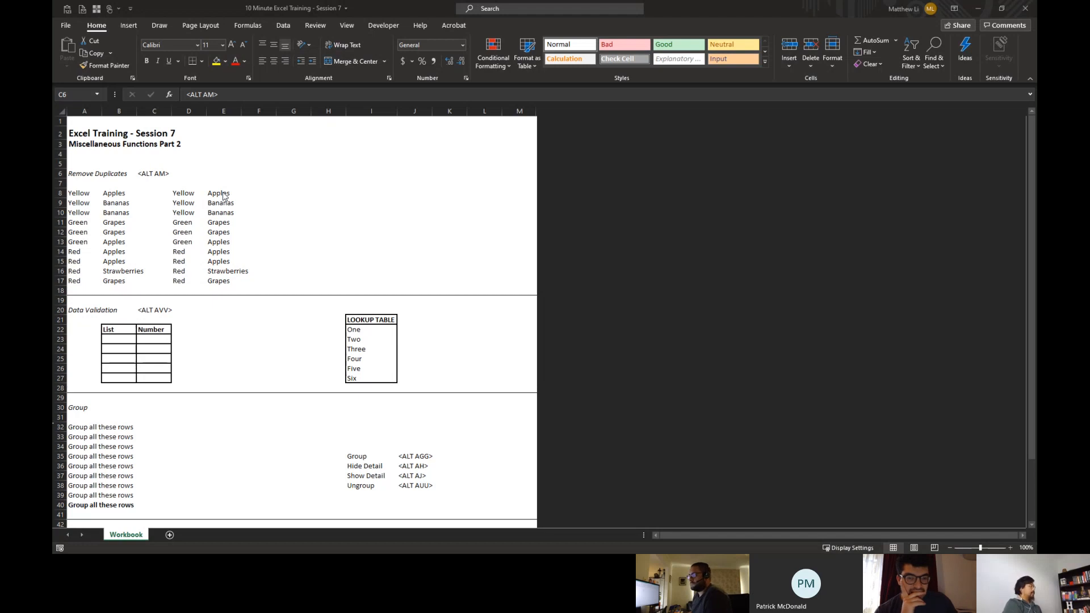
left_click(222, 192)
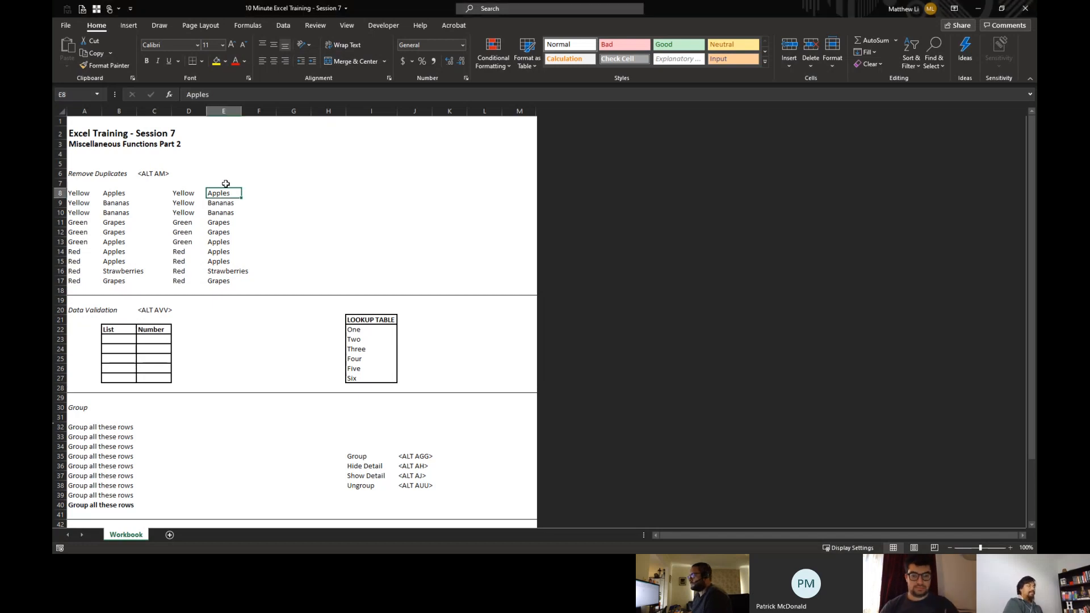
key("ctrl+shift+Down")
key("ctrl+Left")
key("ctrl+Left")
key("ctrl+Left")
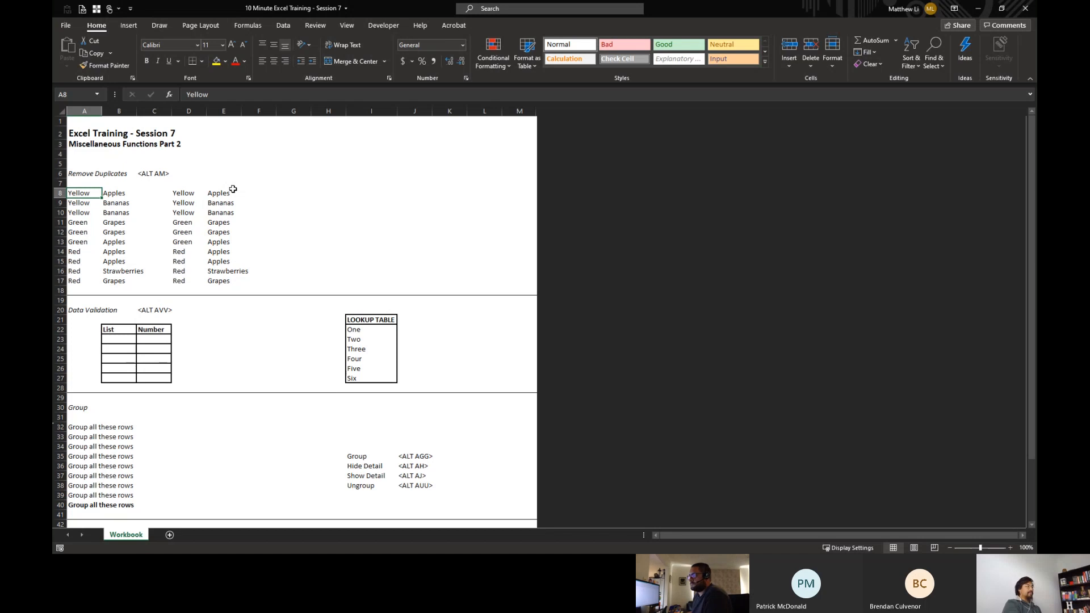
key("alt+a")
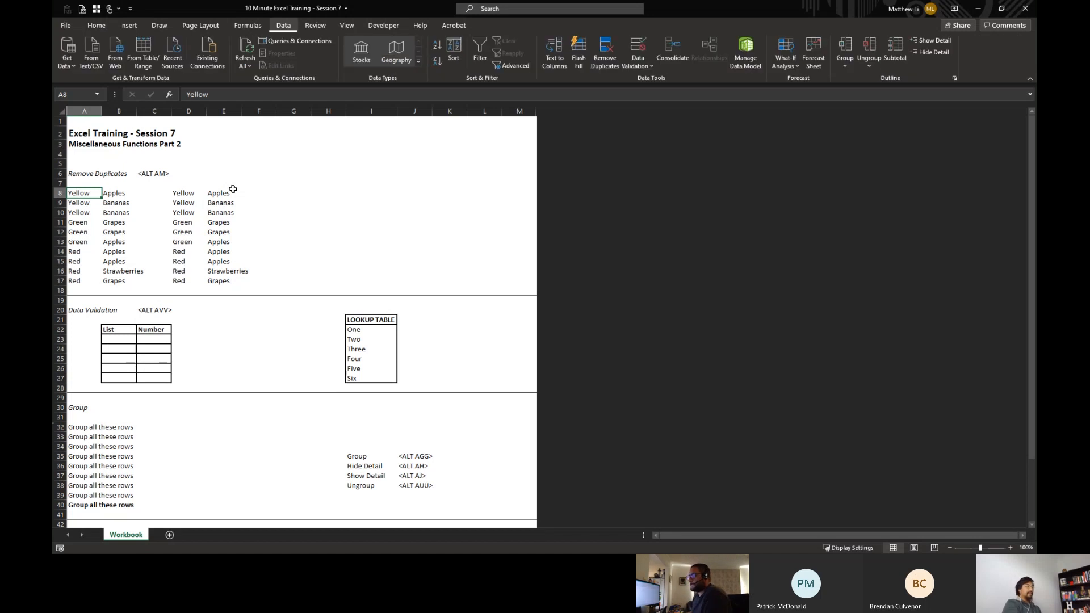
key("alt+a")
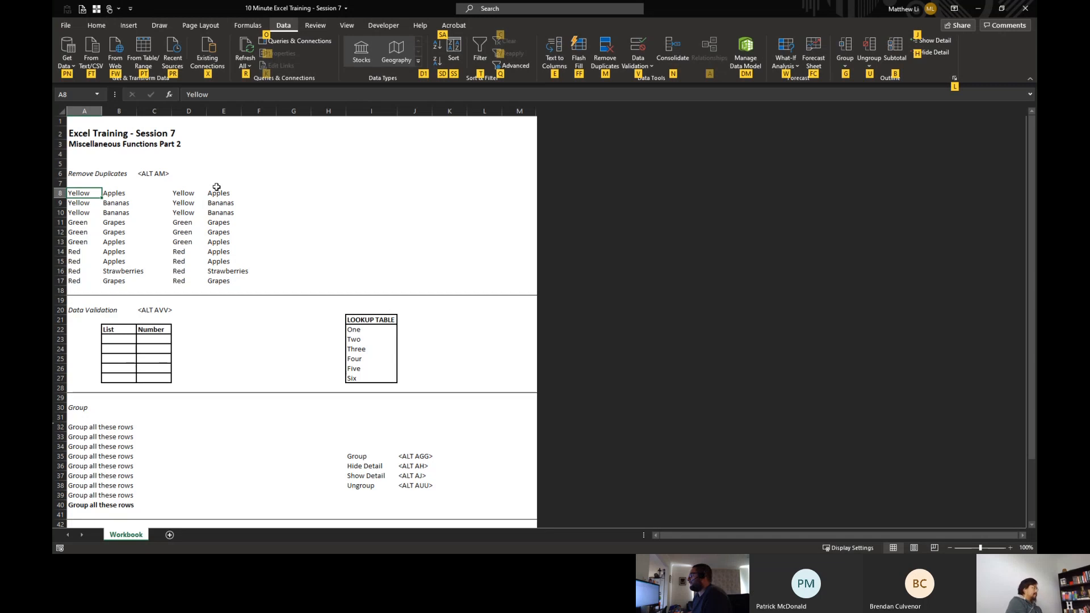
key("Escape")
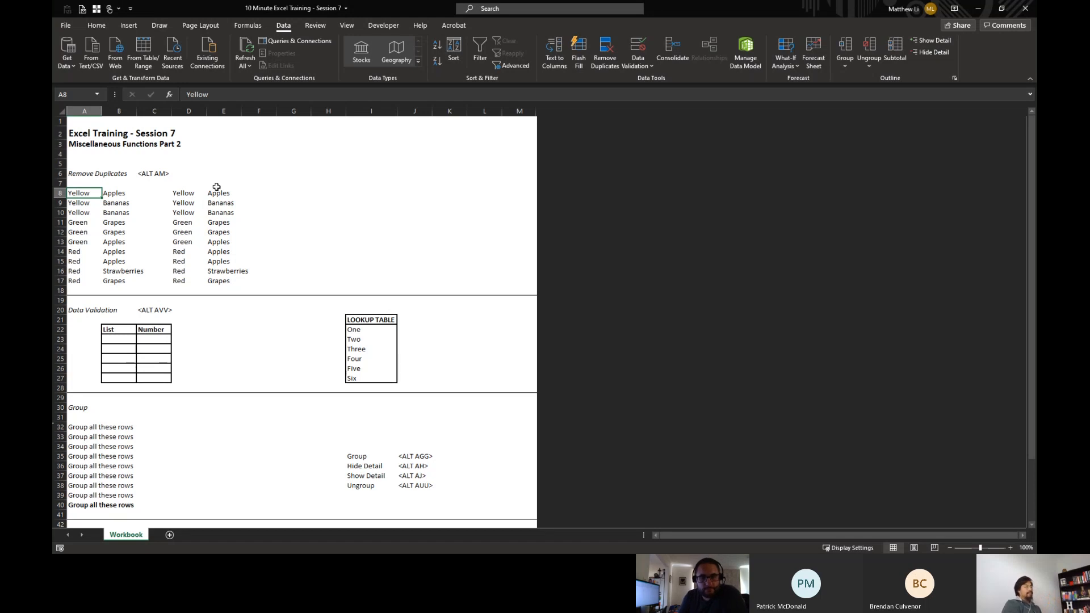
- Examine the two colour-and-fruit lists in A8:B17 and D8:E17 by highlighting each block
key("ctrl+shift+Right")
key("ctrl+shift+Down")
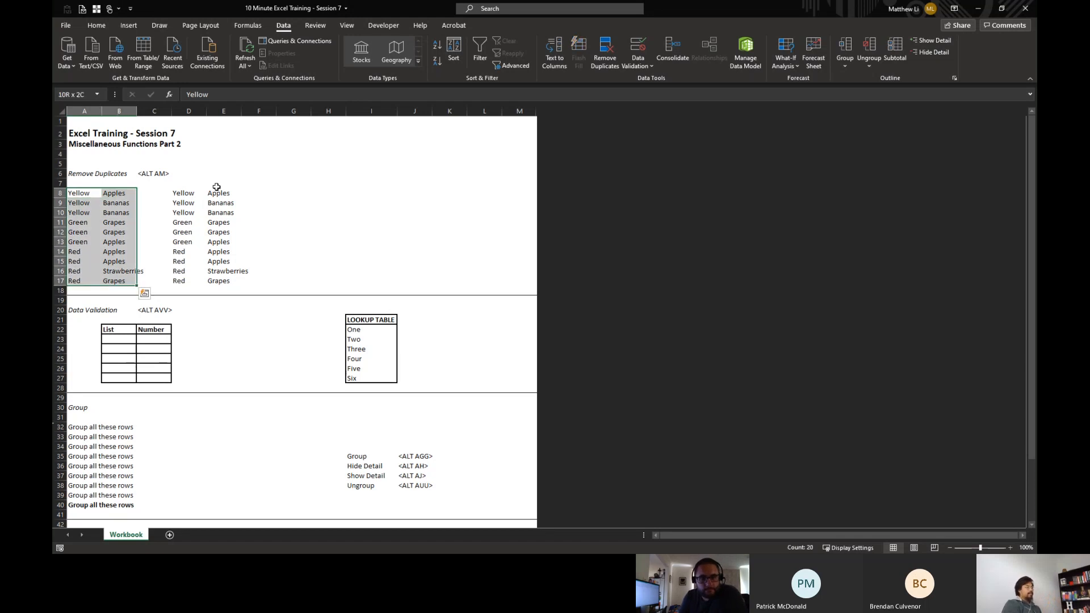
key("ctrl+Right")
key("ctrl+Right")
key("ctrl+shift+Right")
key("ctrl+shift+Down")
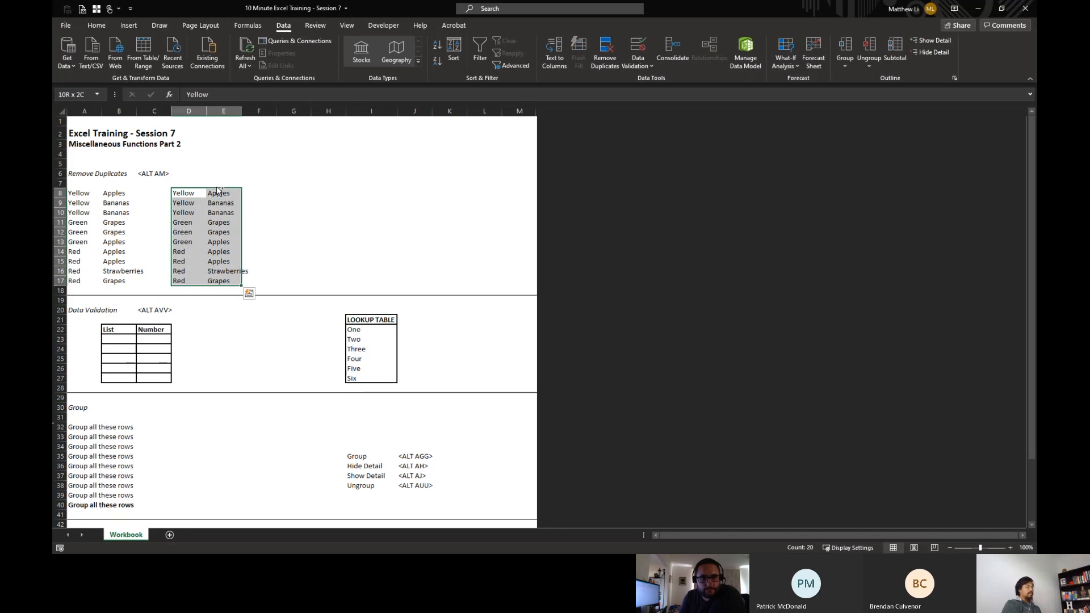
key("ctrl+Left")
key("ctrl+Left")
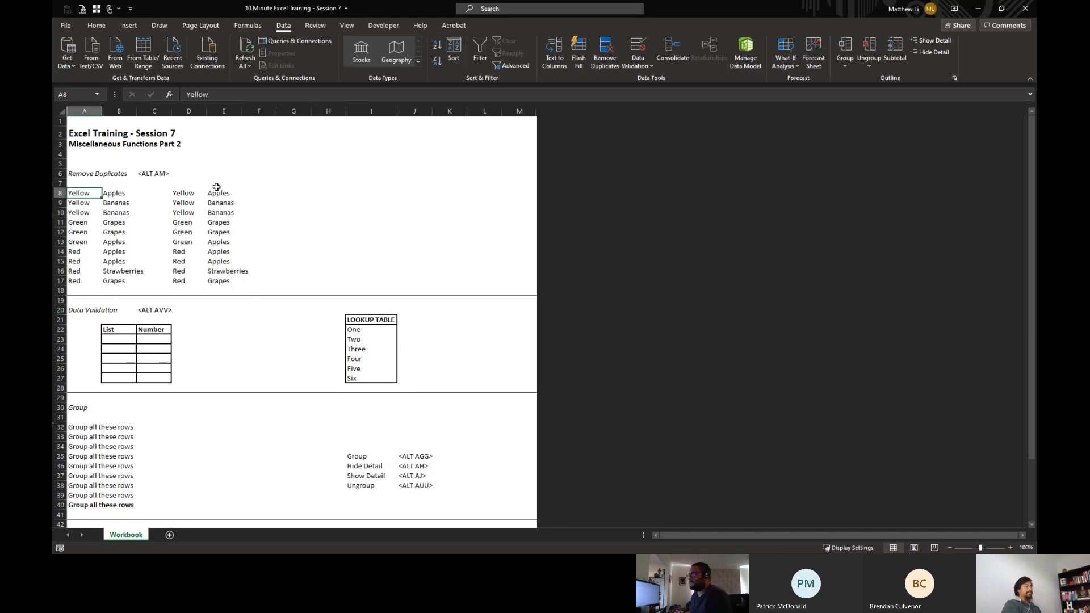
- Remove duplicates from the colours in A8:A17, continuing with the current selection only and without headers
key("ctrl+shift+Down")
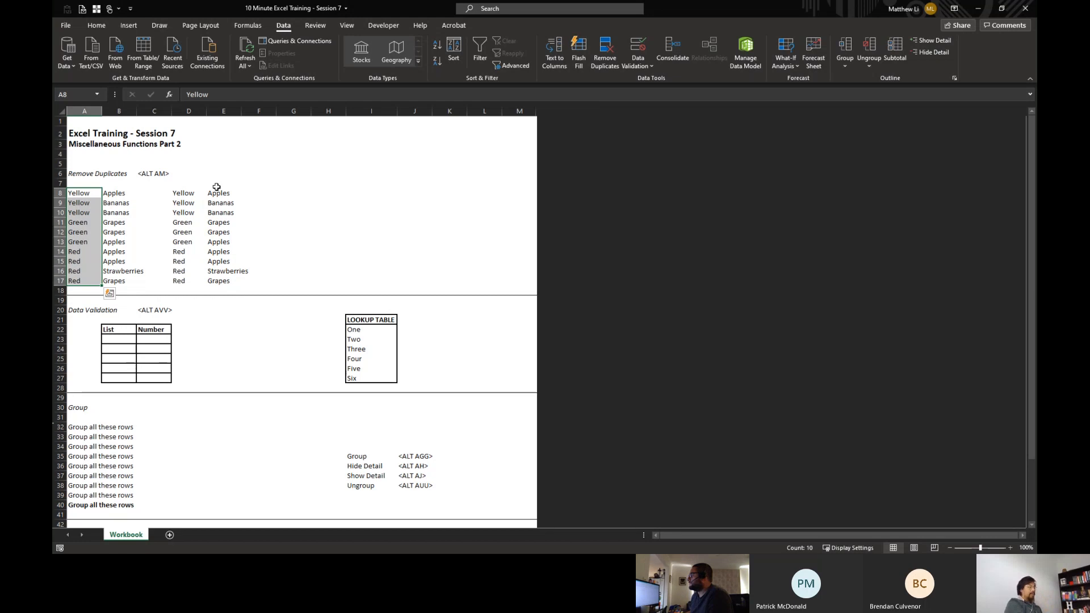
key("alt")
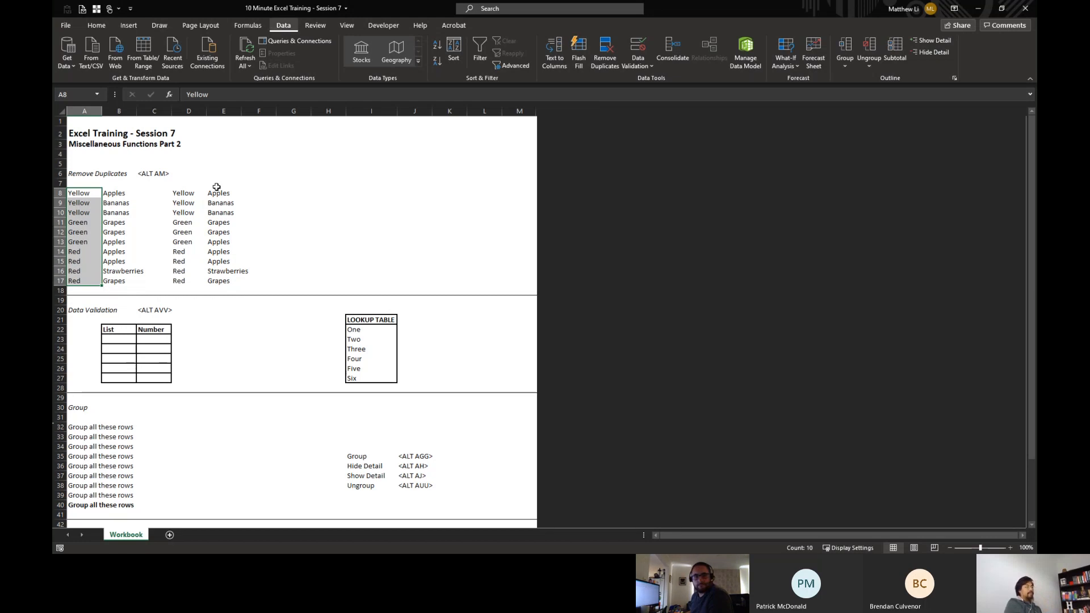
key("a")
key("m")
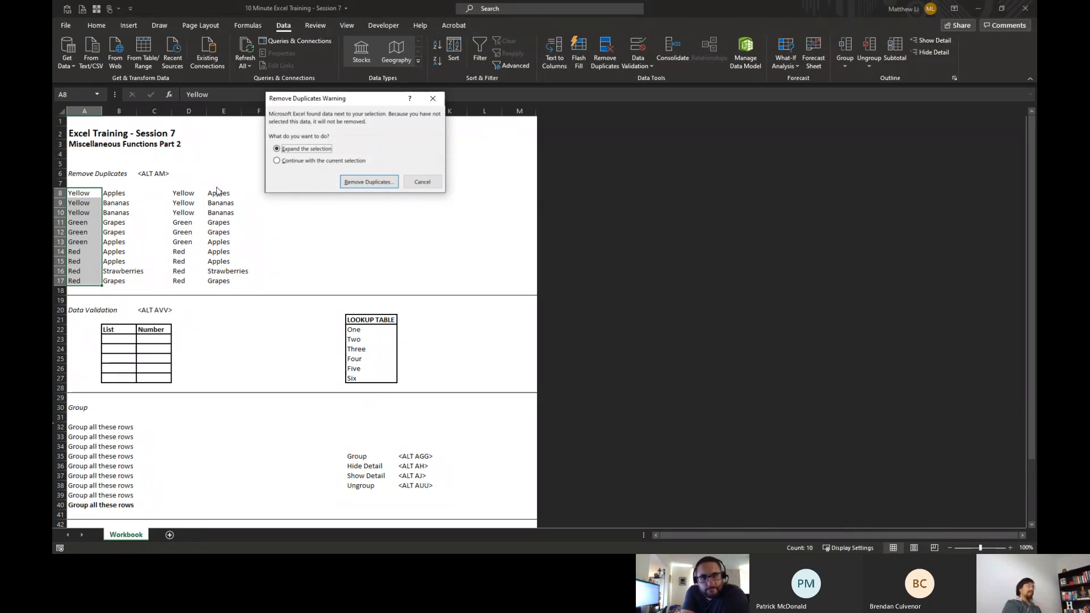
key("Down")
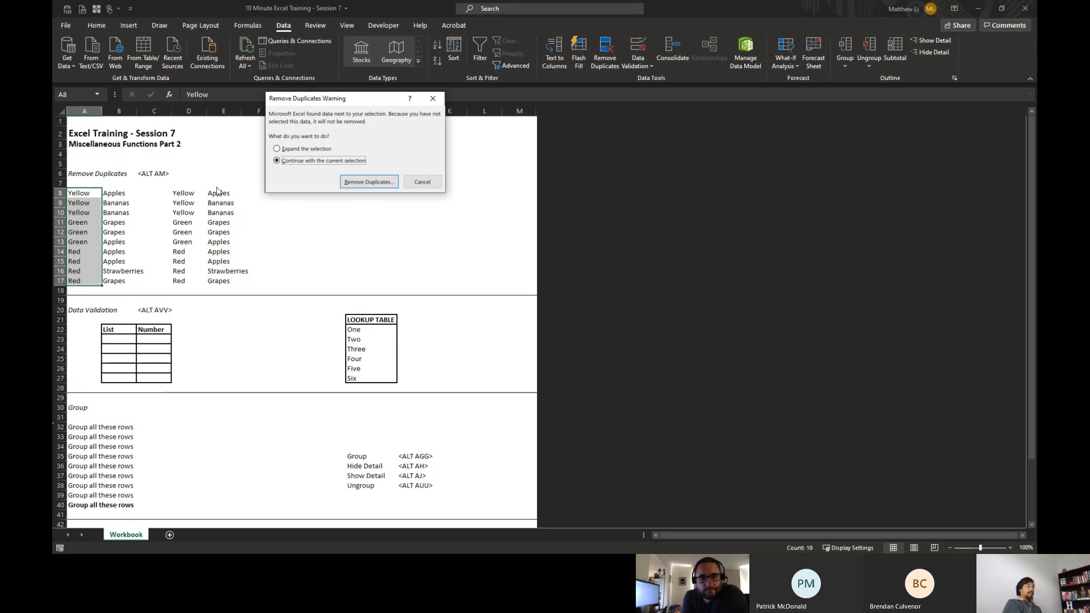
key("Return")
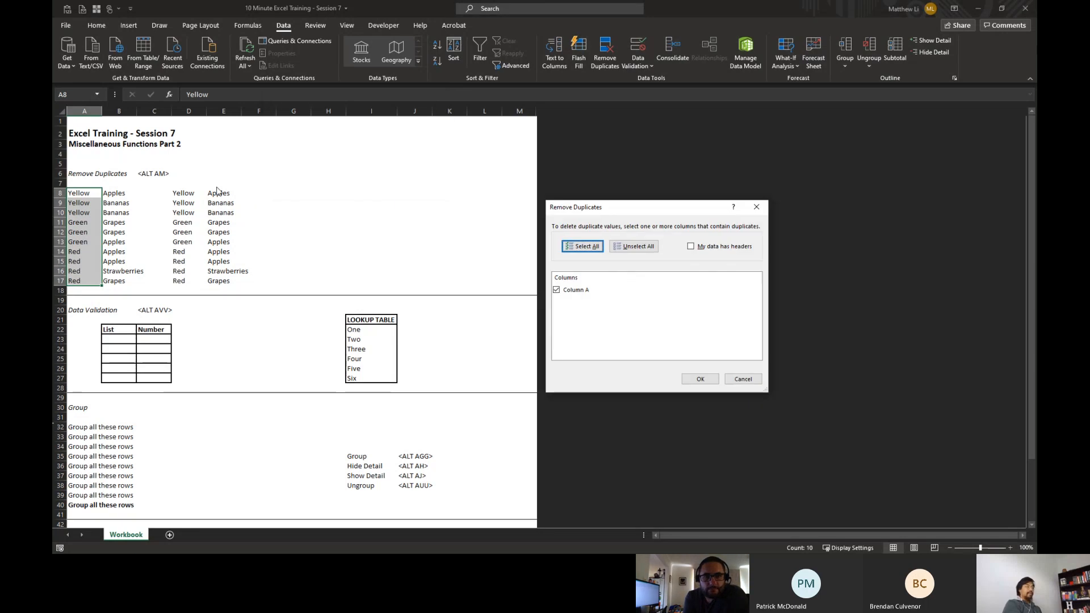
key("shift+Tab")
key("shift+Tab")
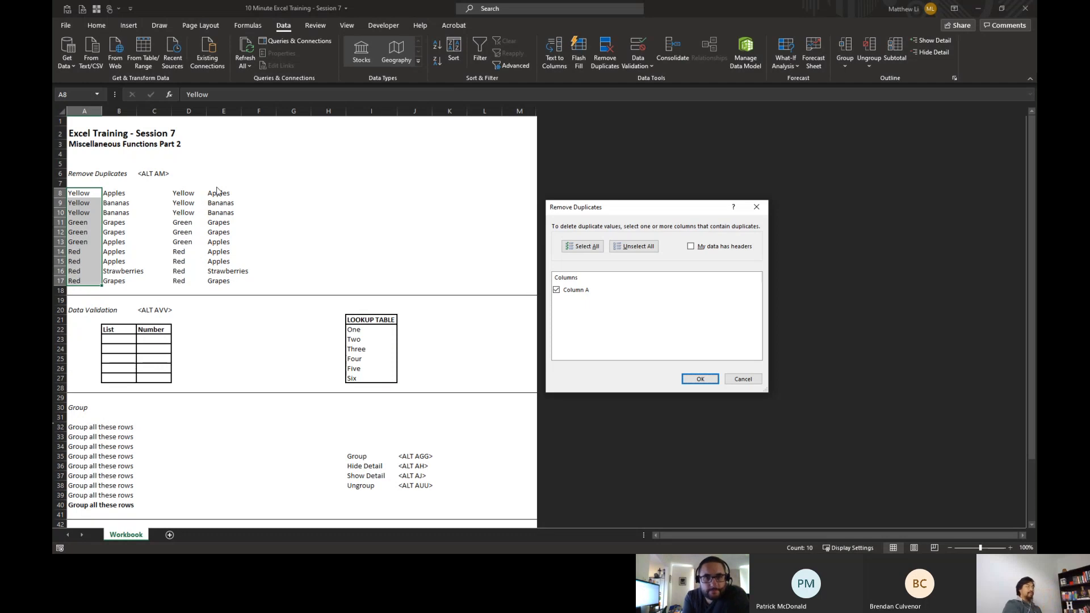
key("Return")
key("Return")
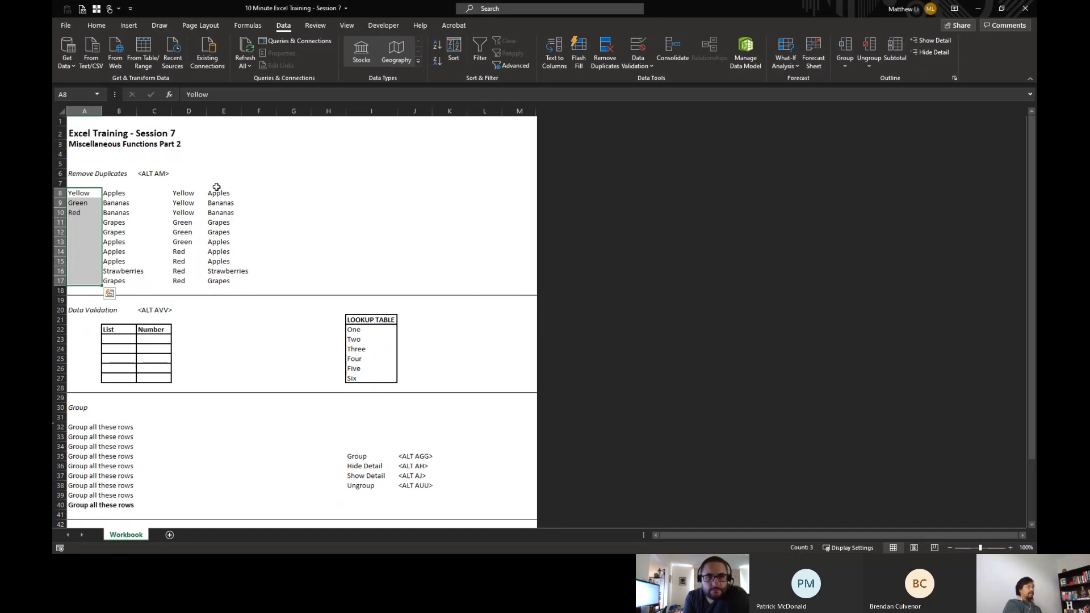
- Remove duplicates from the fruits in B8:B17, continuing with the current selection only and without headers
key("Right")
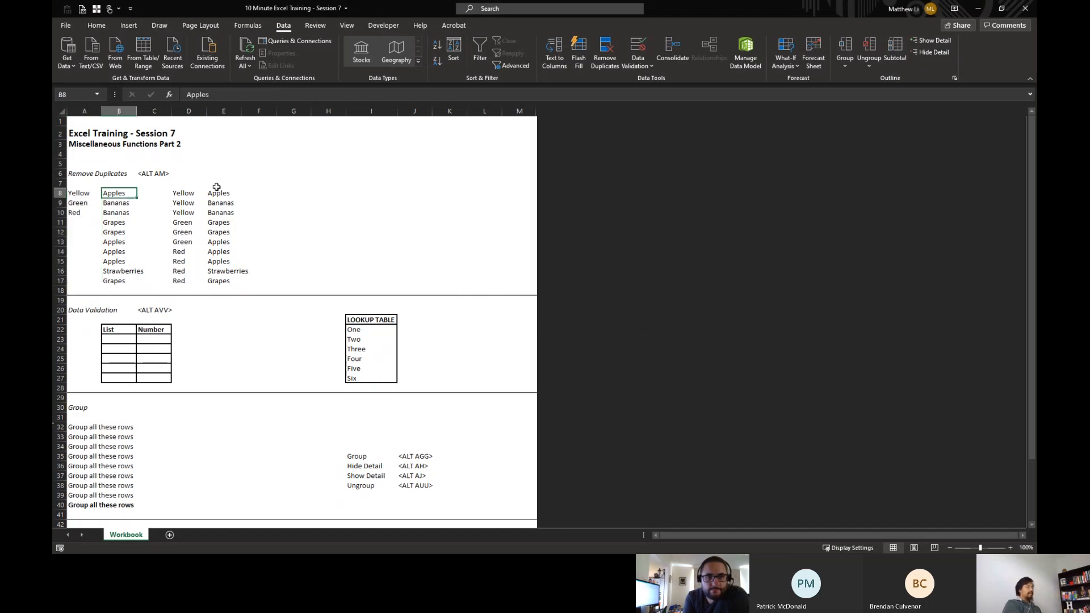
key("ctrl+shift+Down")
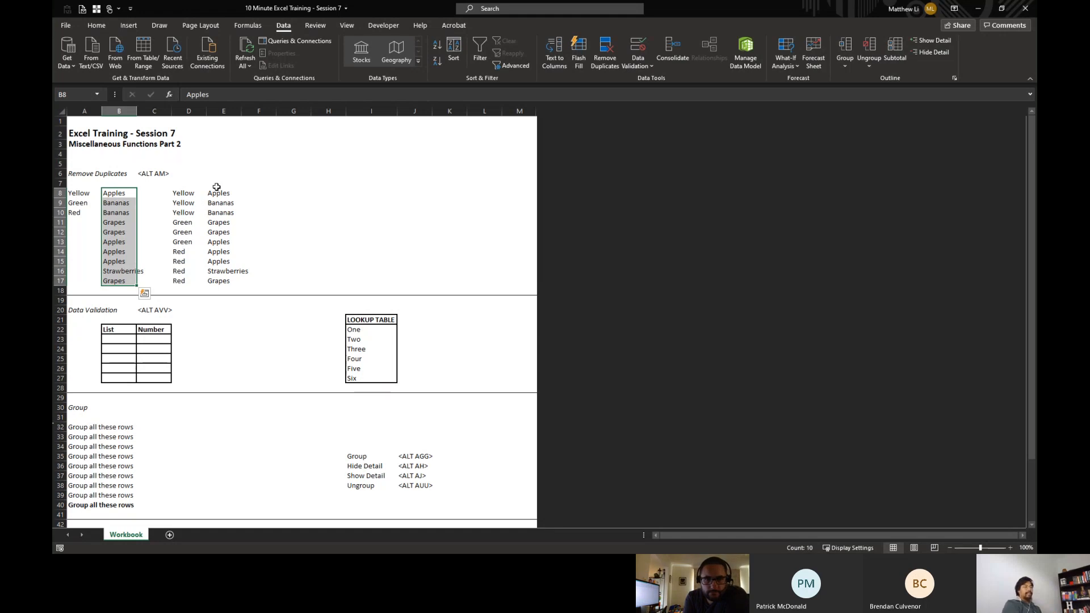
key("alt")
key("a")
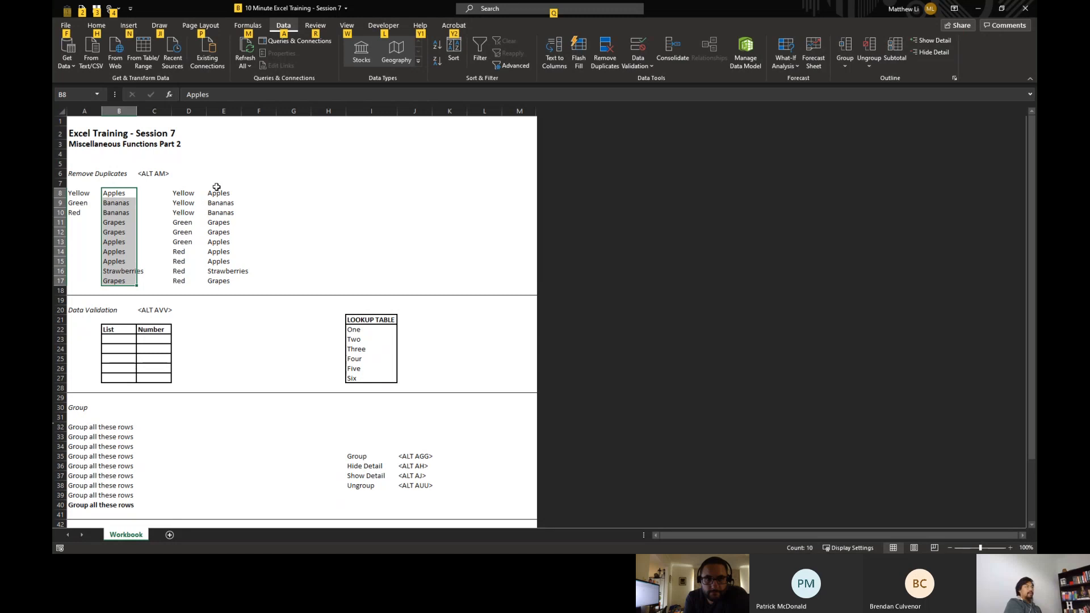
key("m")
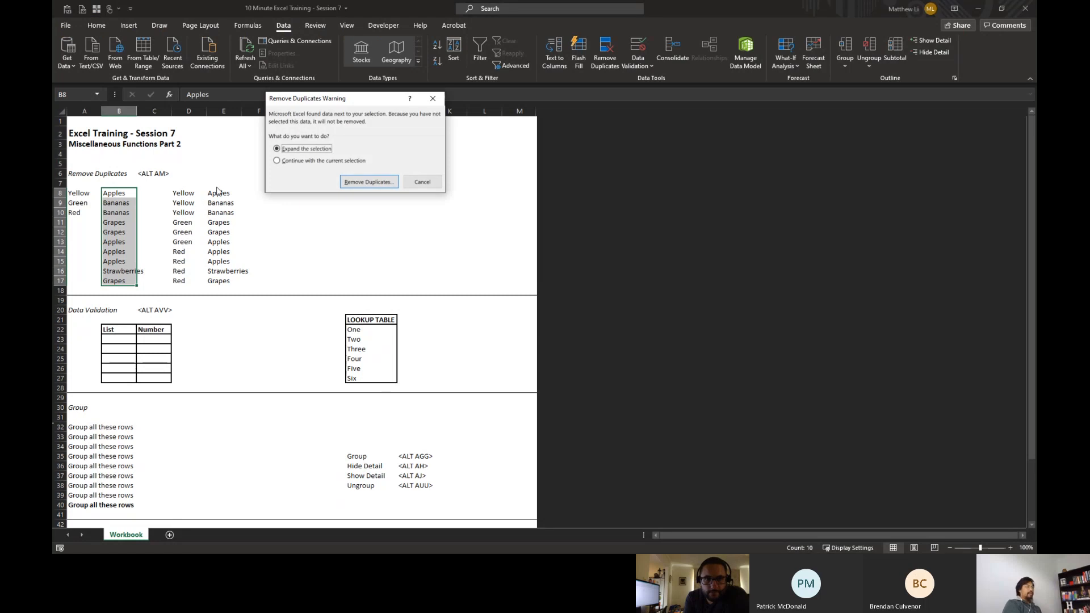
key("Down")
key("Return")
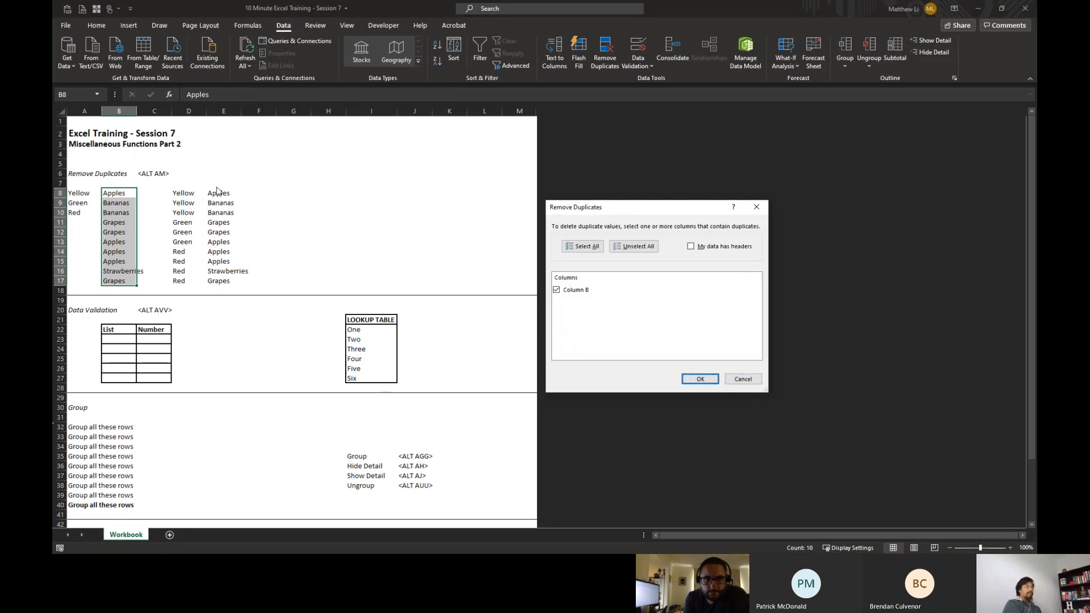
key("Return")
key("Return")
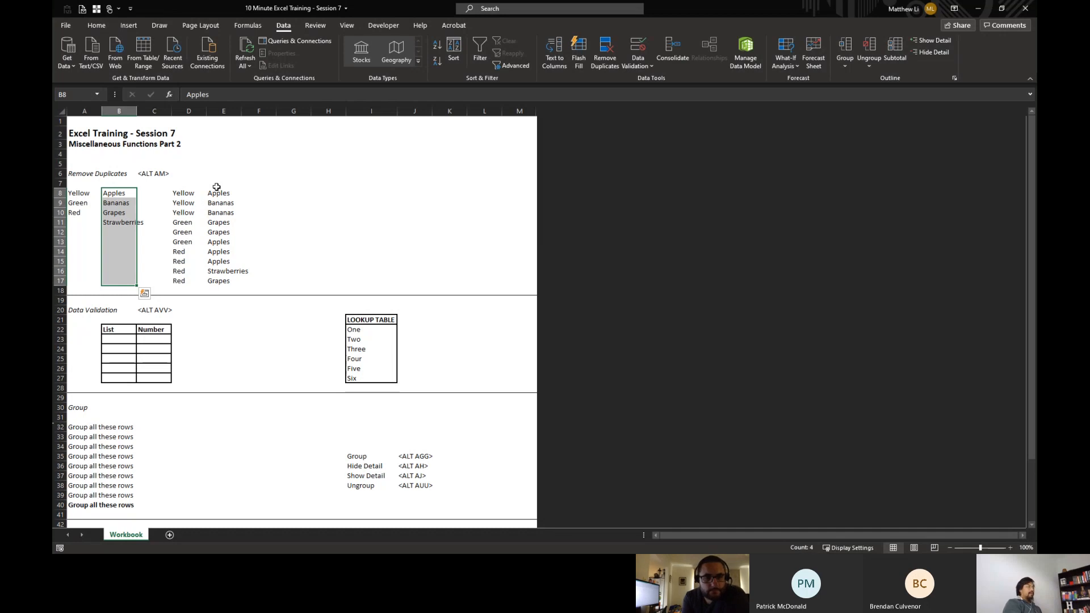
- Remove duplicate colour-and-fruit pairs from D8:E17, comparing both Column D and Column E
key("Right")
key("Right")
key("Right")
key("Left")
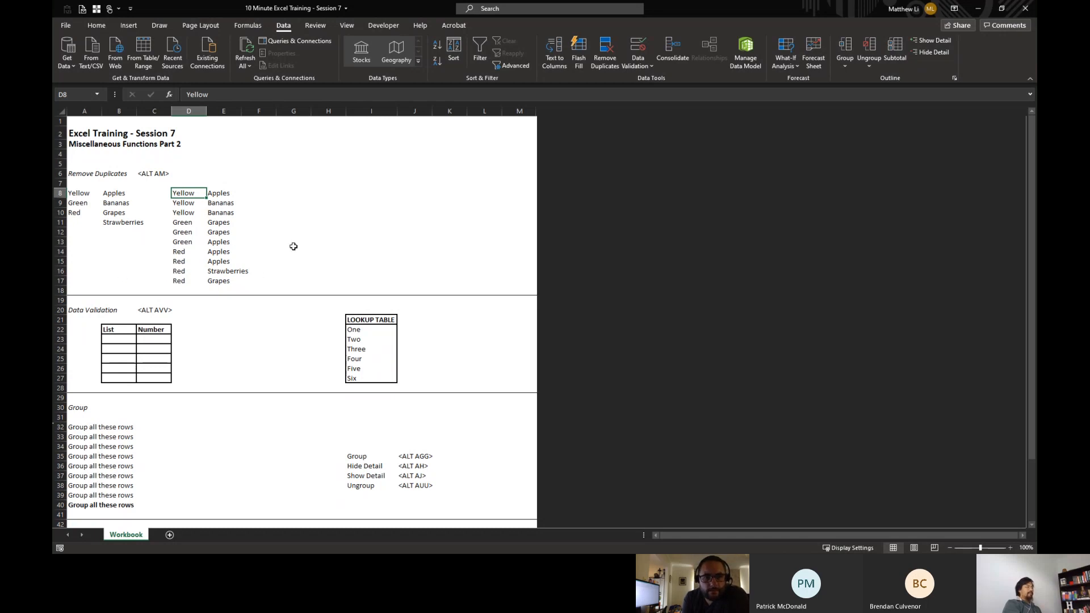
key("ctrl+a")
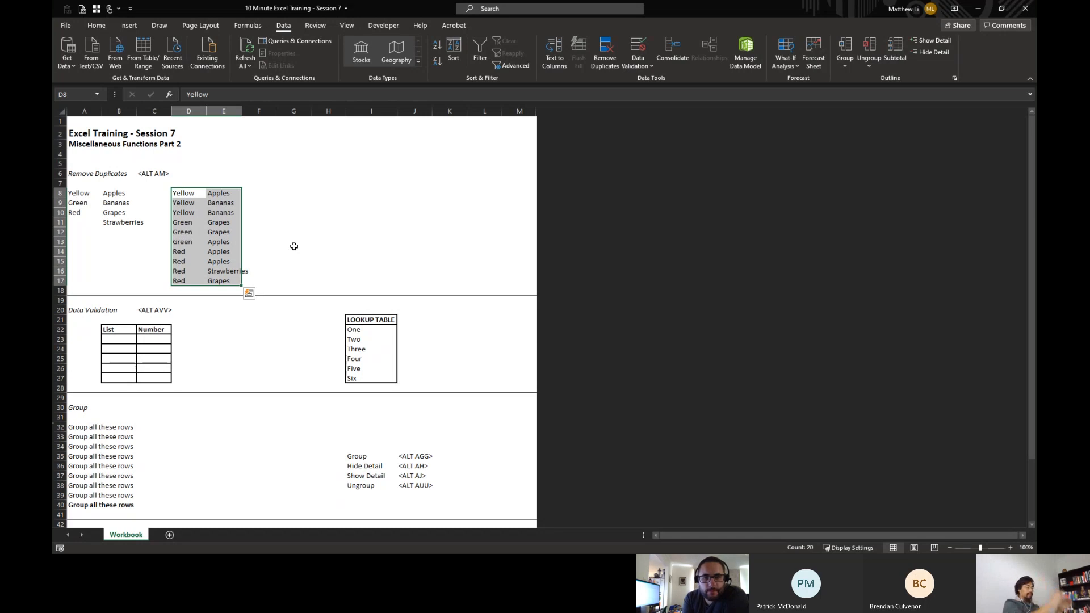
key("alt+a")
key("m")
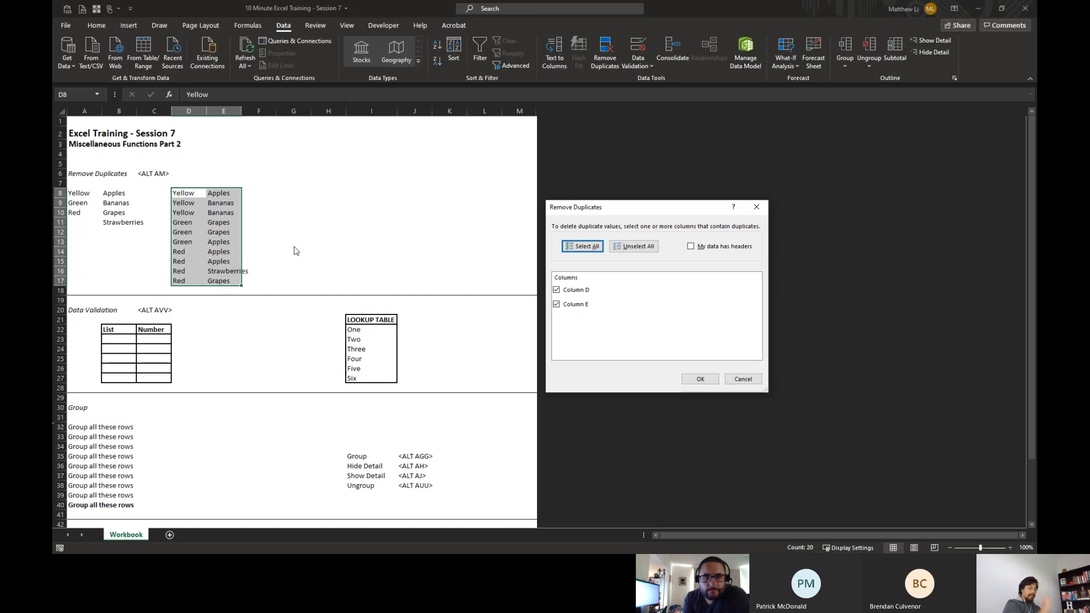
key("shift+Tab")
key("shift+Tab")
key("Return")
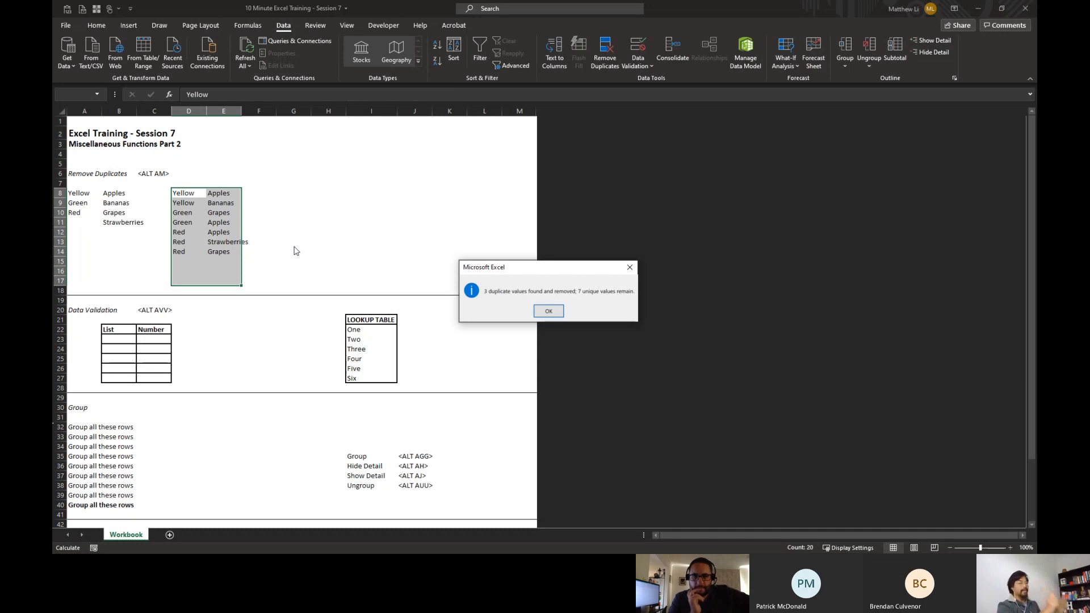
key("Return")
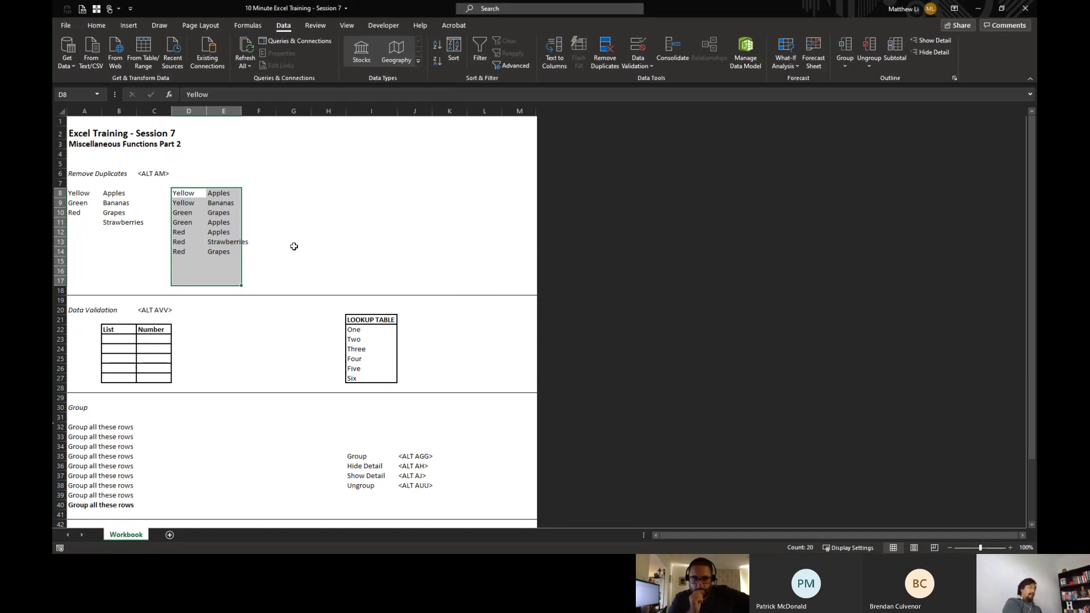
key("shift+BackSpace")
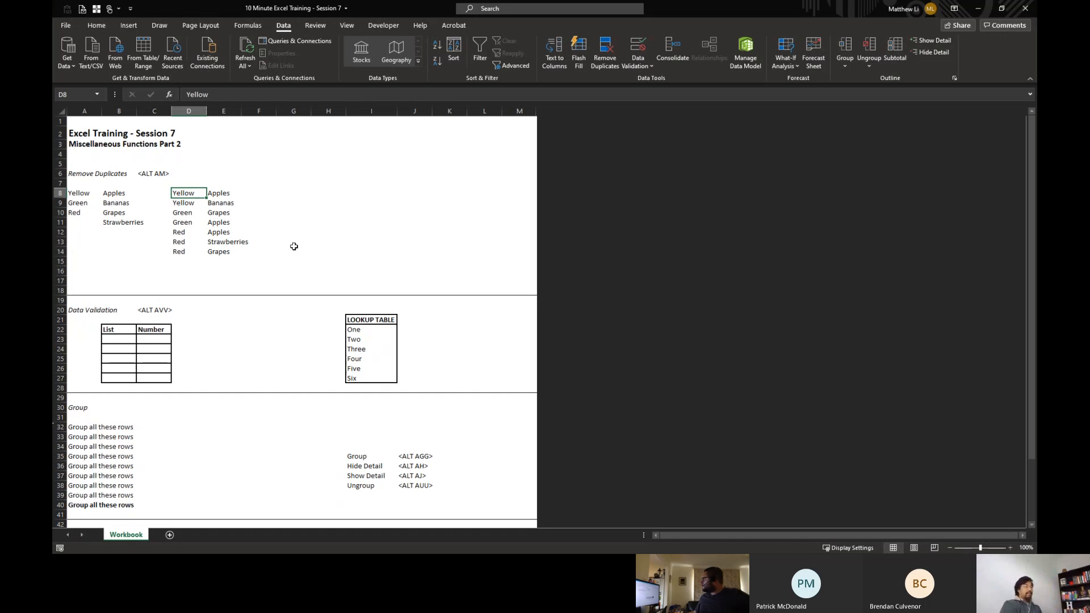
key("Right")
key("Right")
key("Right")
key("Right")
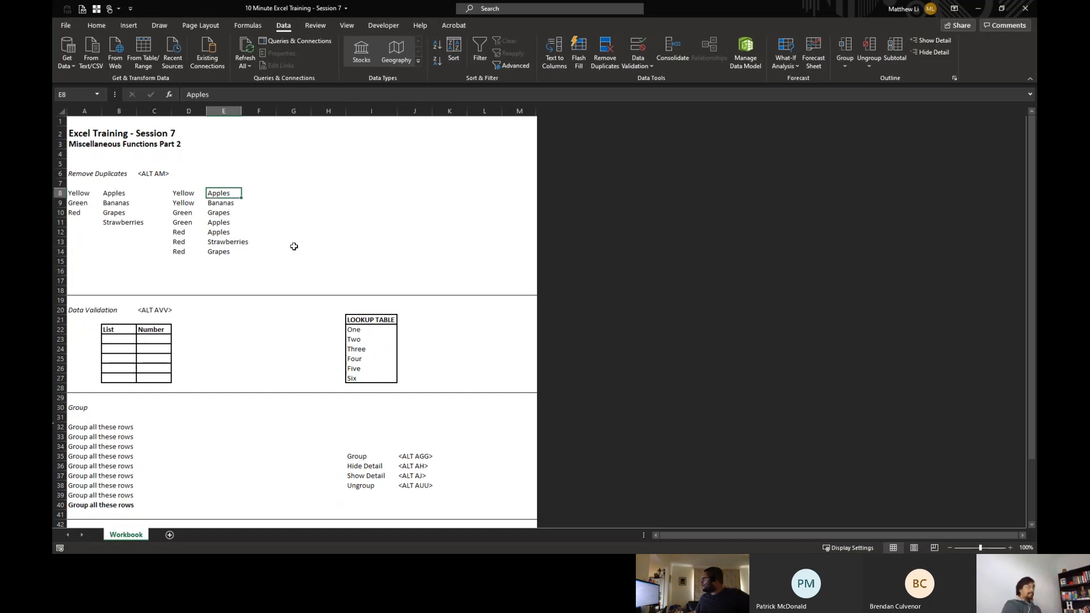
key("ctrl+space")
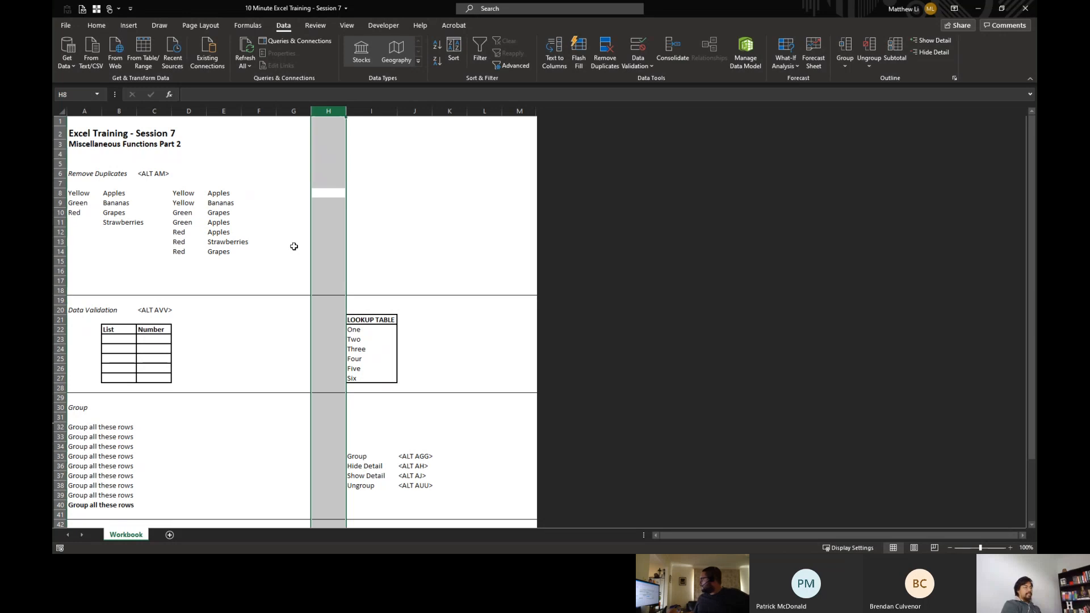
key("Left")
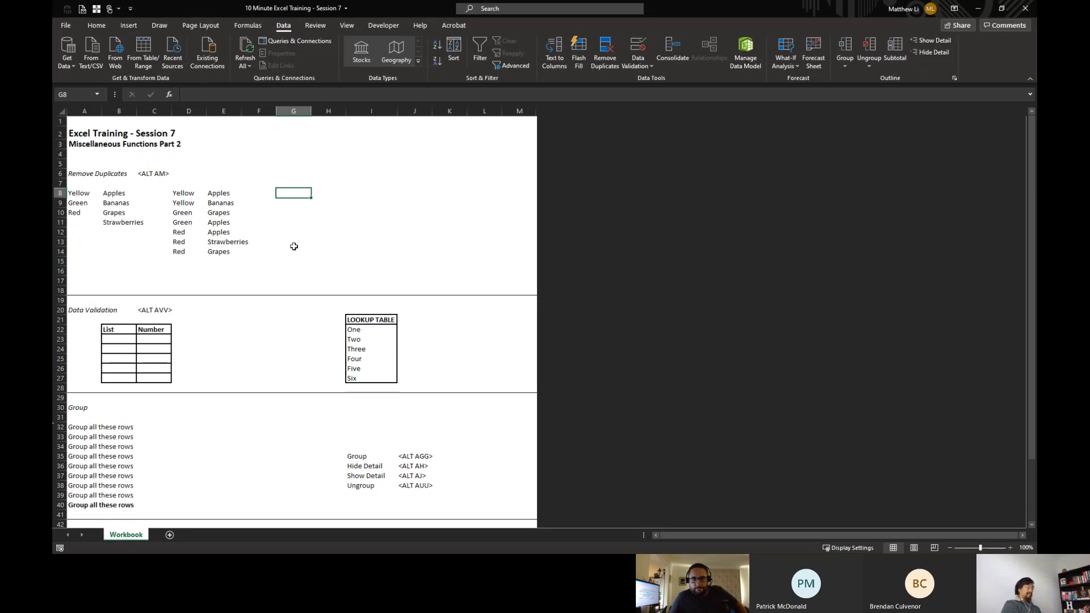
- Start a data validation rule for the List cells B23:B27 that allows only a List
key("Left")
key("Left")
key("Left")
key("Left")
key("Left")
key("Down")
key("Down")
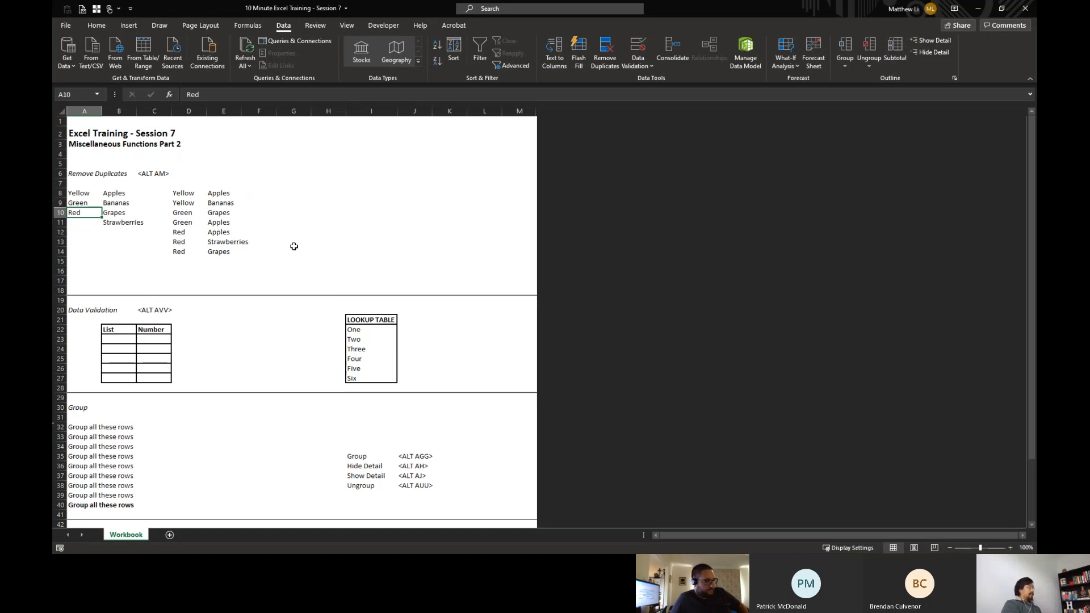
key("ctrl+Down")
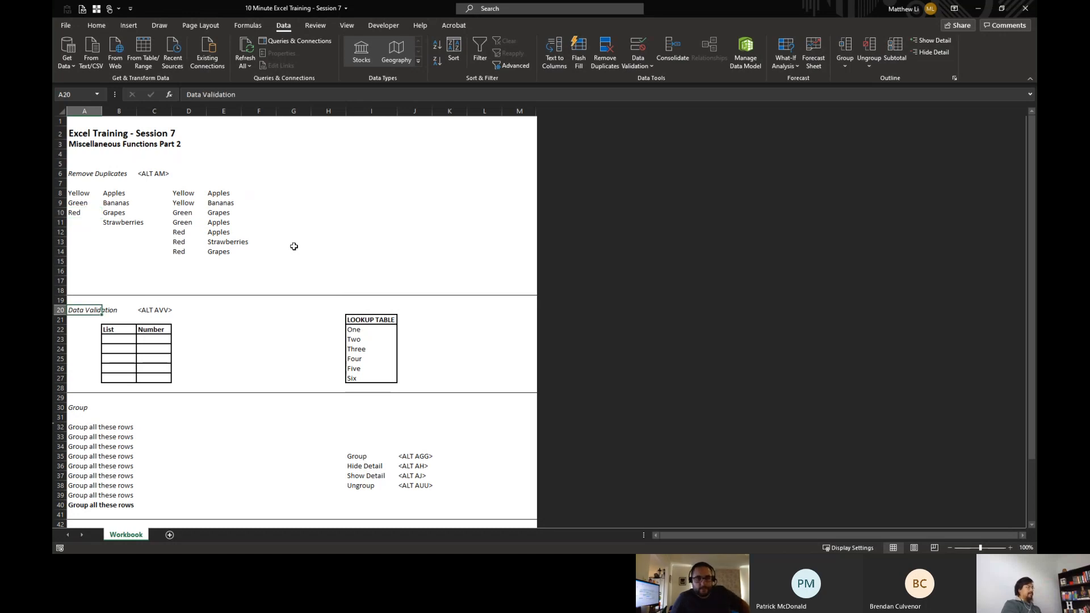
key("Right")
key("Down")
key("Down")
key("Down")
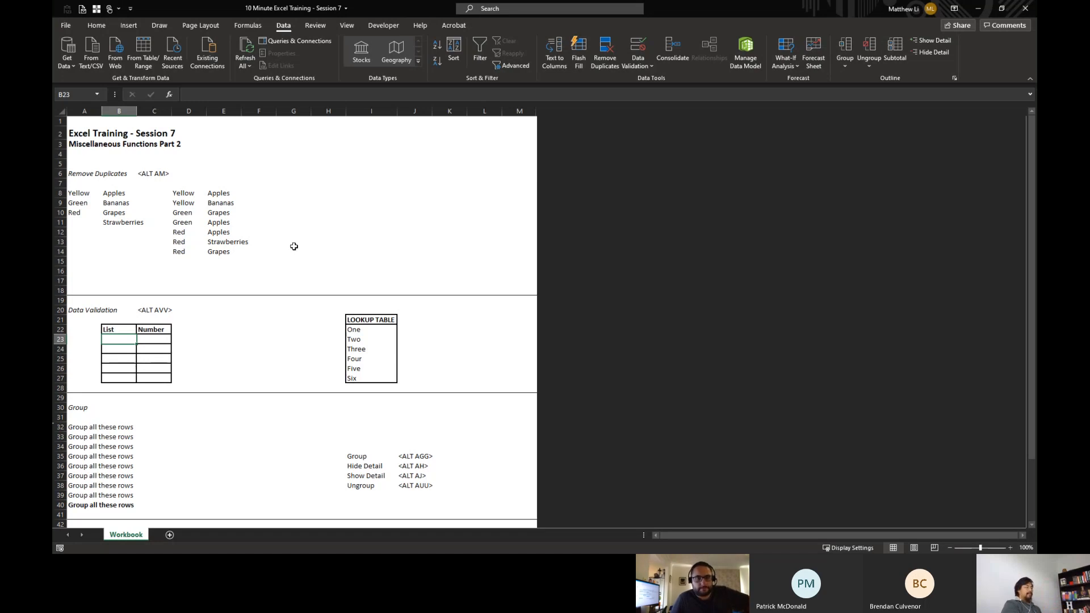
key("shift+Down")
key("shift+Down")
key("shift+Down")
key("shift+Down")
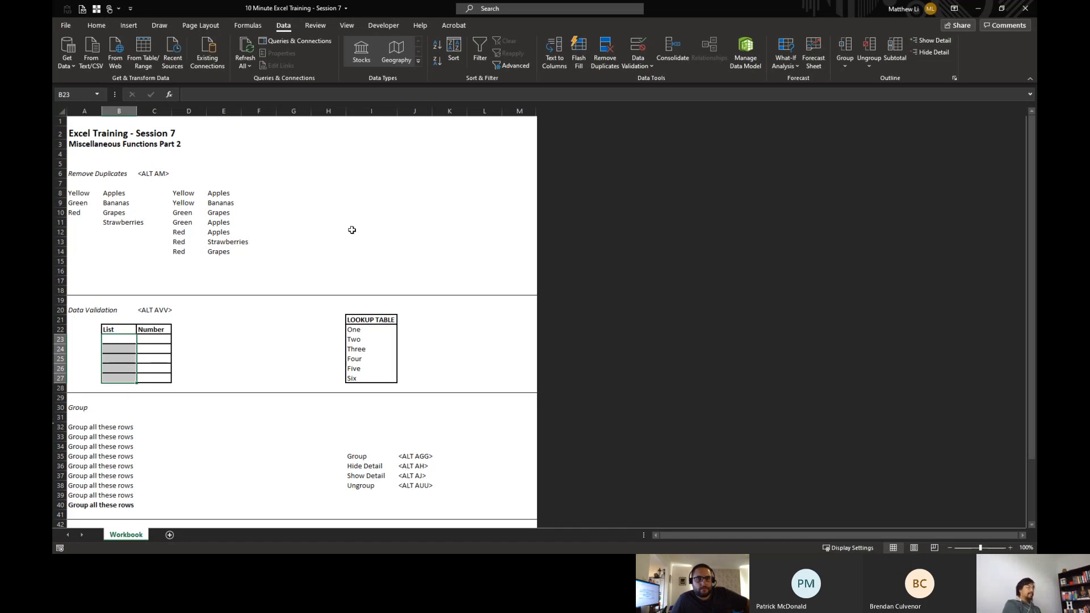
key("alt+a")
key("v")
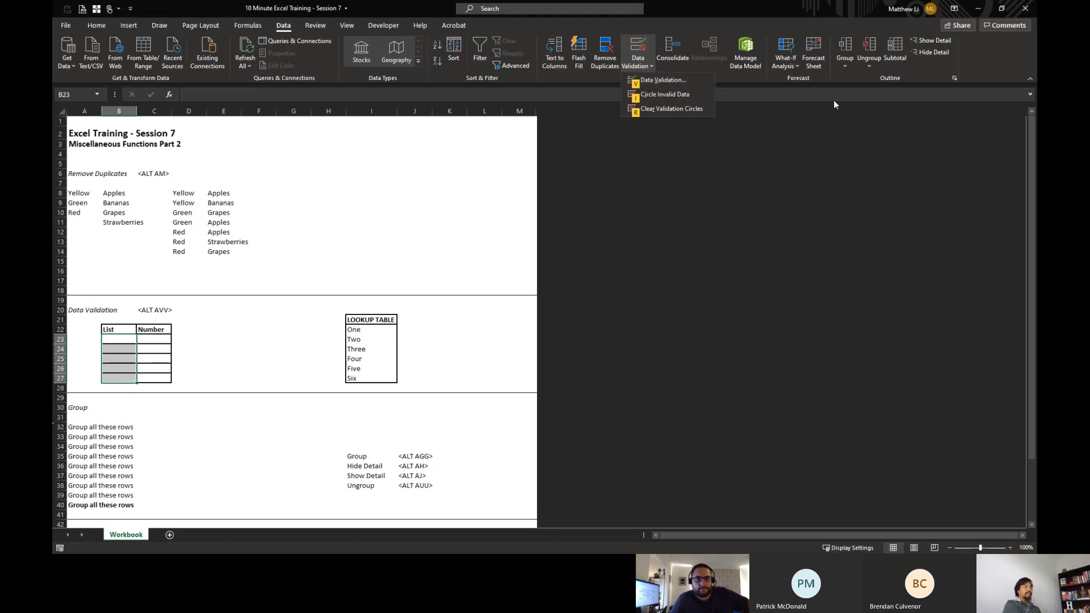
key("v")
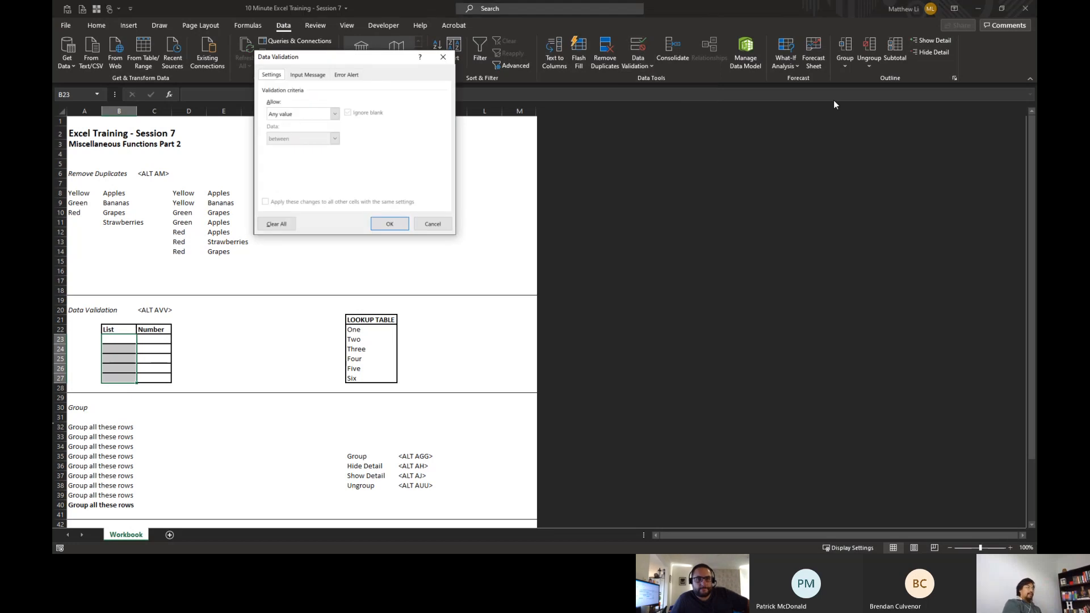
left_click_drag(327, 64, 554, 162)
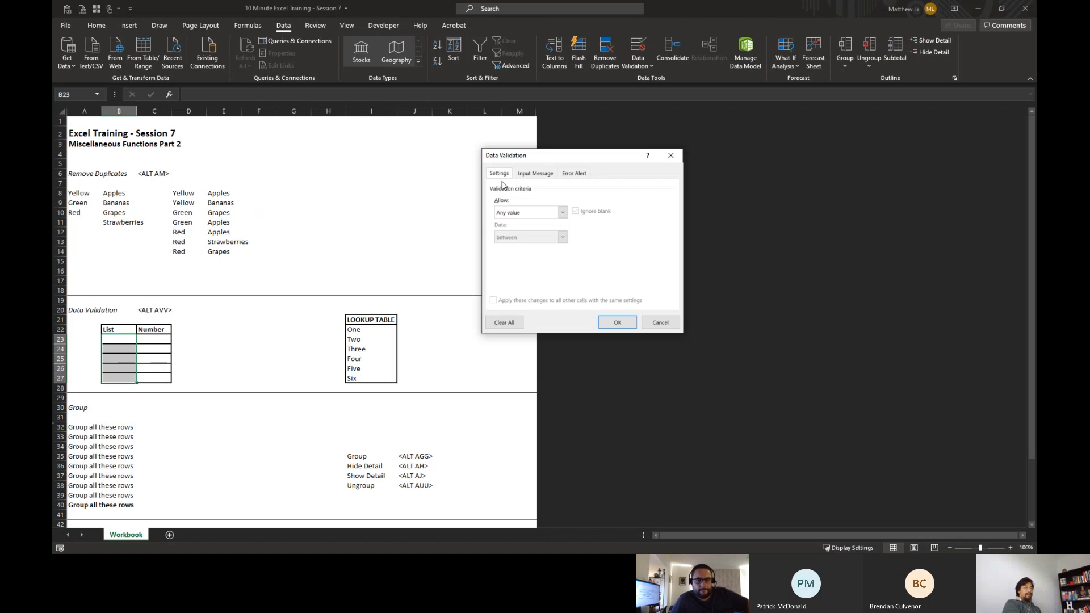
left_click(556, 219)
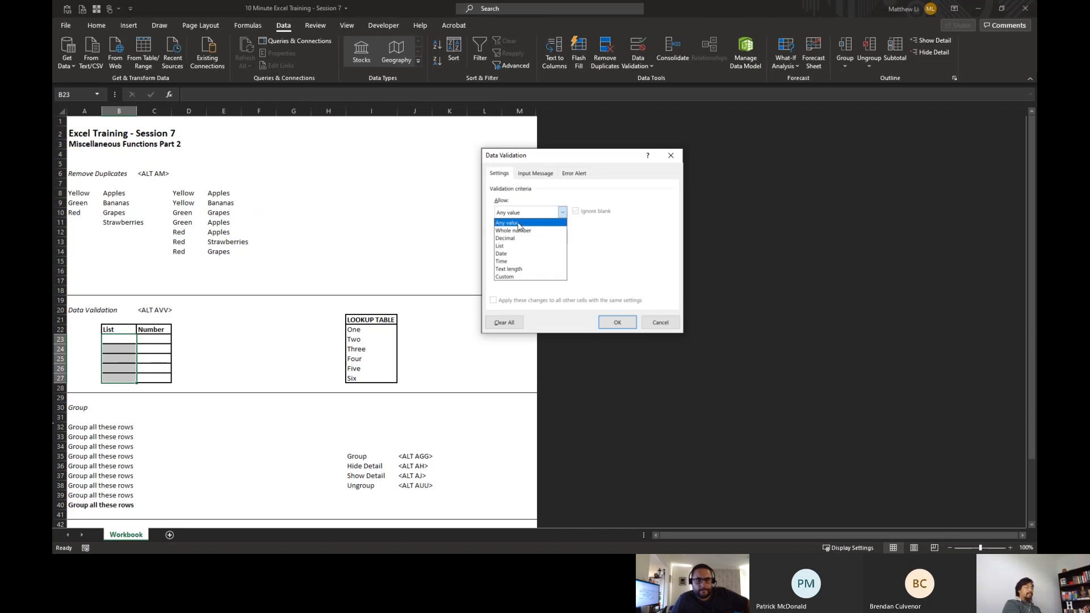
left_click(517, 246)
- Use the lookup table entries in I22:I27 as the validation list's source and apply the rule
left_click(618, 261)
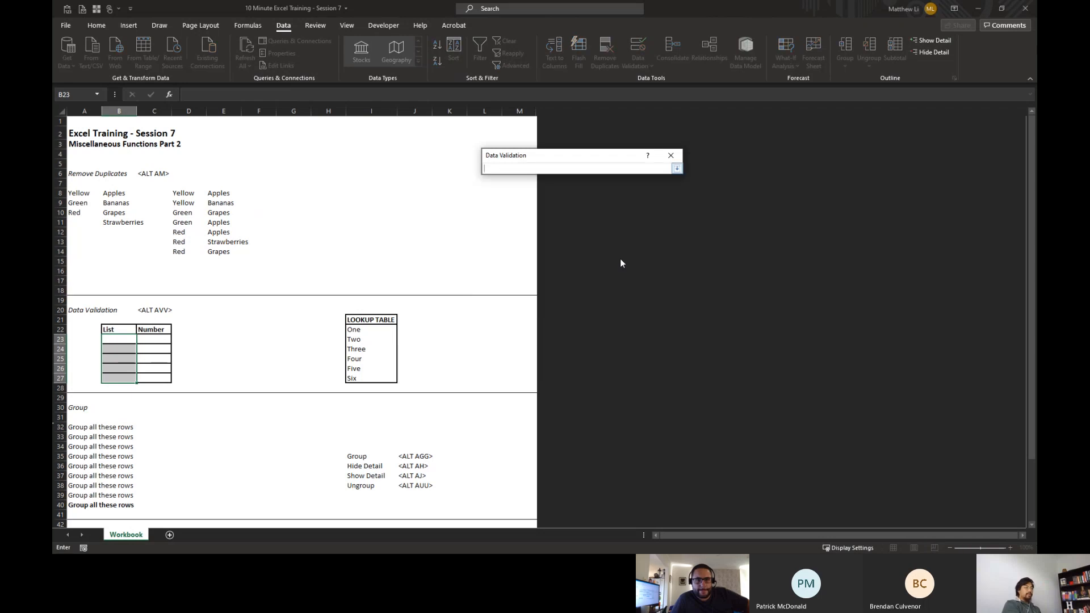
left_click_drag(360, 330, 358, 377)
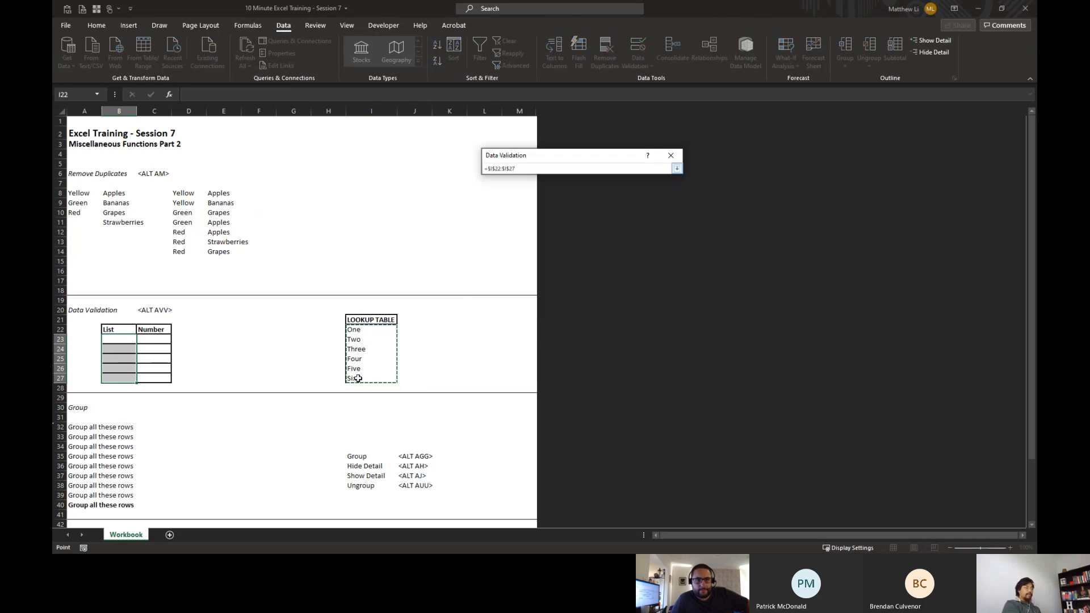
left_click(677, 168)
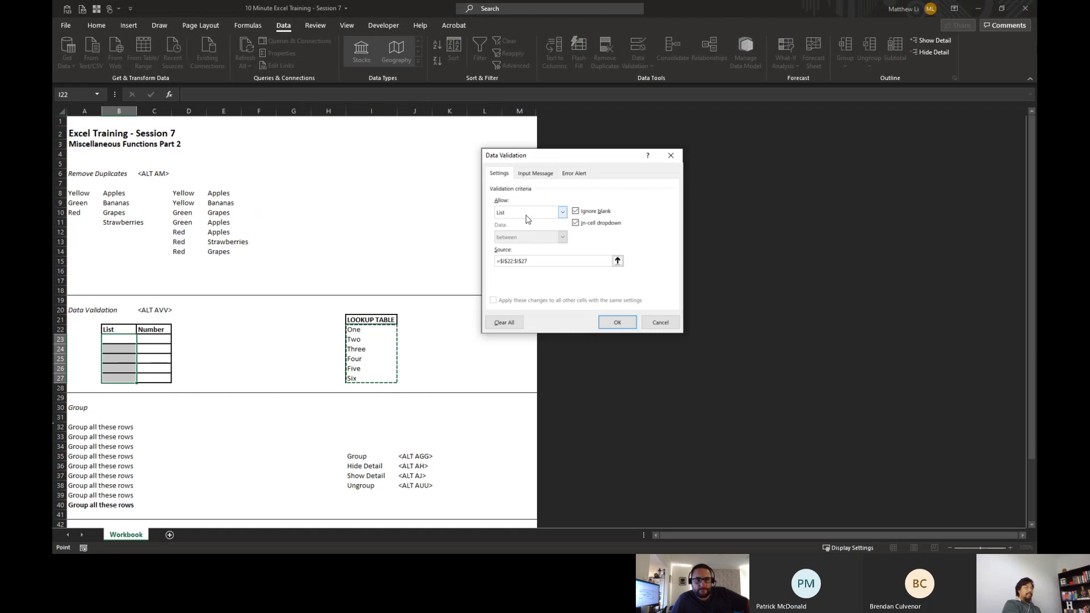
left_click(617, 322)
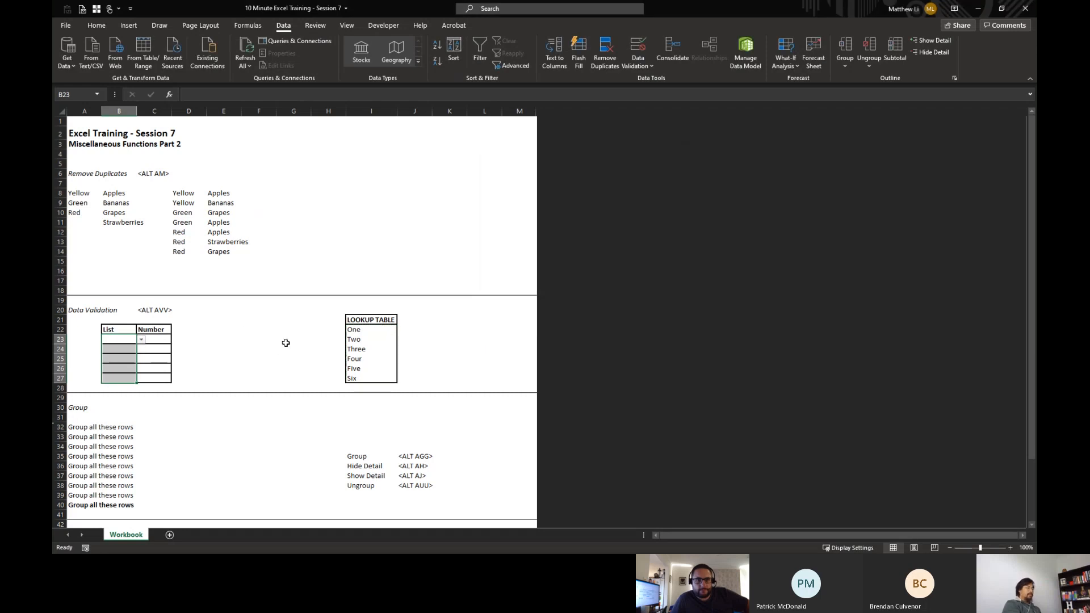
- Check the validated cells in the List column and browse the choices offered in B23 without picking one
key("Down")
key("Down")
key("Down")
key("Down")
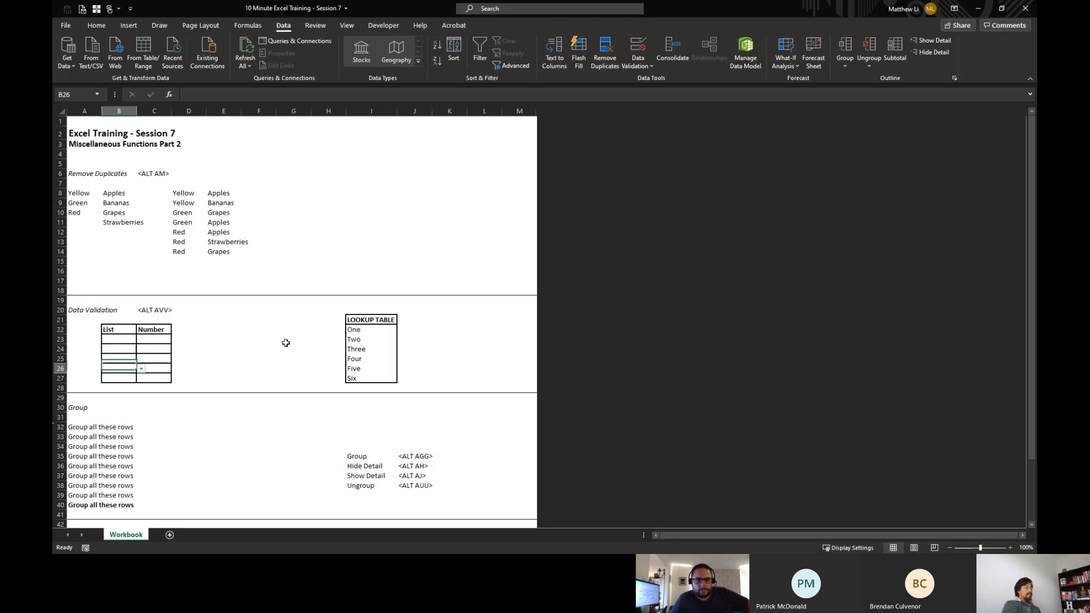
key("Up")
key("Up")
key("Up")
key("Up")
key("alt+Down")
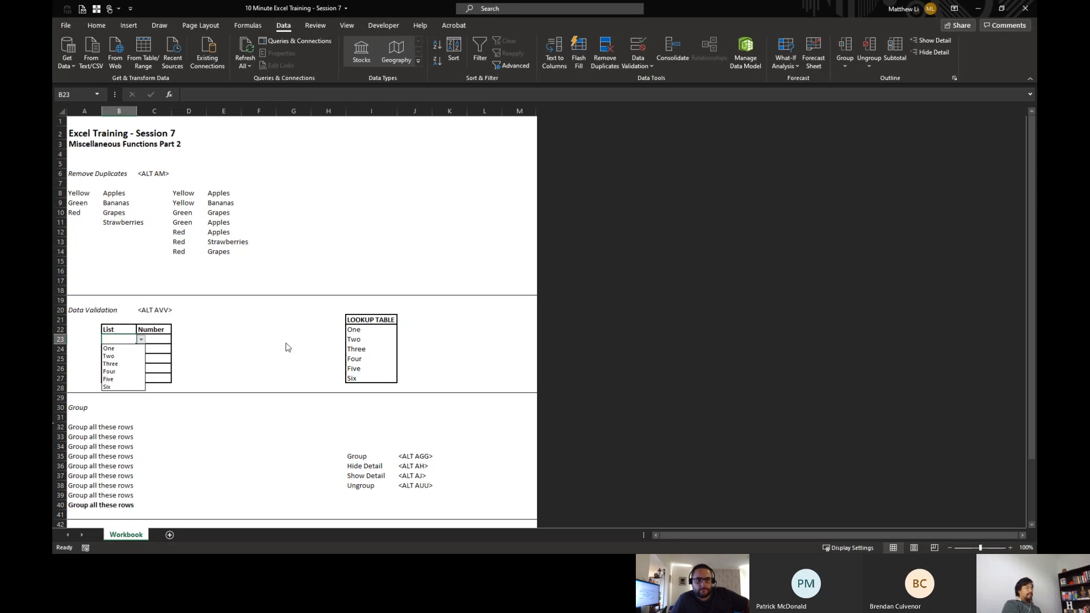
key("Down")
key("Down")
key("Down")
key("Down")
key("Down")
key("Down")
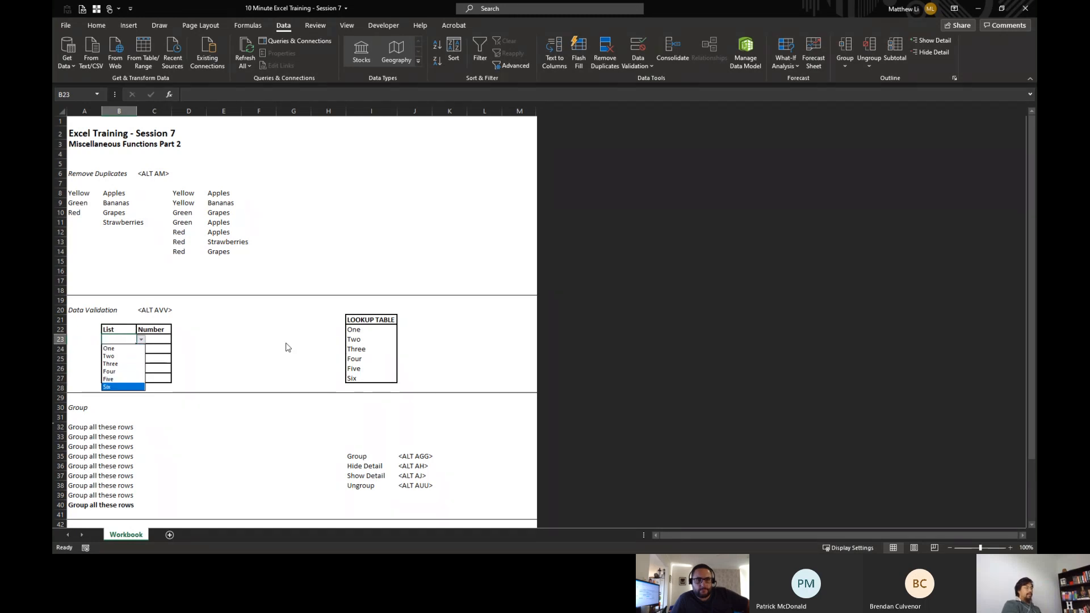
key("Escape")
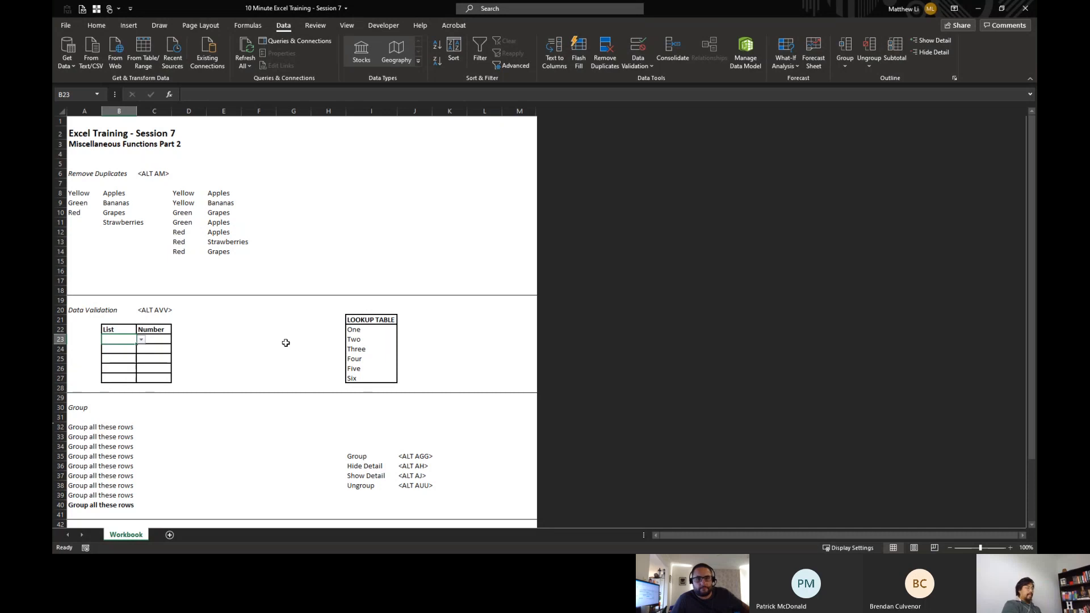
- Try to enter Seven in B23 as a test of the list validation, and cancel the entry
type("Seven")
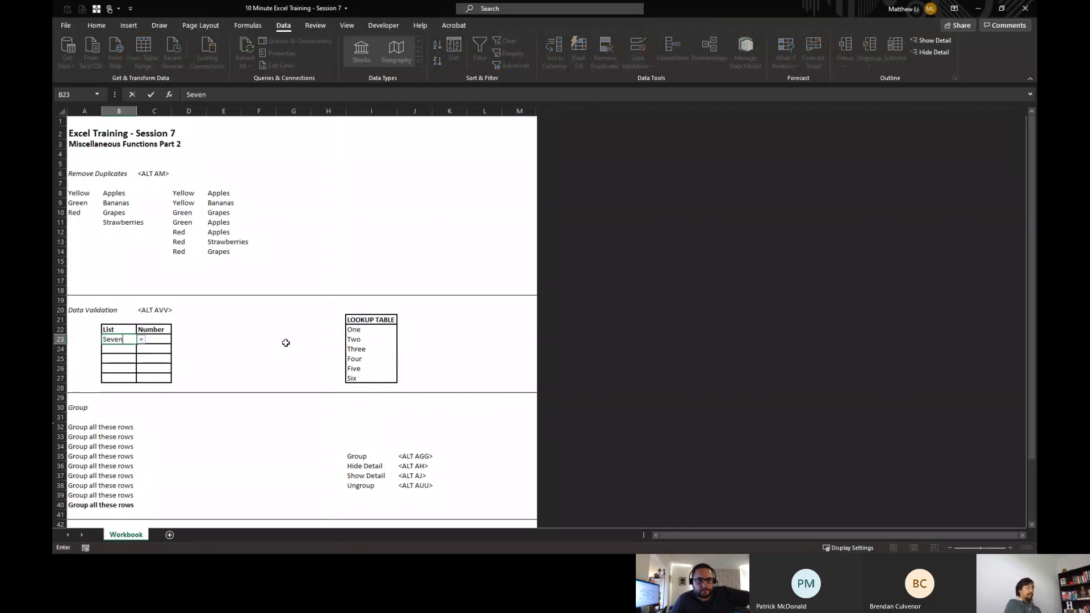
key("Return")
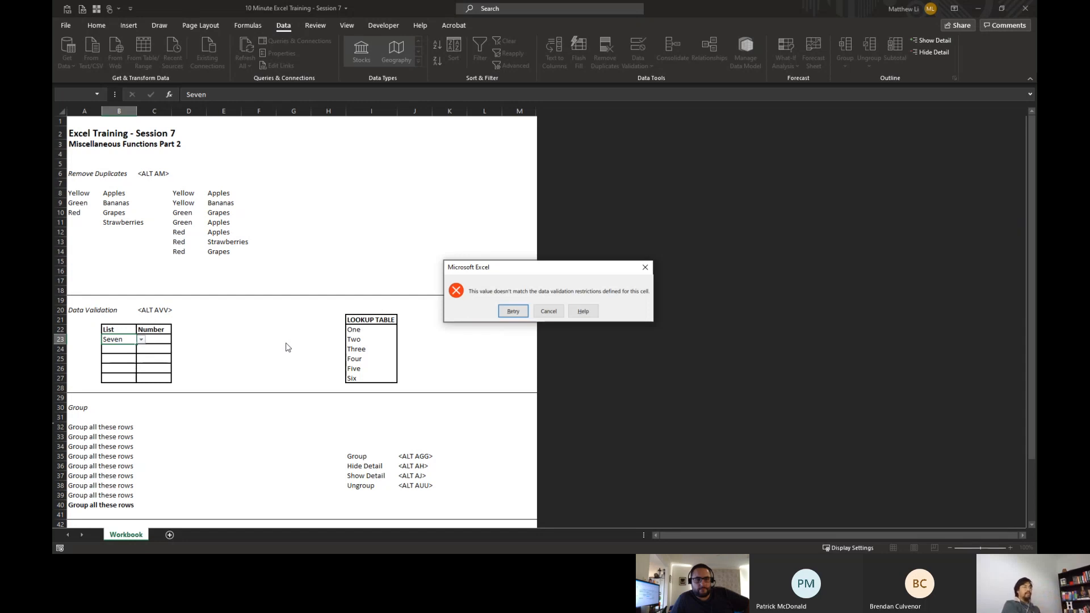
key("Tab")
key("Return")
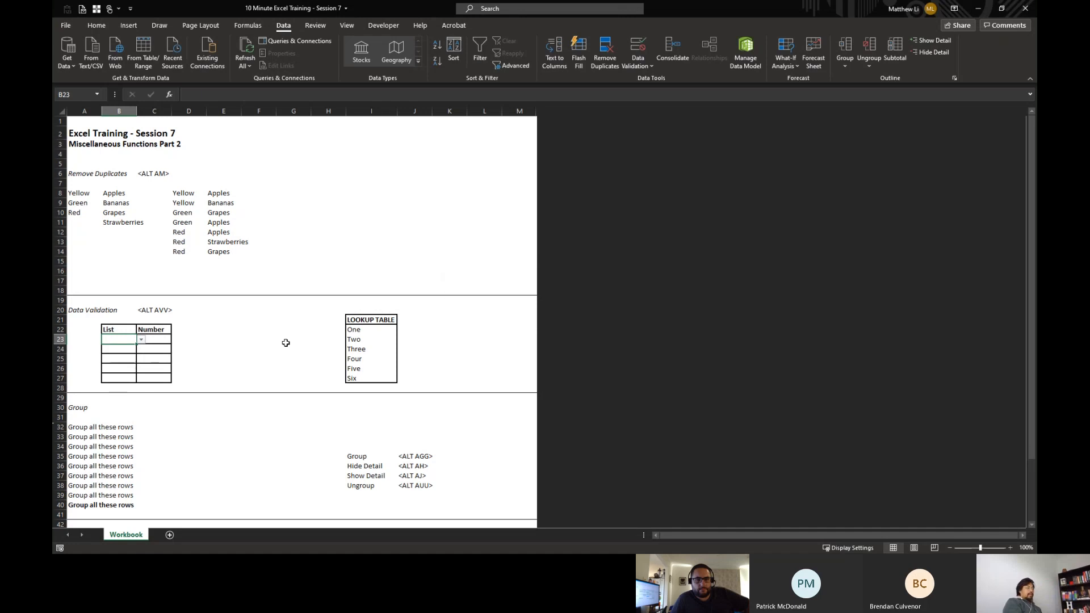
- Choose One for B23 and Three for B24 from the validation list
key("alt+Down")
key("Return")
key("Down")
key("alt+Down")
key("Down")
key("Down")
key("Return")
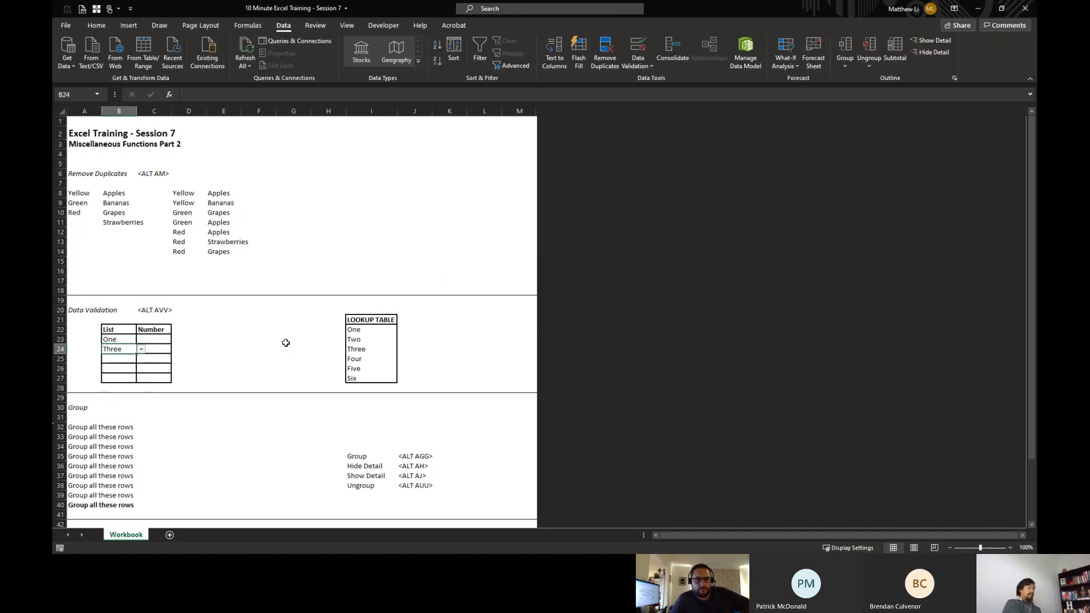
- Choose Four for B25 and Two for B26 from the validation list
key("Down")
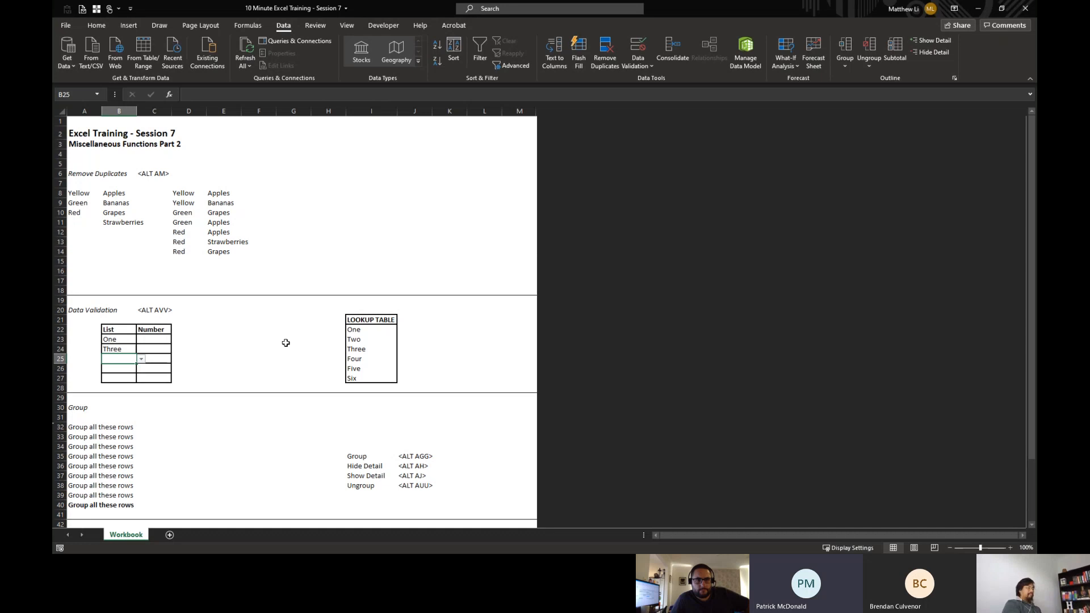
key("alt+Down")
key("Down")
key("Down")
key("Down")
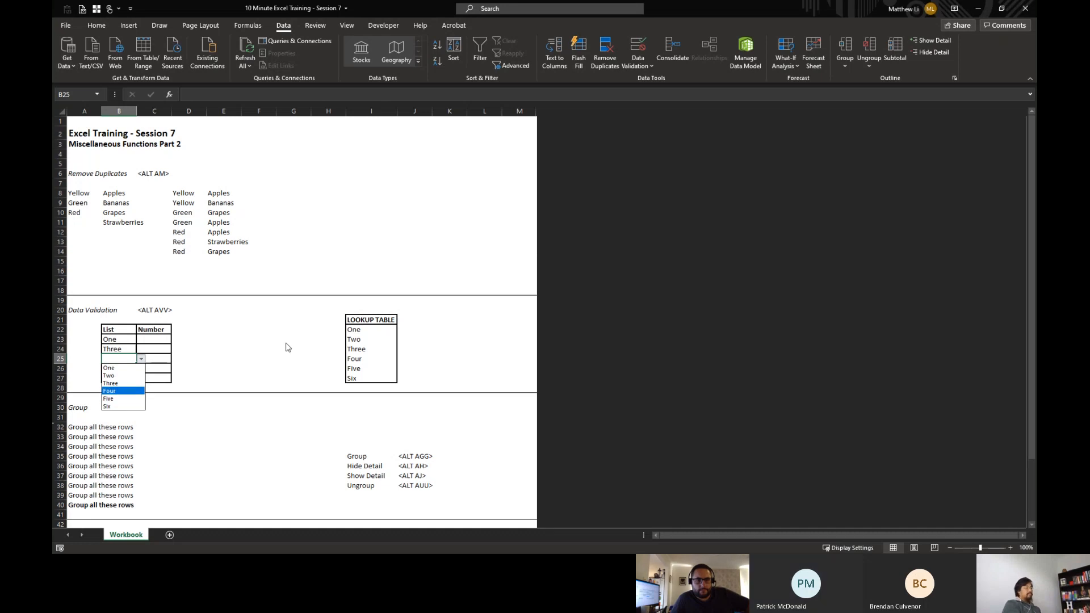
key("Return")
key("Down")
key("alt+Down")
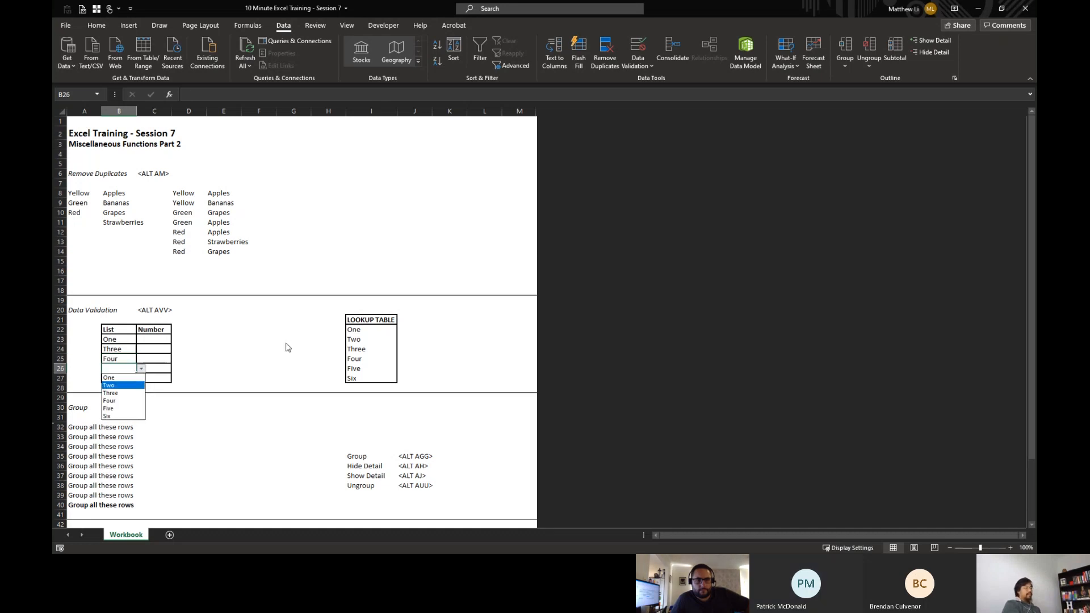
key("Down")
key("Return")
- Choose Six for B27 from the validation list to complete the List column
key("Down")
key("alt+Down")
key("Down")
key("Down")
key("Down")
key("Down")
key("Down")
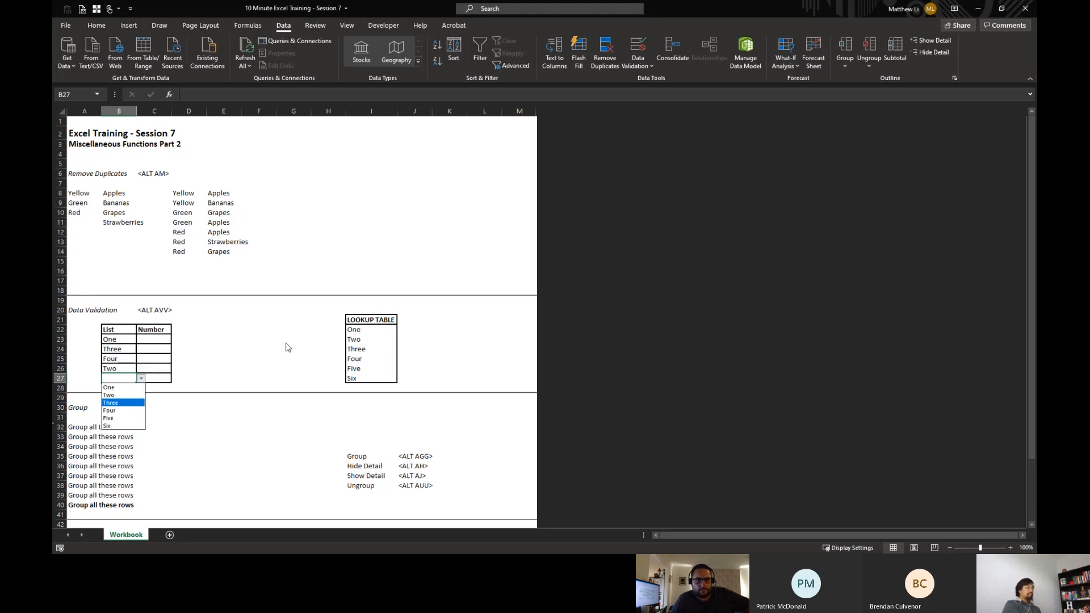
key("Return")
- Start a data validation rule for the Number cells C23:C27 that allows Decimal values
key("Right")
key("Up")
key("Up")
key("Up")
key("Up")
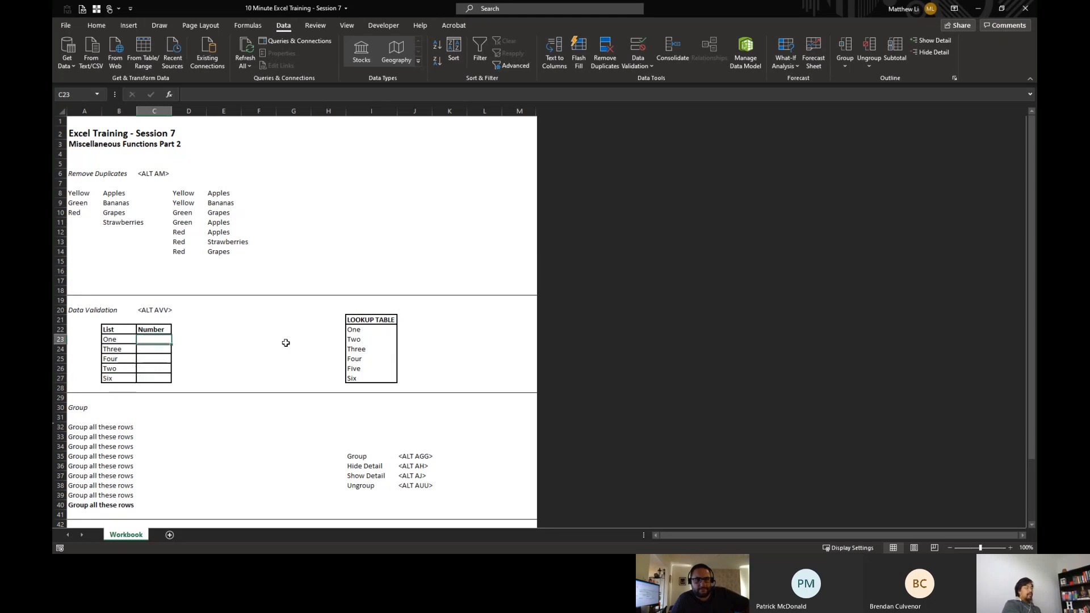
key("shift+Down")
key("shift+Down")
key("shift+Down")
key("shift+Down")
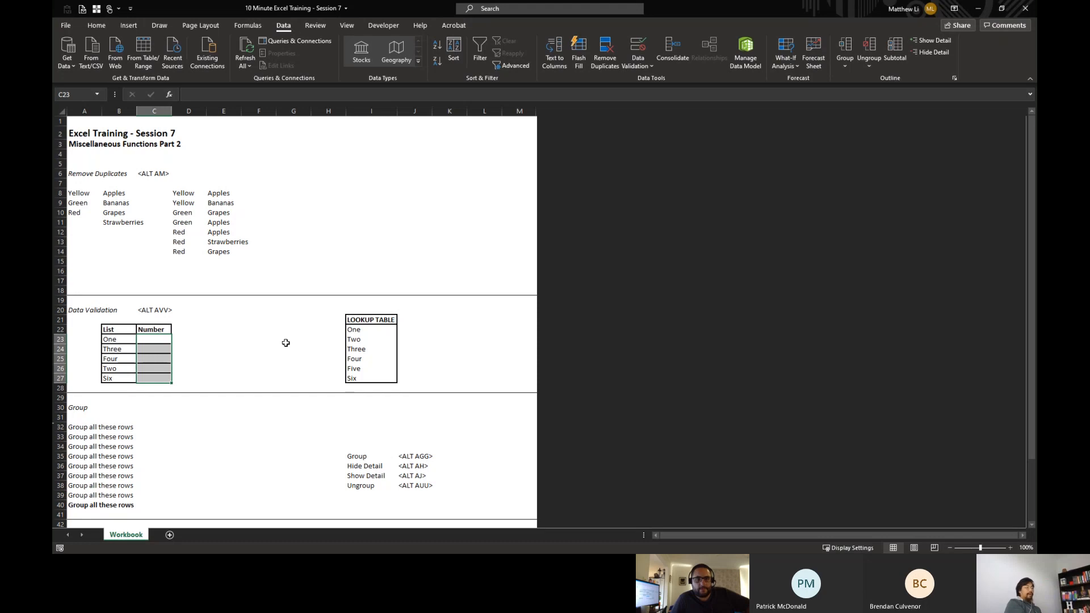
key("alt")
key("a")
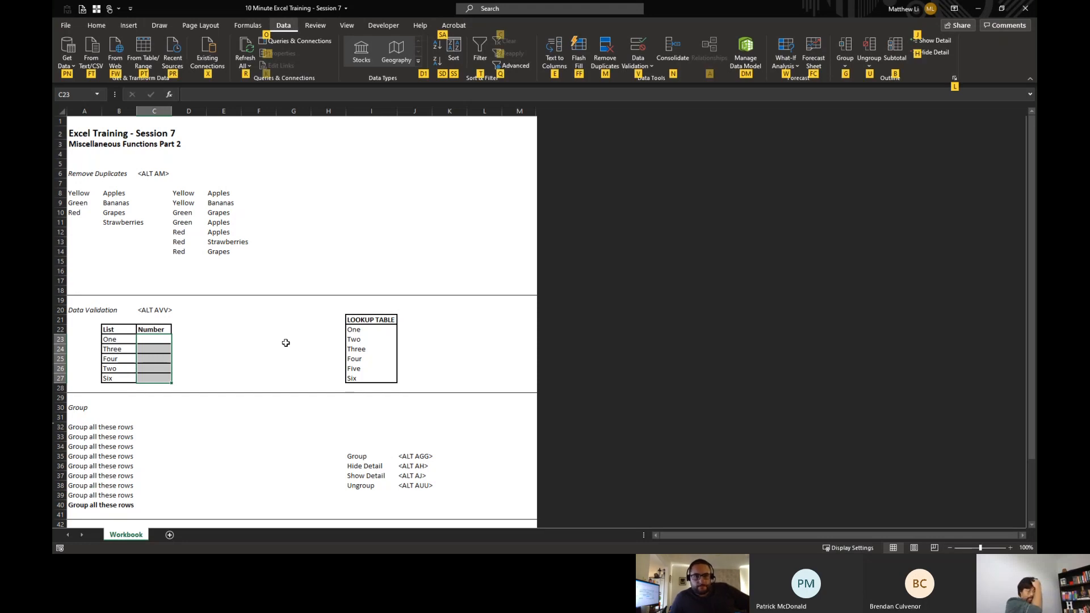
key("v")
key("v")
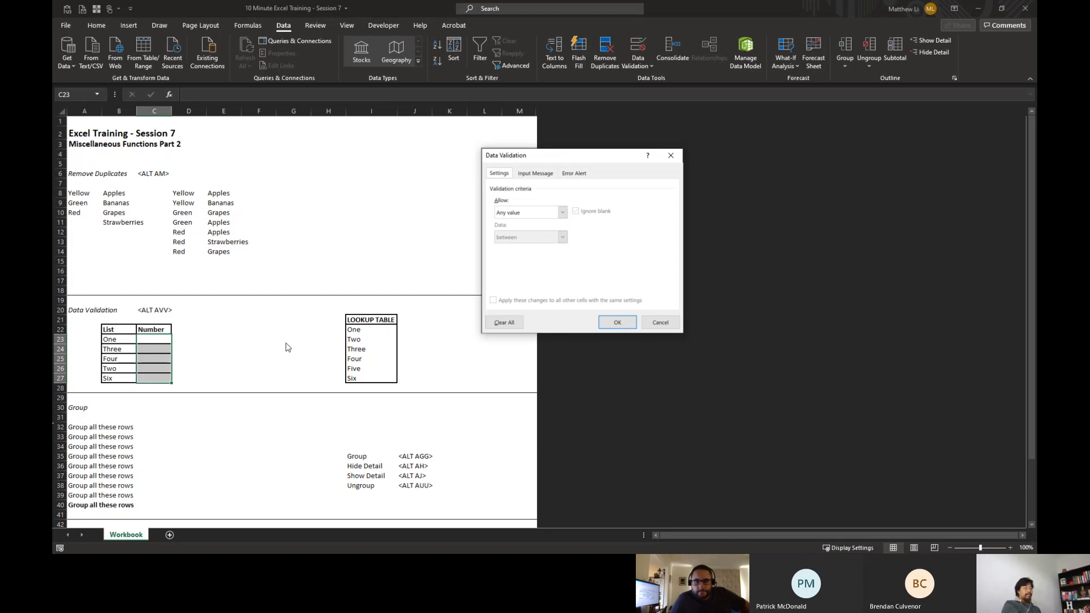
key("alt+Down")
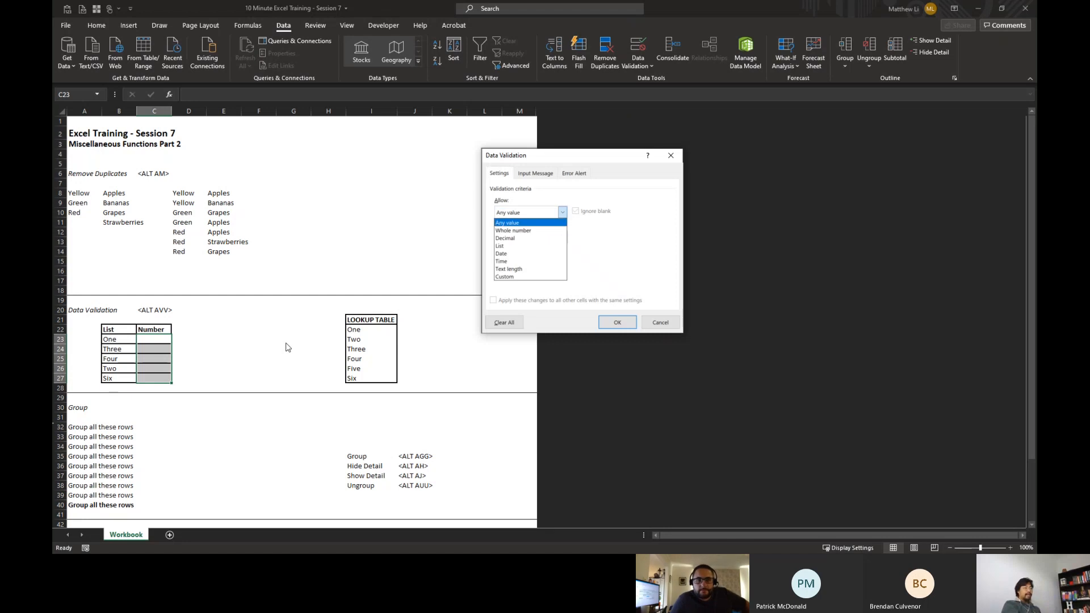
key("Down")
key("Down")
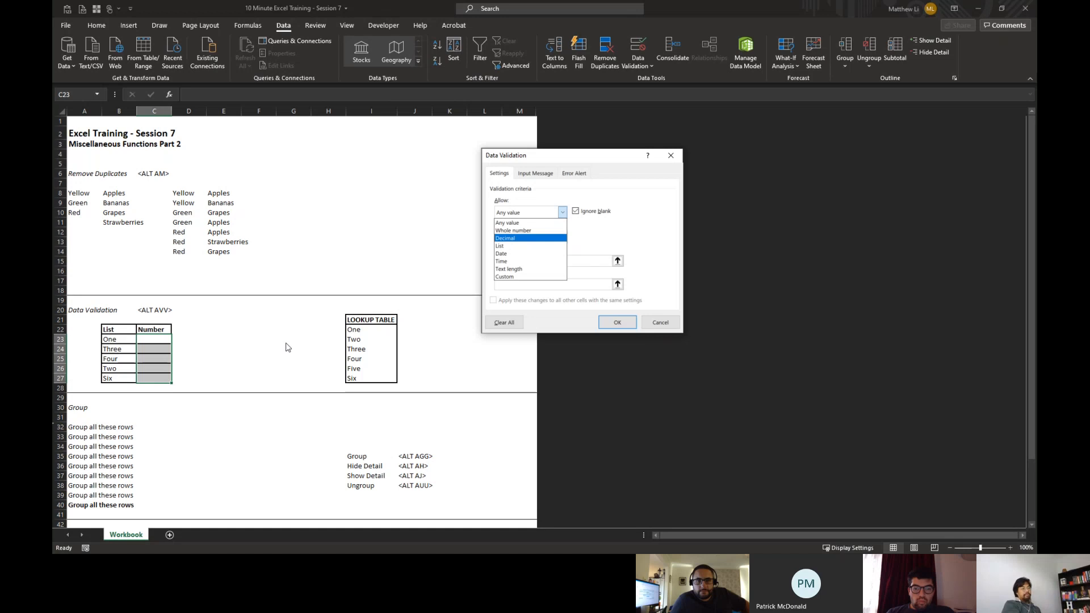
key("Return")
- Restrict the decimal validation rule for C23:C27 to values between 0 and 100 and apply it
key("Tab")
key("alt+Down")
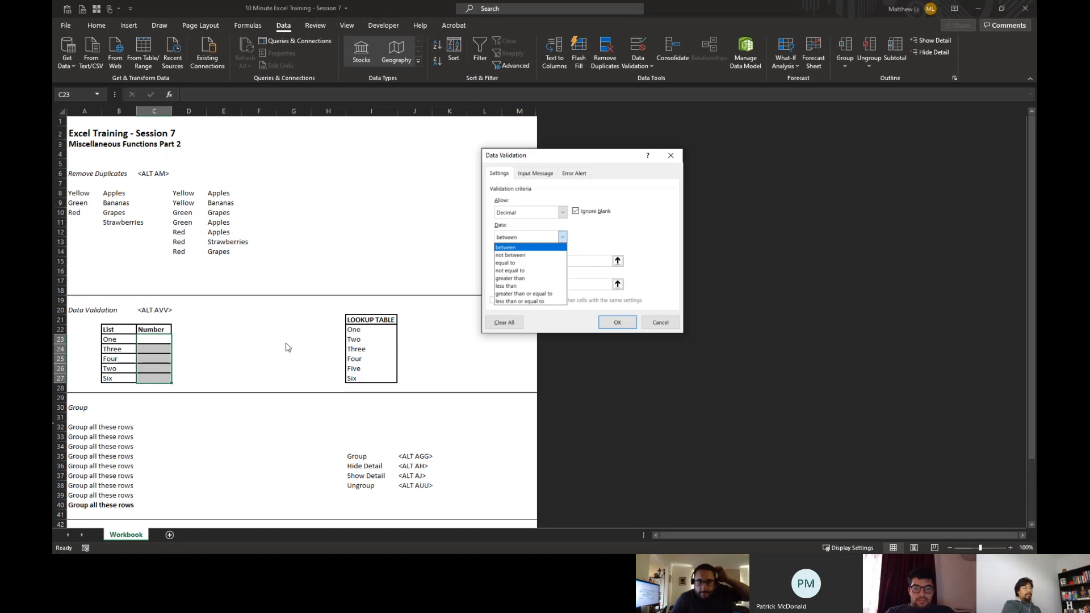
key("Return")
key("Tab")
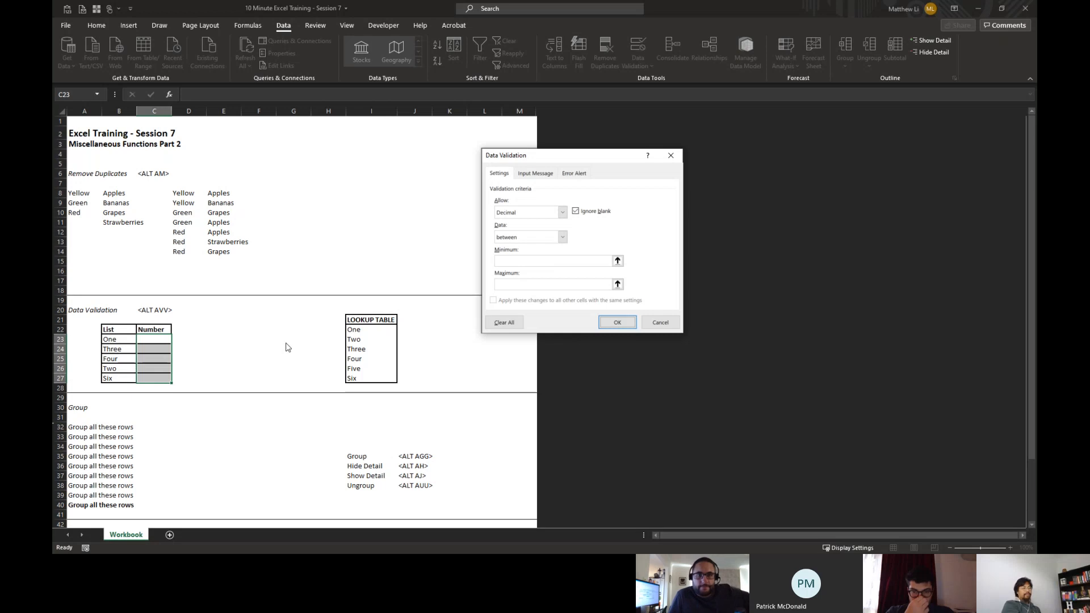
key("Return")
key("Return")
key("shift+Tab")
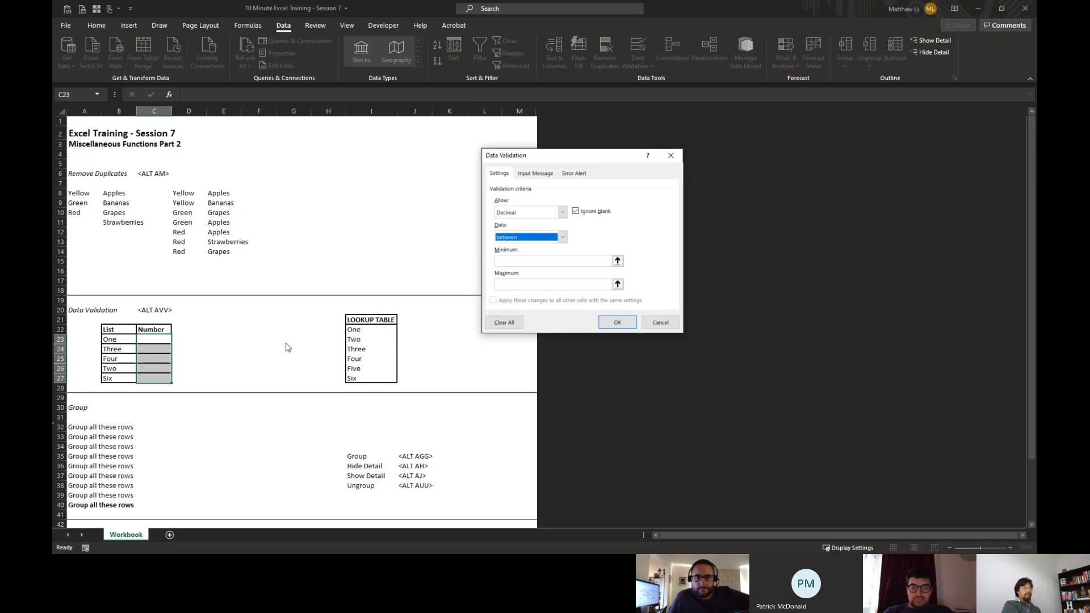
key("alt+Down")
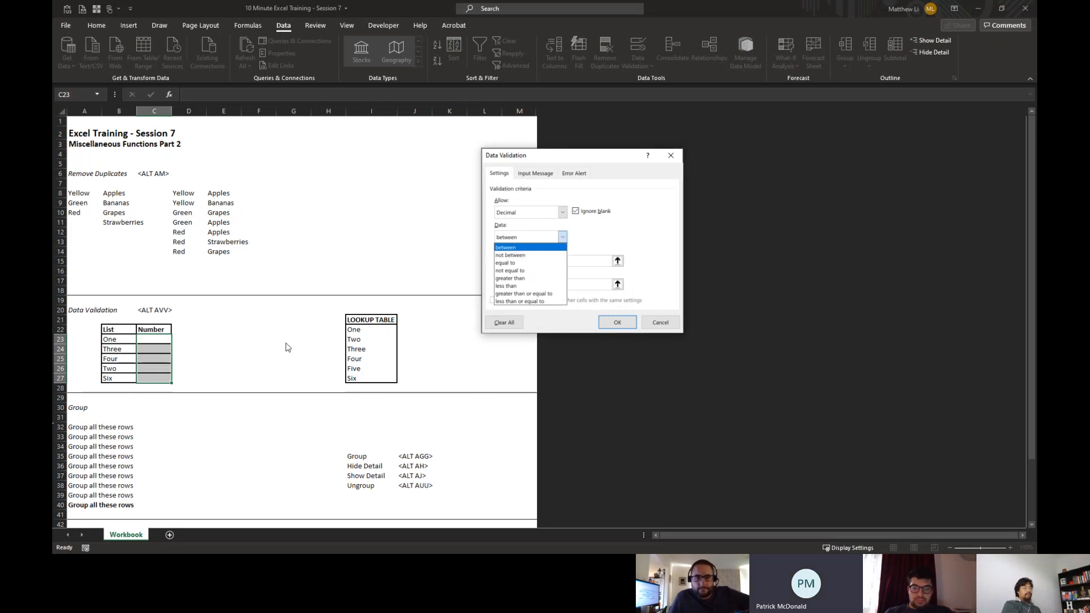
key("Return")
key("Tab")
key("Tab")
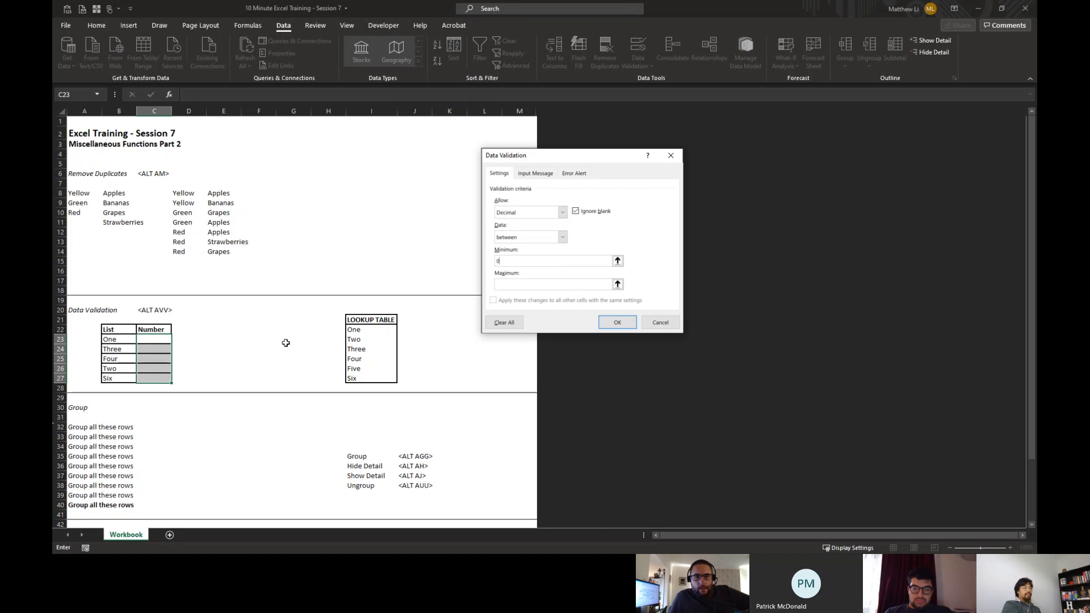
type("100")
key("Return")
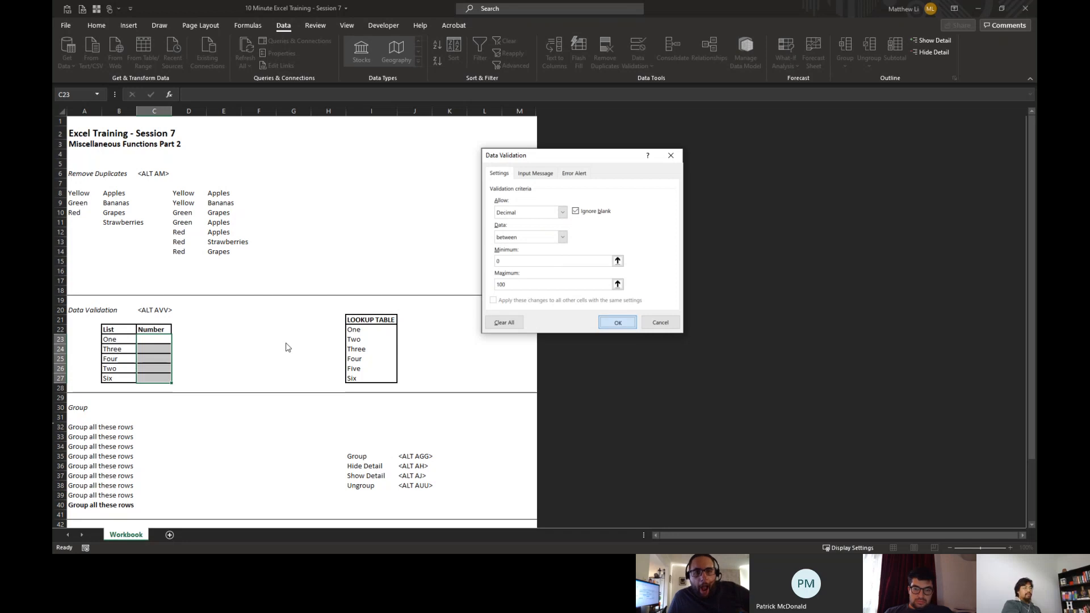
- Enter 50 in C23 and 50.54 in C24 of the Number column
key("Up")
key("Down")
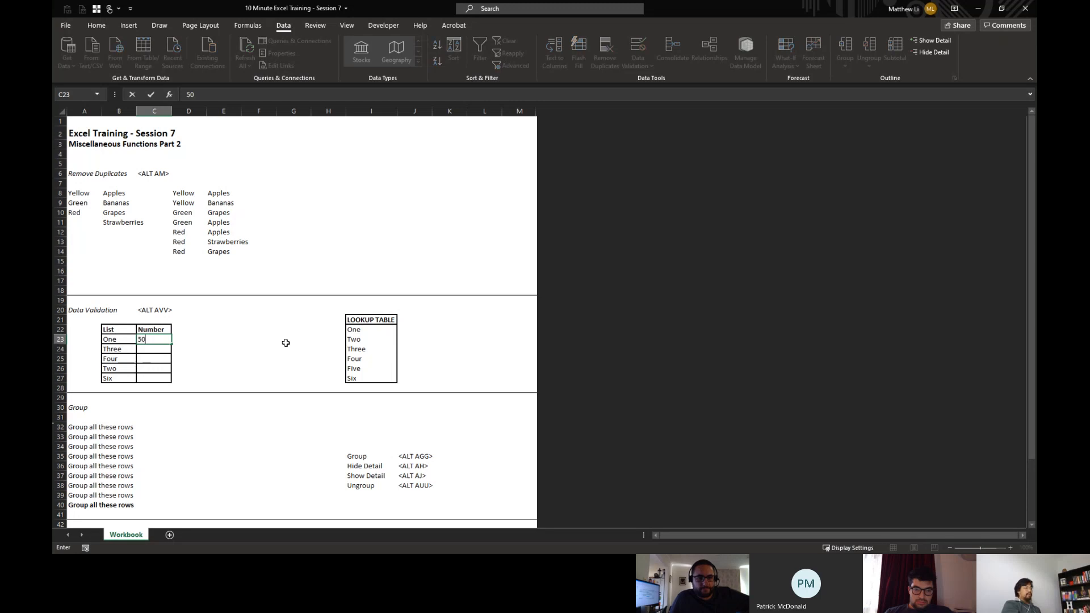
type("50")
key("Return")
type("50.54")
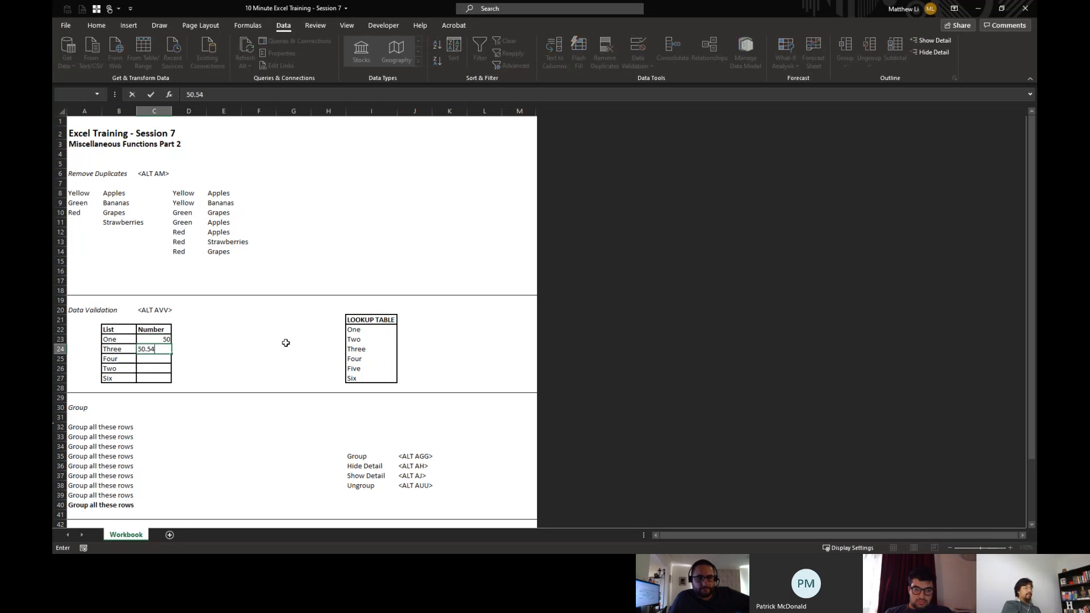
key("Return")
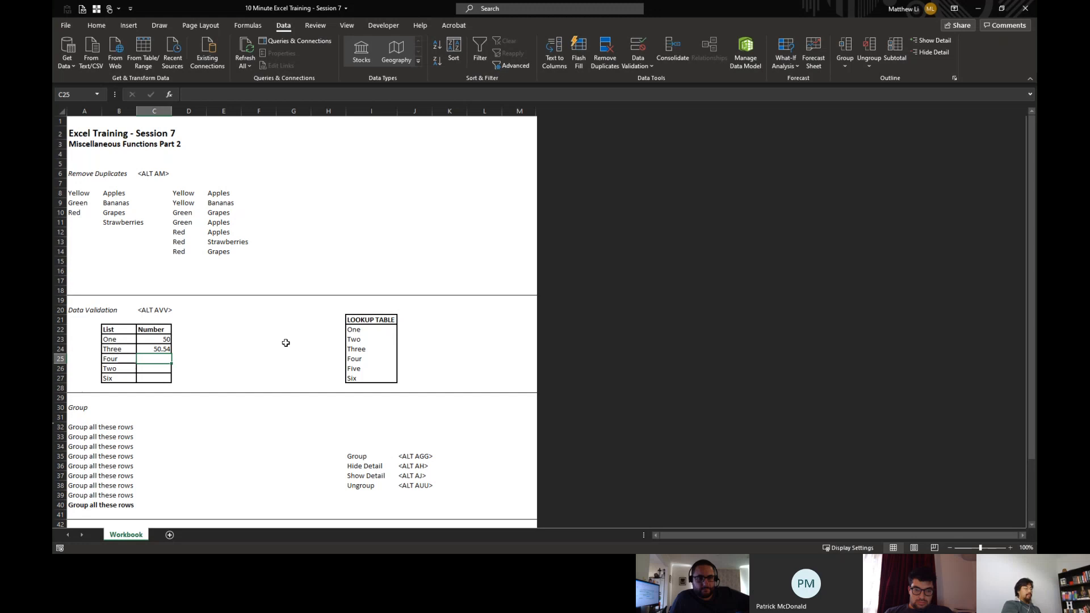
- Try to enter 200 in C25 to test the upper limit of the validation rule
type("200")
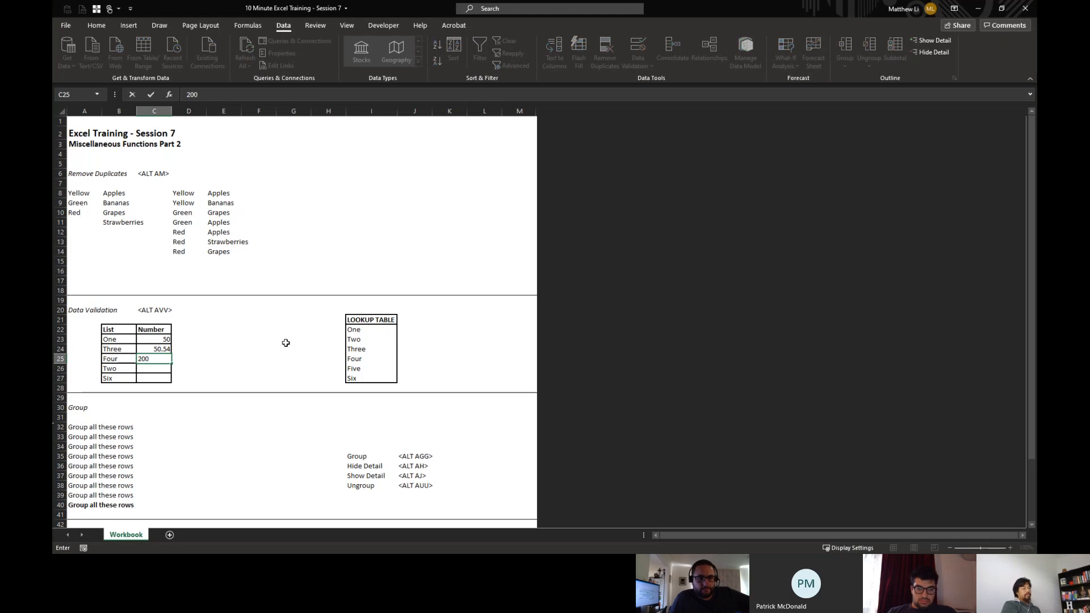
key("Return")
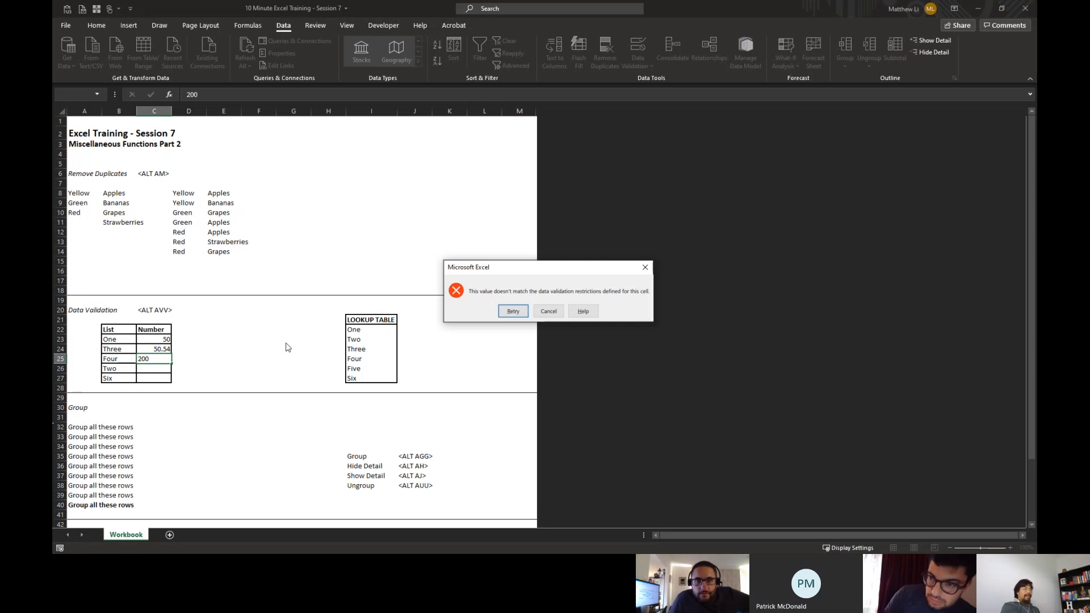
key("Escape")
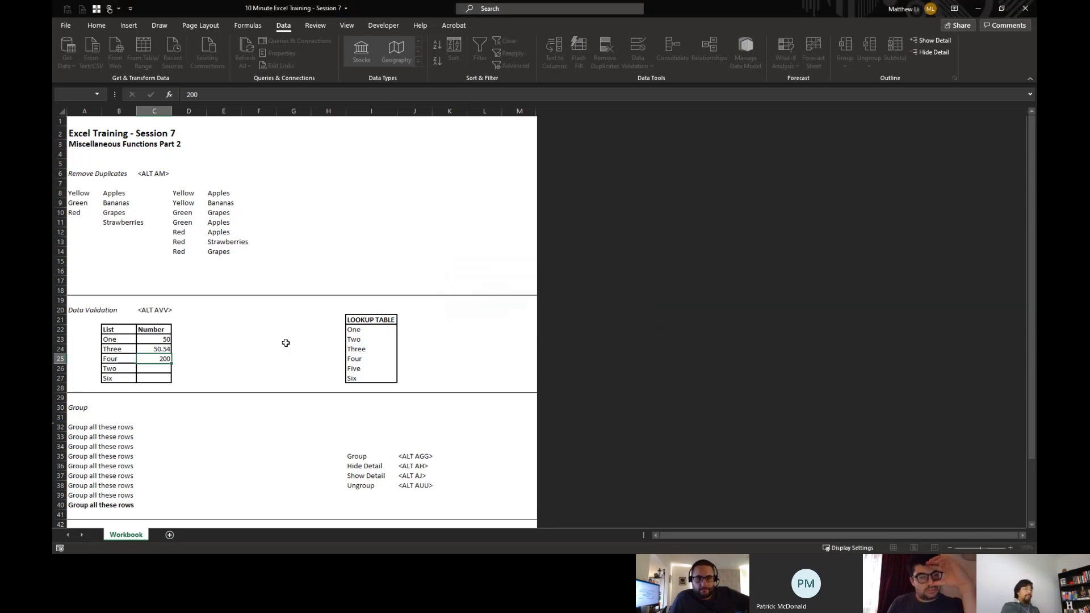
key("Escape")
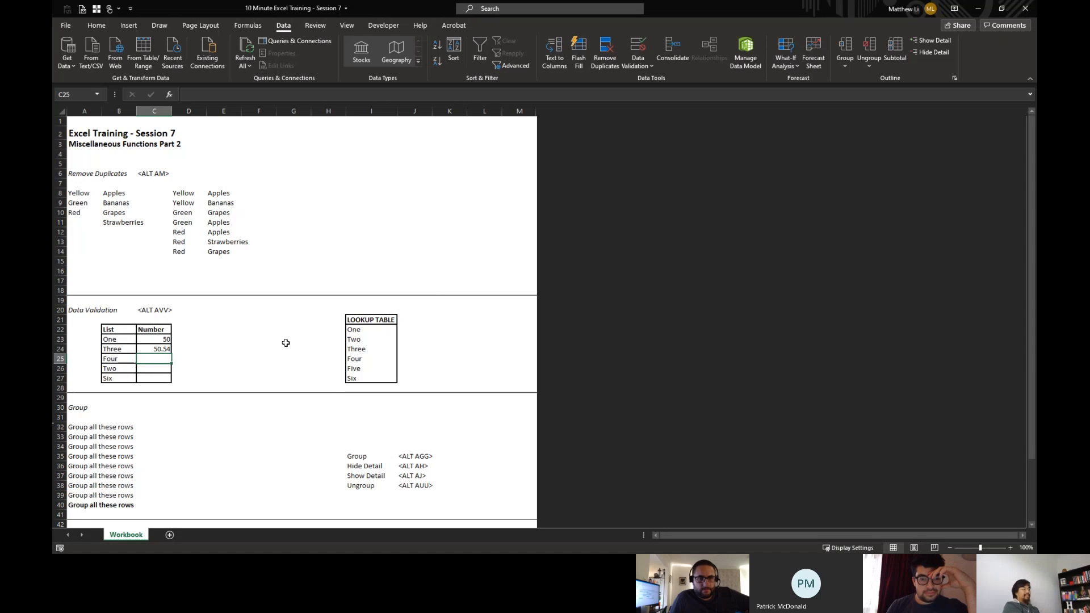
- Try to enter the word Text in C25 to test the validation rule against non-numeric input
type("Text")
key("Return")
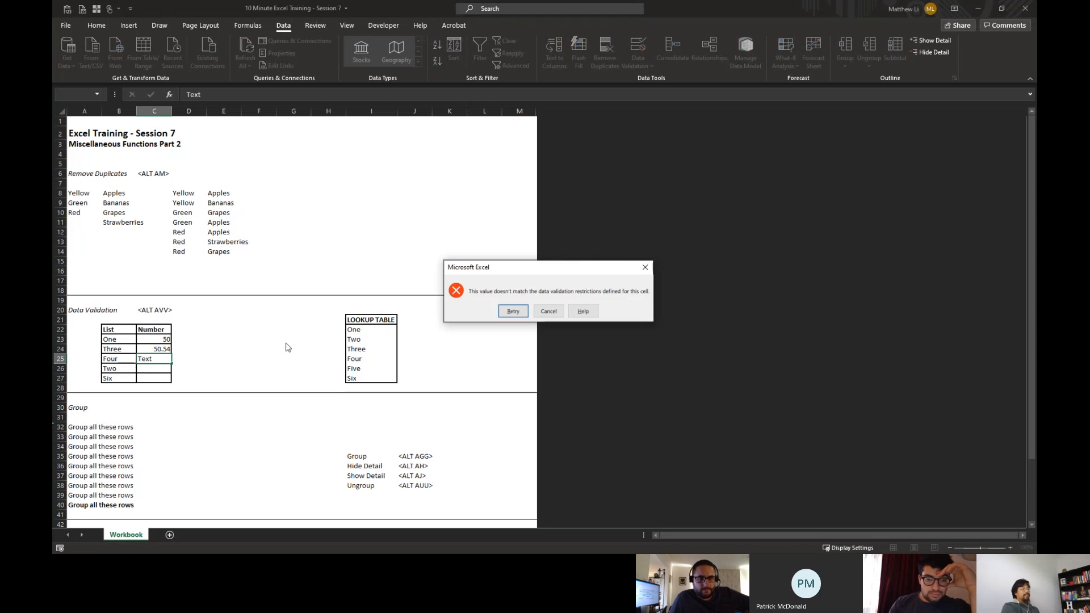
key("Tab")
key("Return")
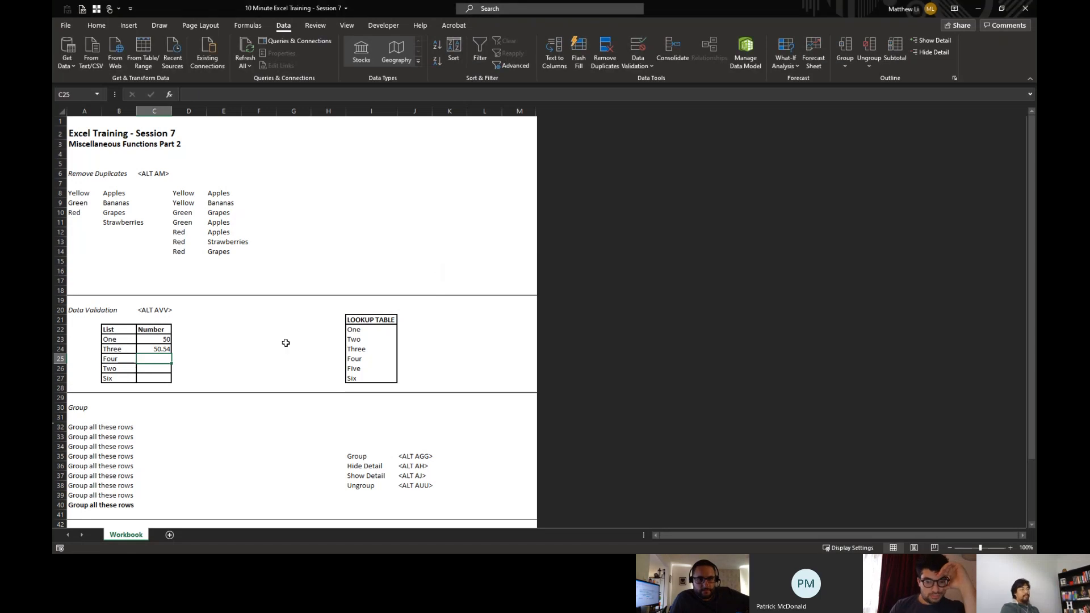
- Group the entire rows 32 to 40 in the Group section
key("Left")
key("Left")
key("ctrl+Down")
key("ctrl+Down")
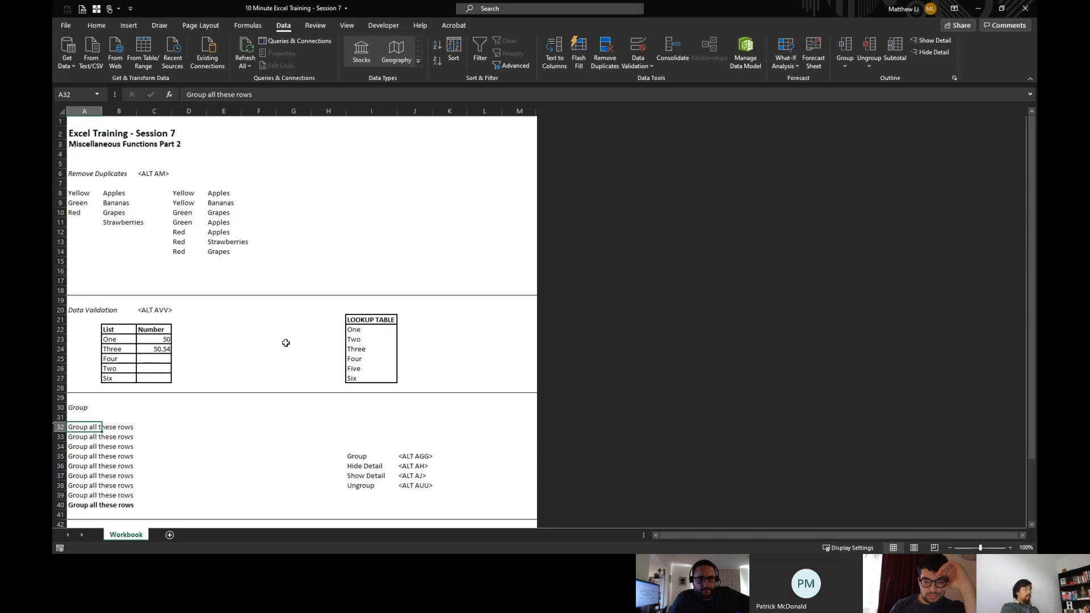
key("ctrl+Down")
key("ctrl+Down")
key("ctrl+Down")
key("ctrl+Down")
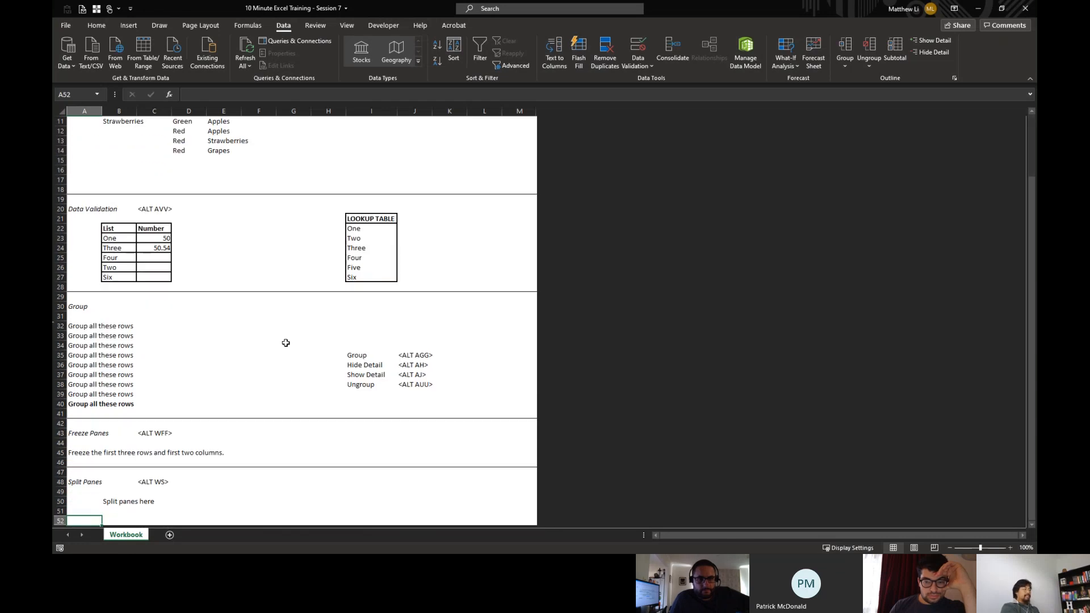
key("ctrl+Up")
key("ctrl+Up")
key("ctrl+Up")
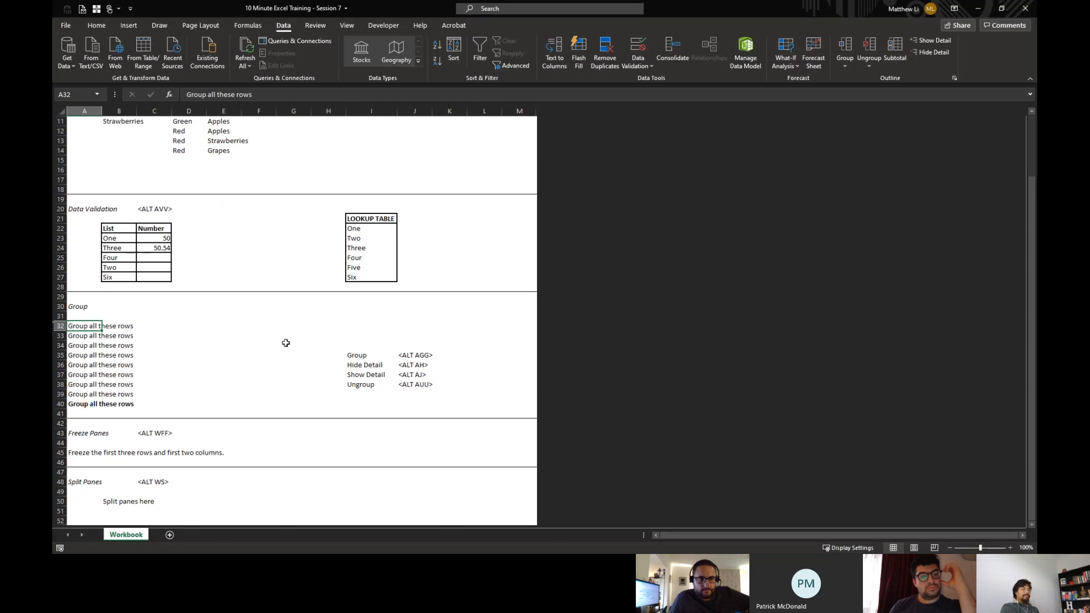
key("ctrl+shift+Down")
key("shift+space")
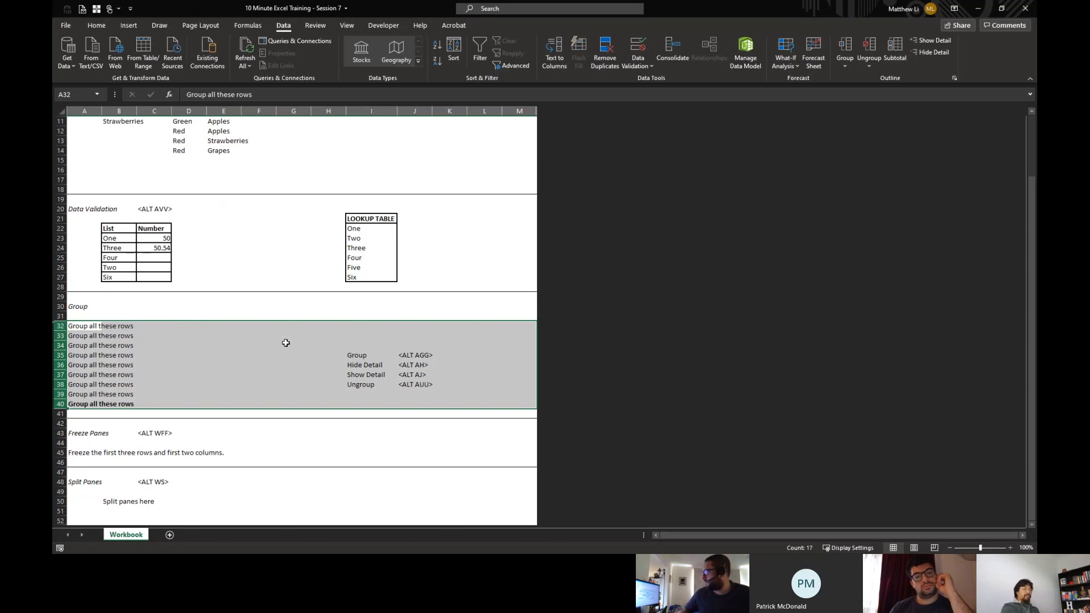
key("alt")
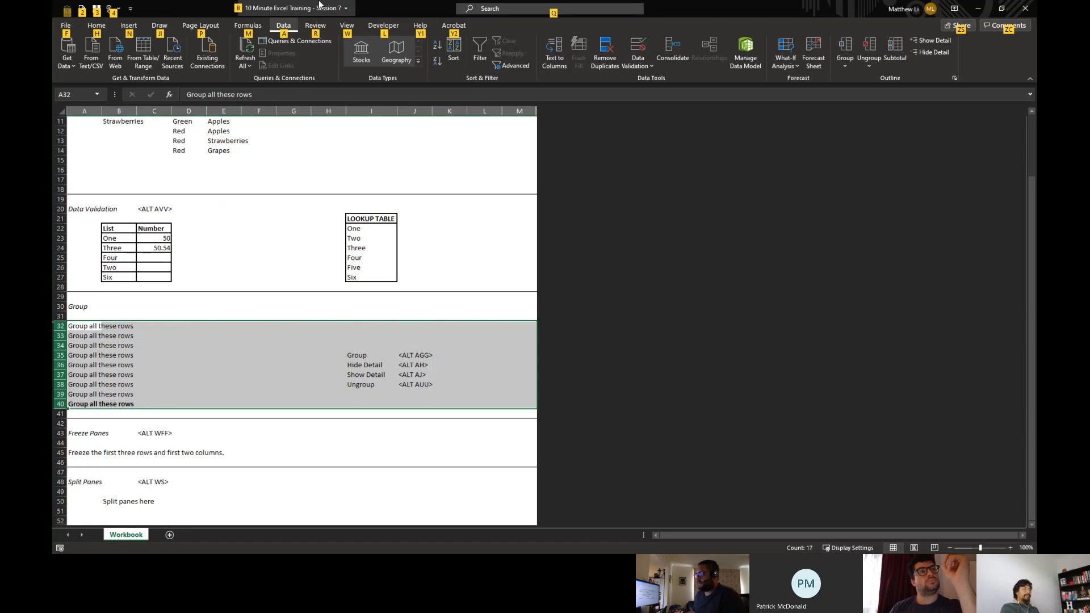
key("a")
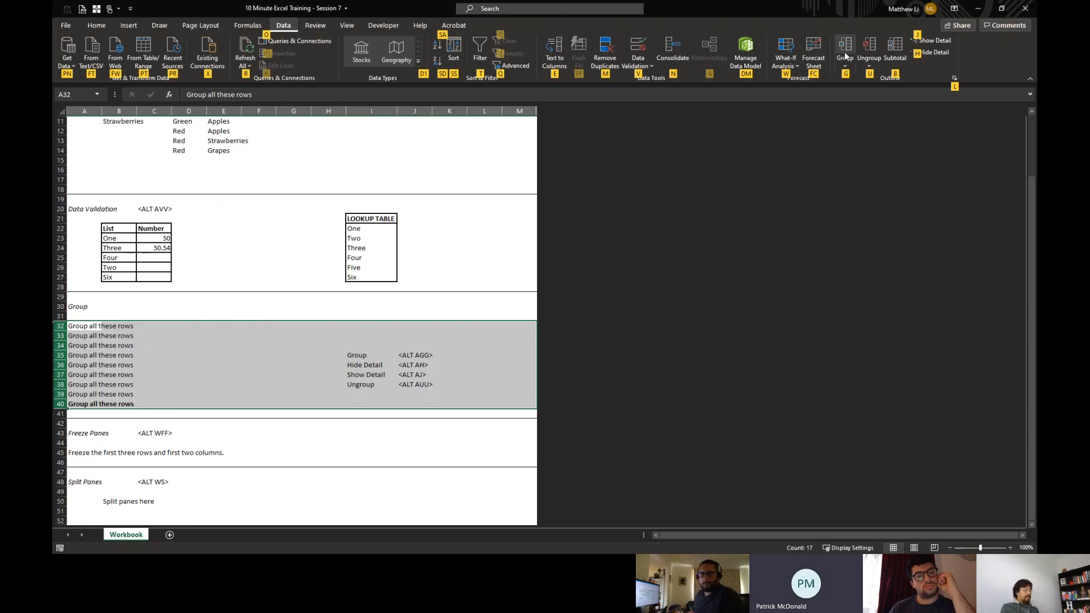
key("g")
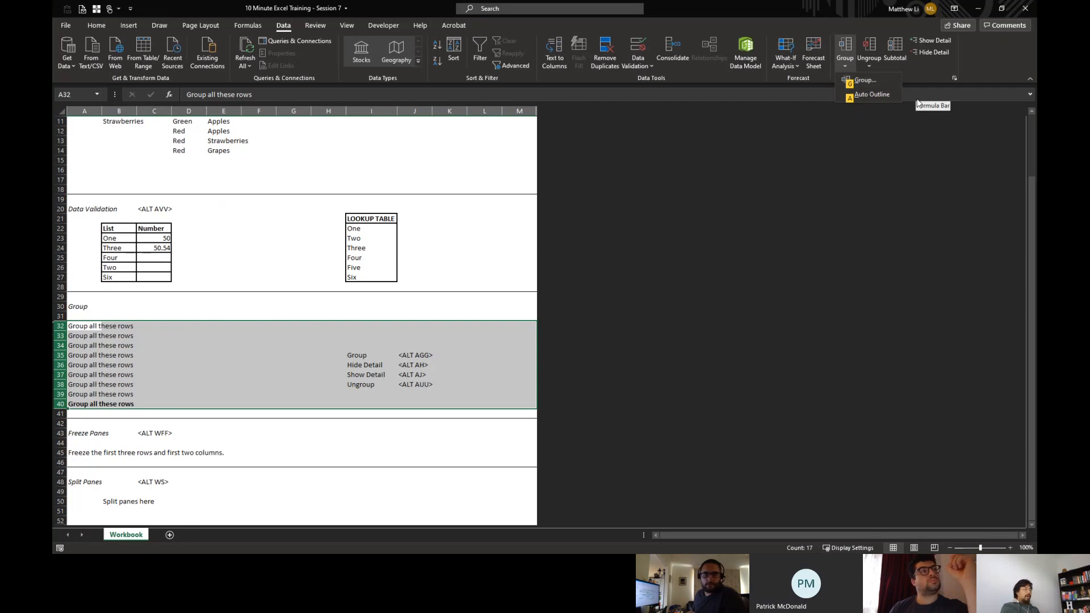
key("Escape")
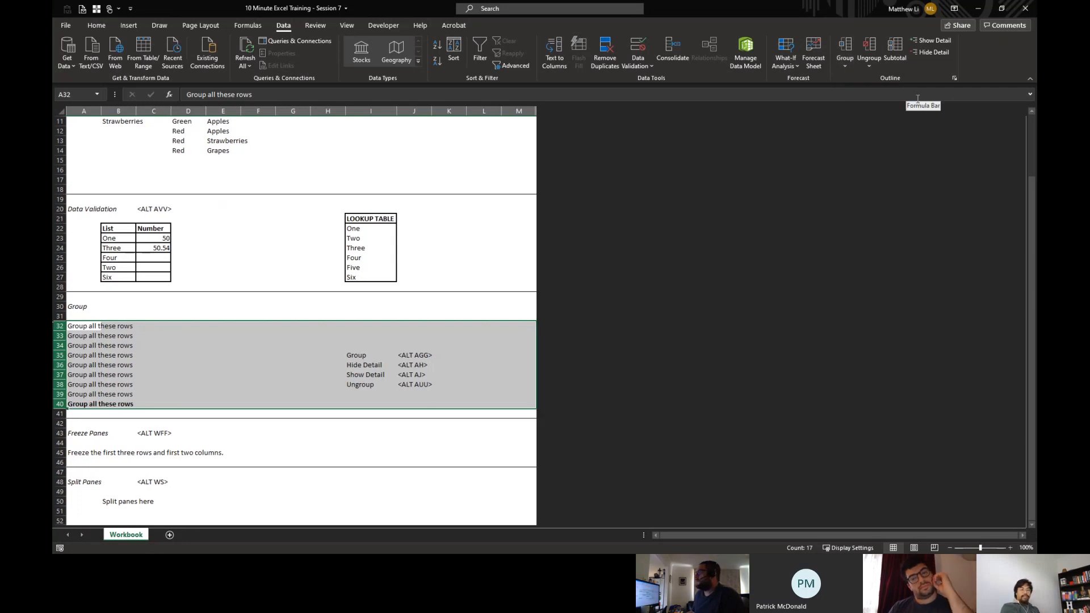
- Collapse the grouped rows 32 to 40 with Hide Detail from a cell inside the group
key("Left")
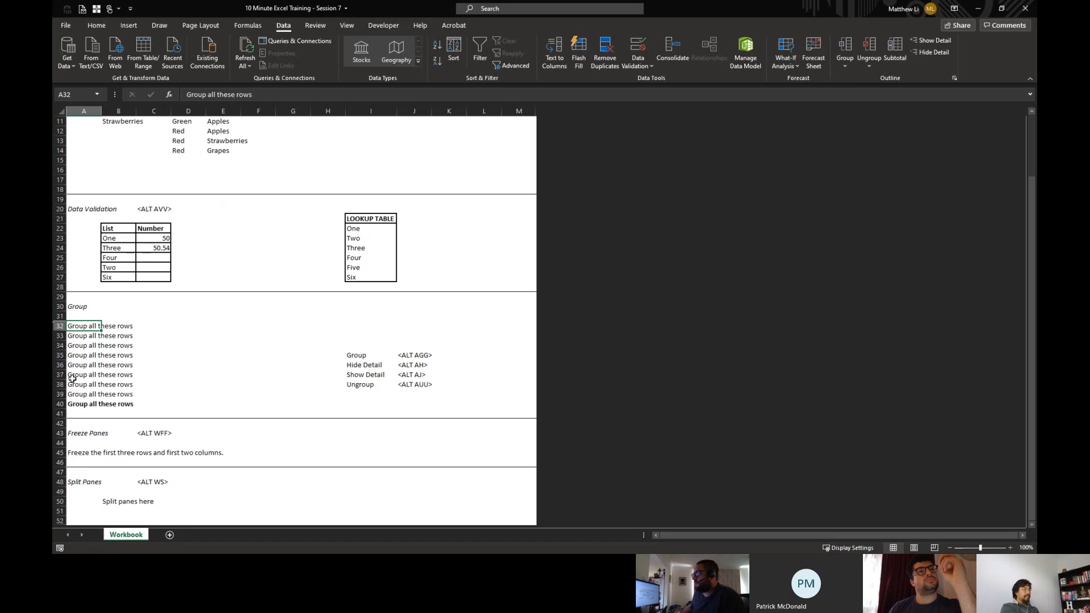
key("Down")
key("Down")
key("Down")
key("Down")
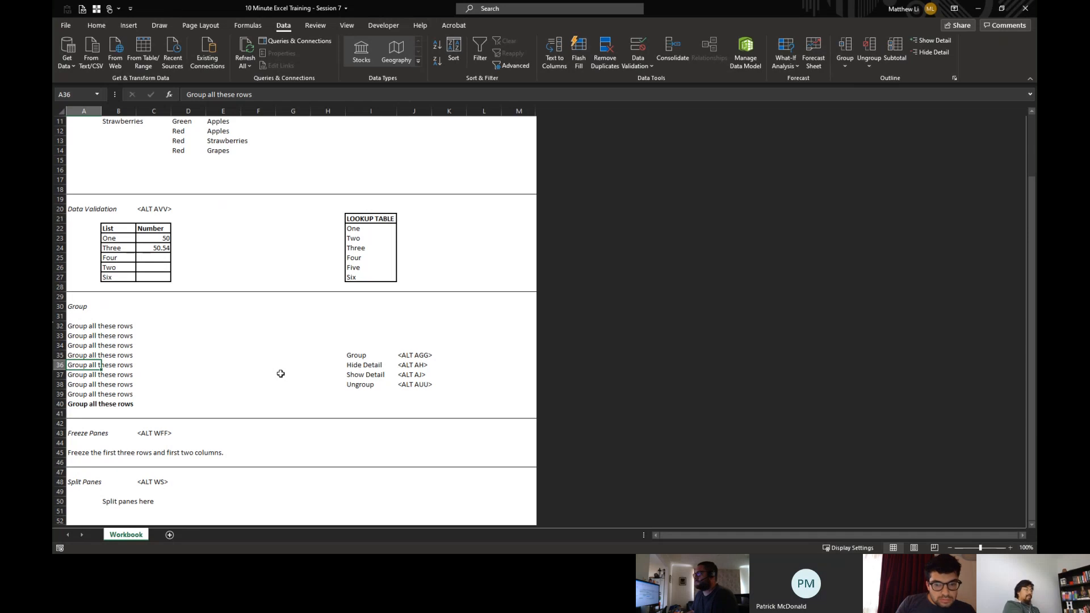
key("alt")
key("a")
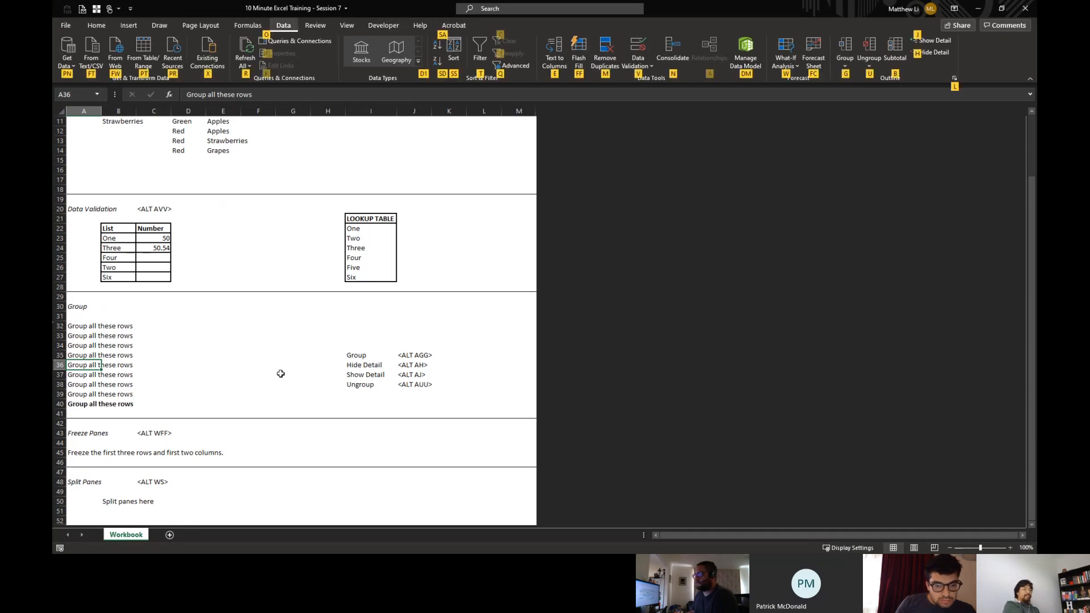
key("h")
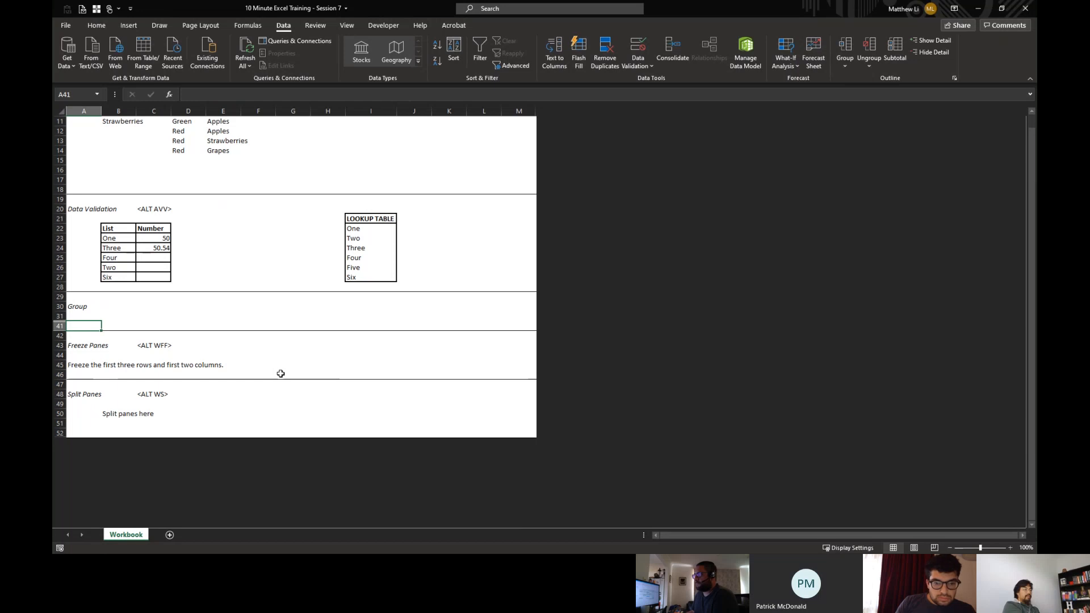
- Expand the collapsed rows 32 to 40 with Show Detail, using a selection that spans A31 to A41
key("Up")
key("shift+Down")
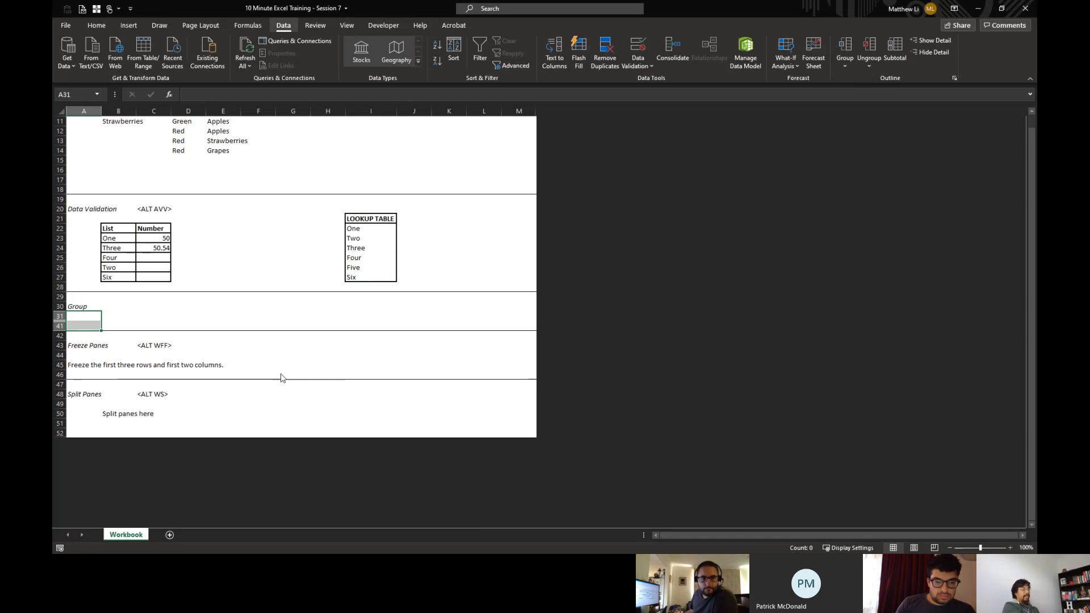
key("alt")
key("a")
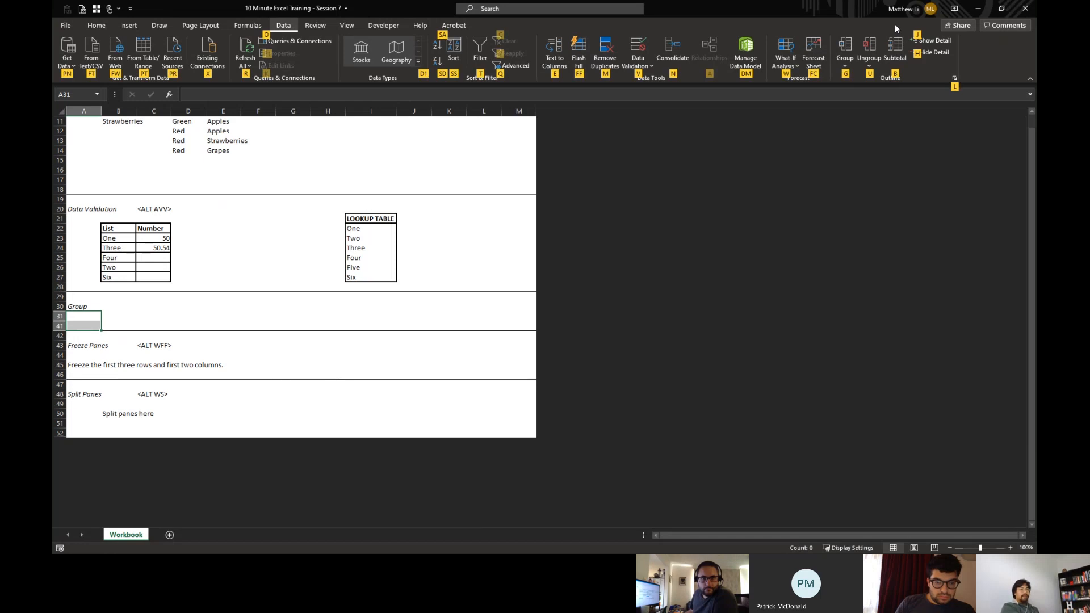
key("j")
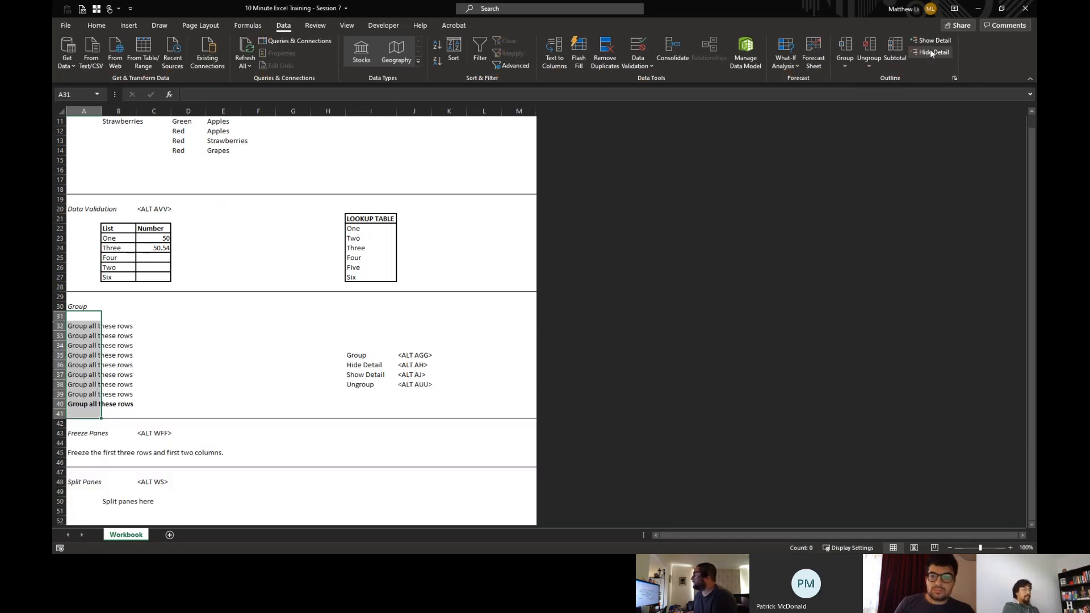
- Ungroup the entire rows 32 to 40 in the Group section
key("Down")
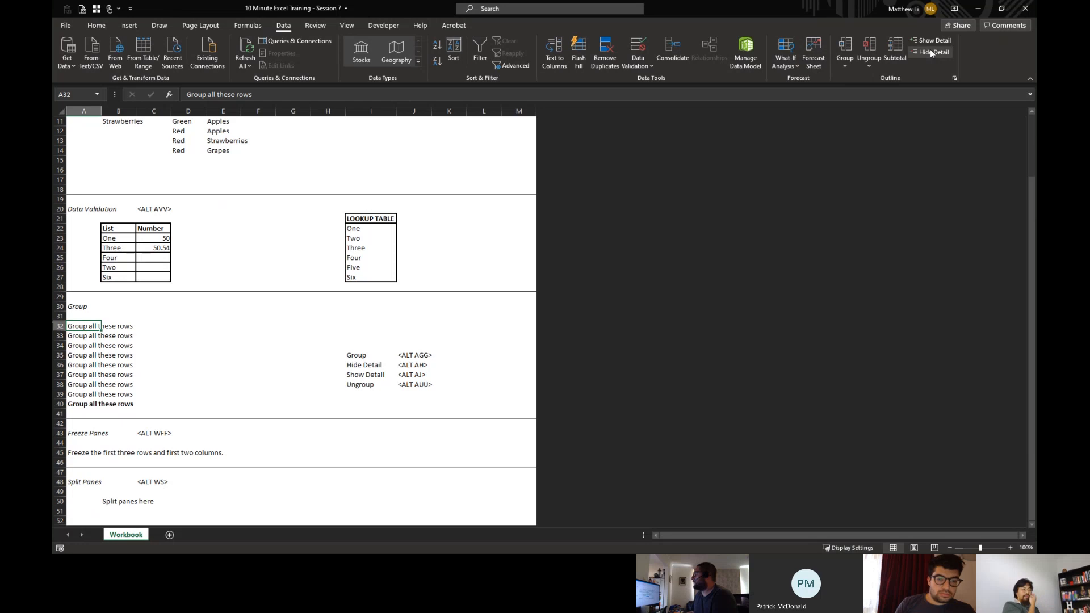
key("shift+space")
key("ctrl+shift+Down")
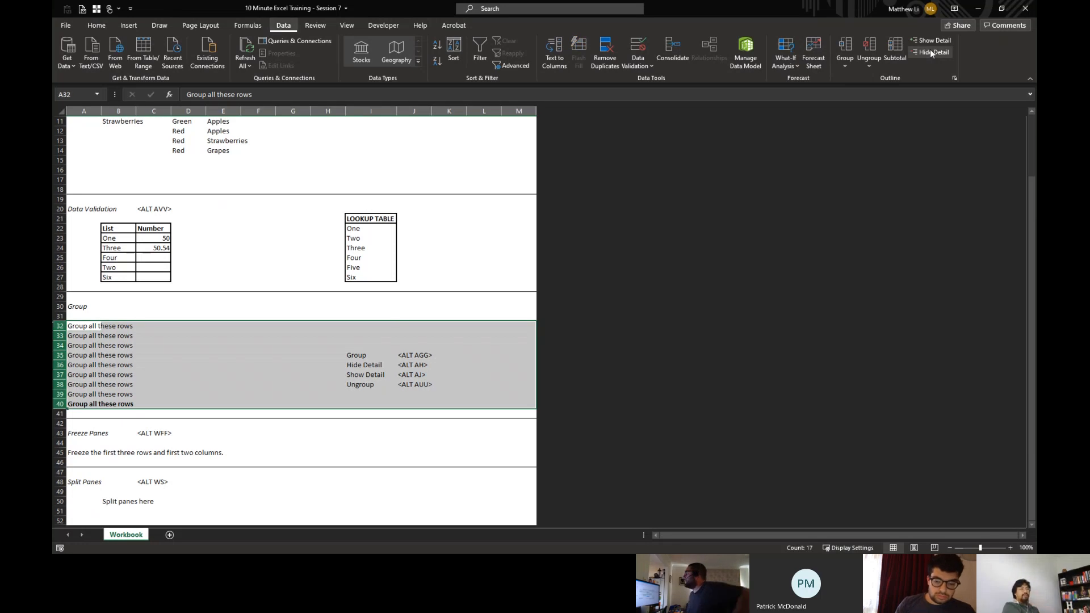
key("alt+a")
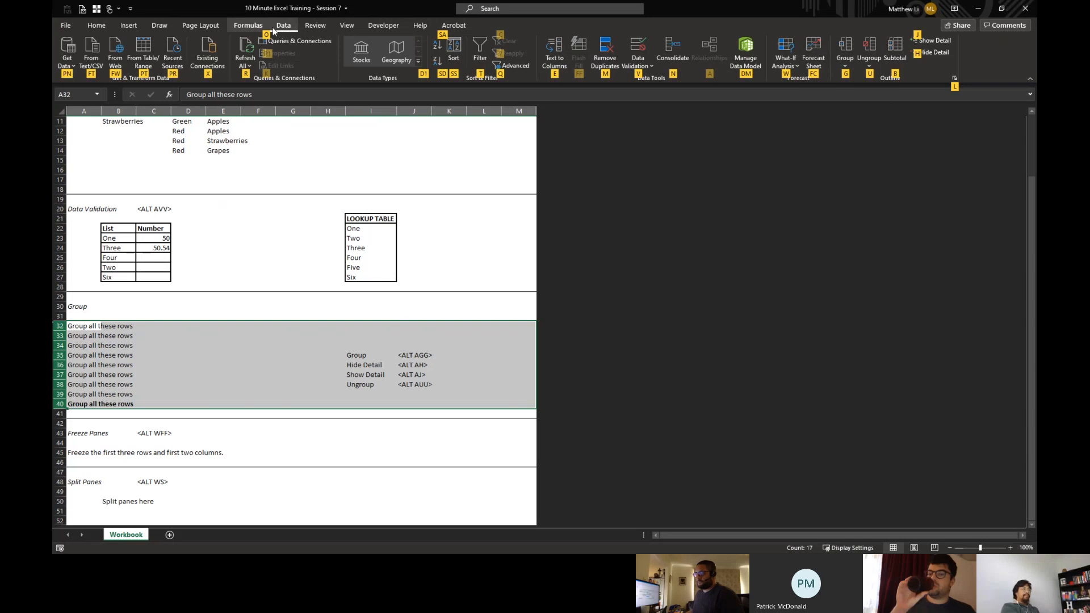
key("u")
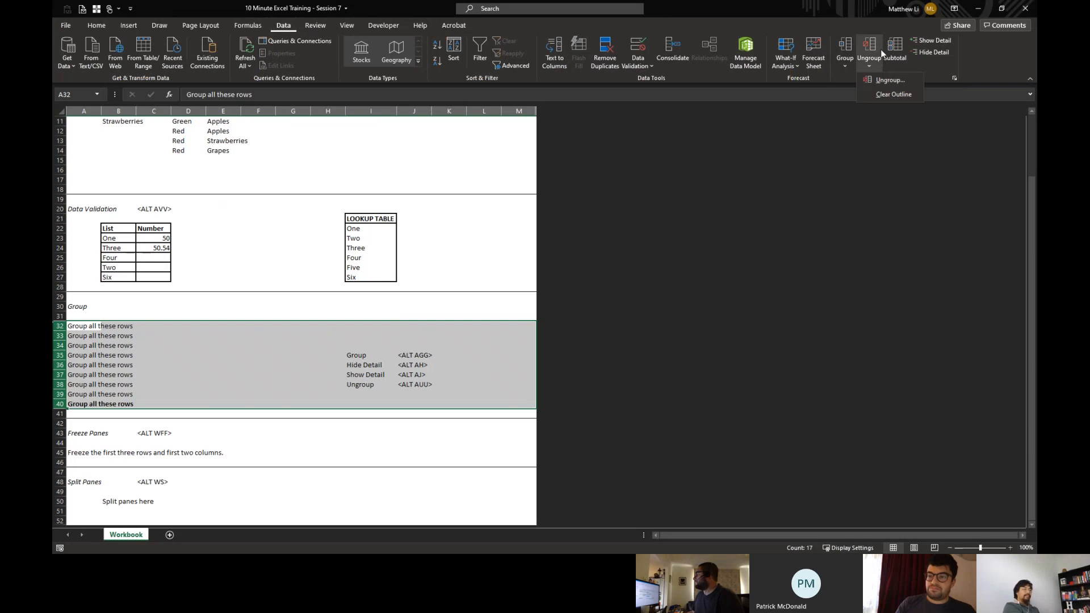
key("u")
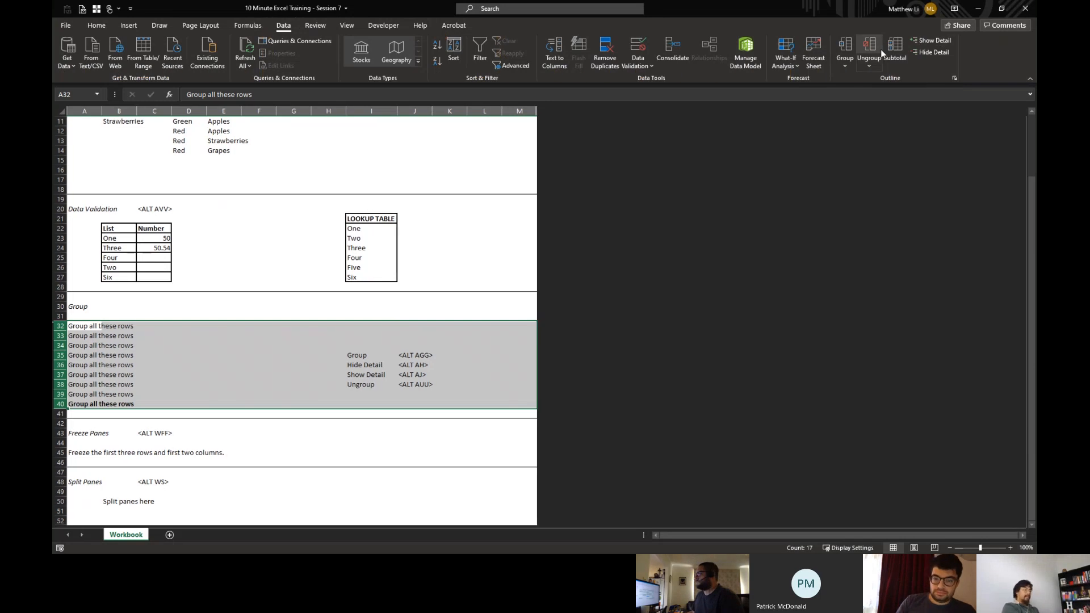
- Go to the Freeze Panes section and read its instruction in A45
key("Left")
key("ctrl+Down")
key("ctrl+Down")
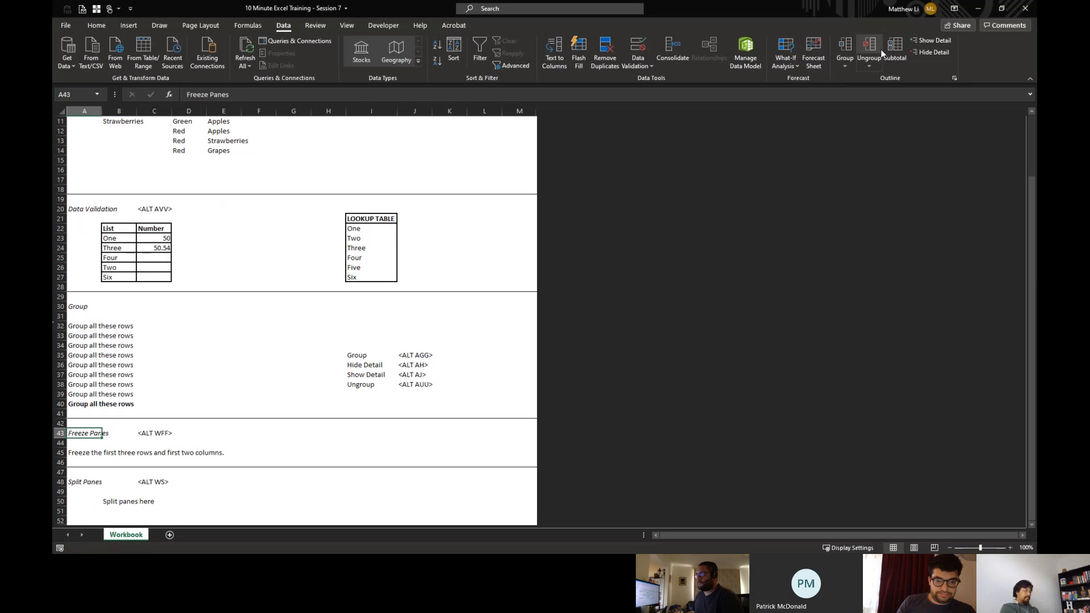
scroll(361, 353, "down", 3)
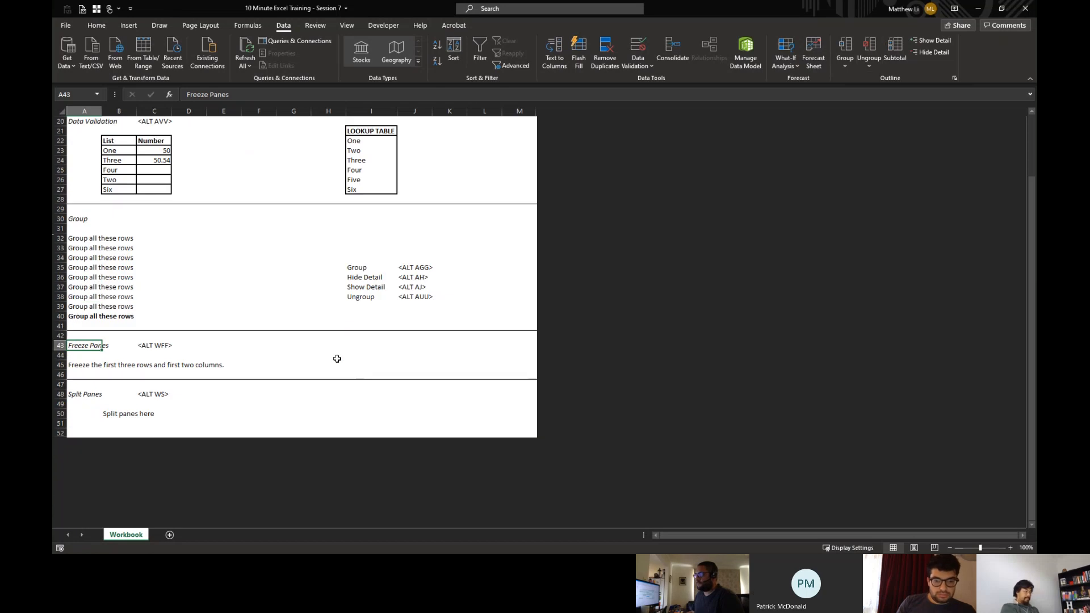
key("Down")
key("Down")
key("Right")
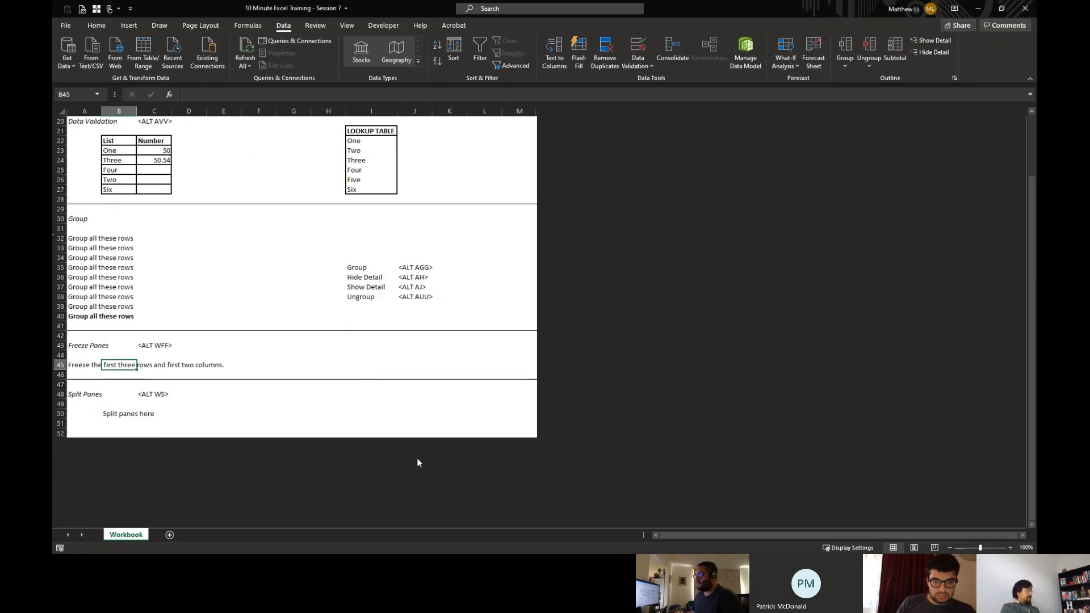
key("Left")
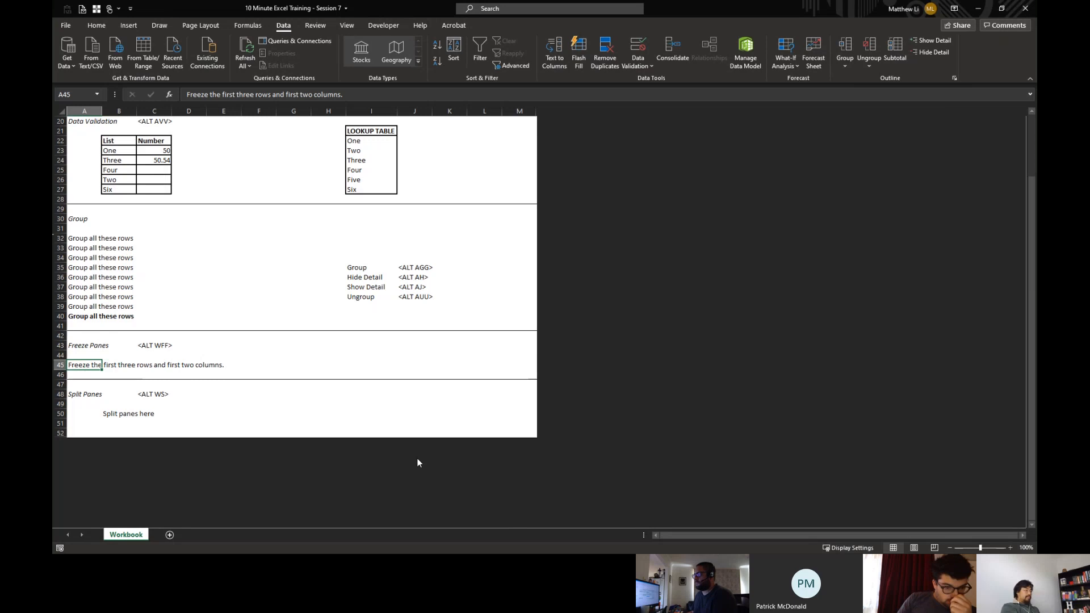
- Group the entire columns C to F
left_click(151, 246)
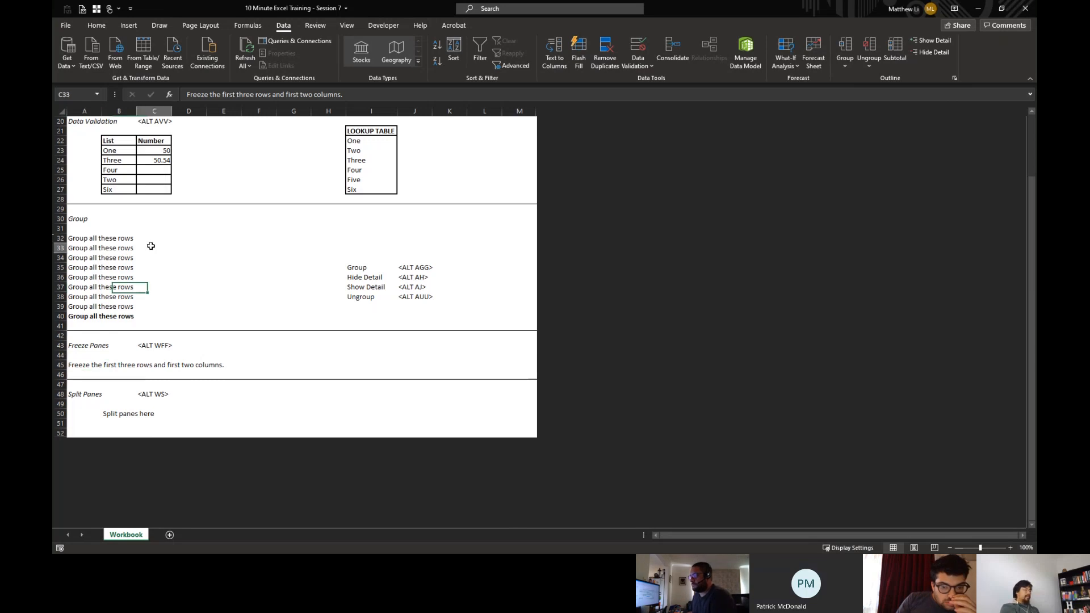
key("Left")
key("Left")
key("Up")
key("Right")
key("Right")
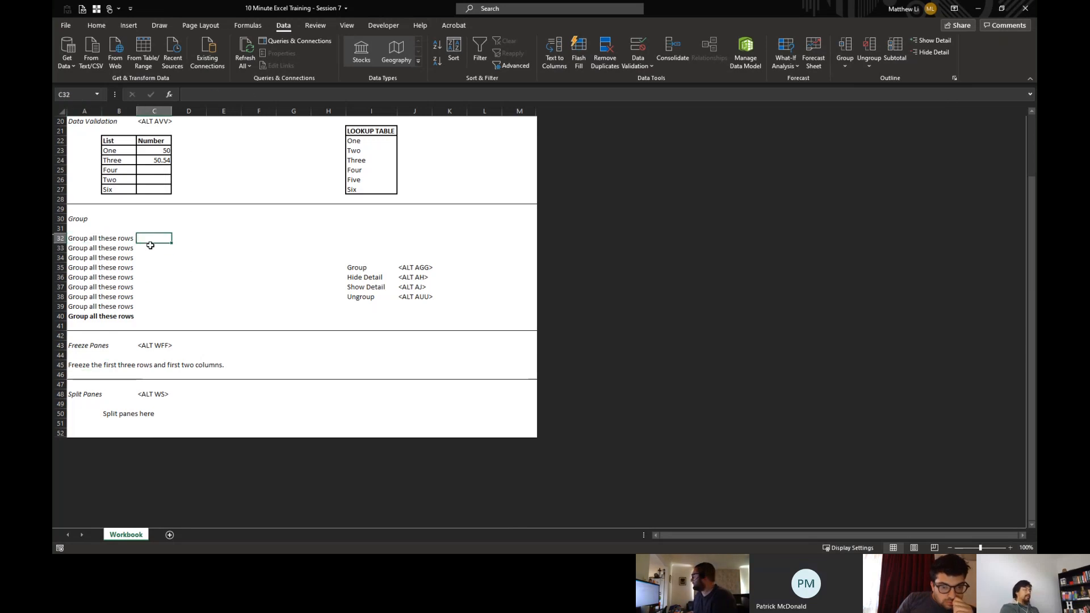
key("ctrl+space")
key("shift+Right")
key("shift+Right")
key("shift+Right")
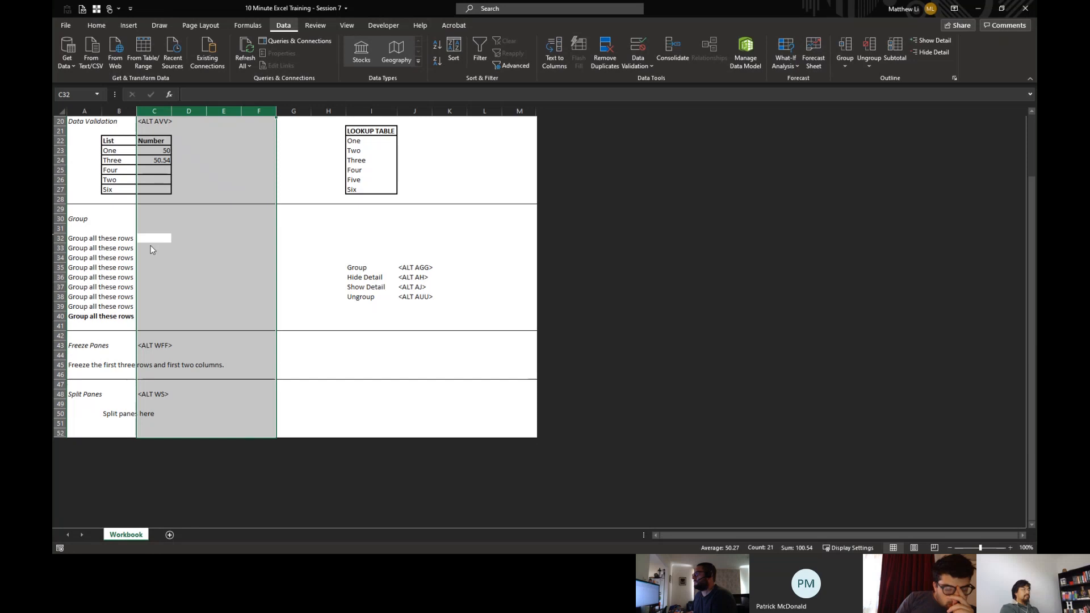
key("g")
key("g")
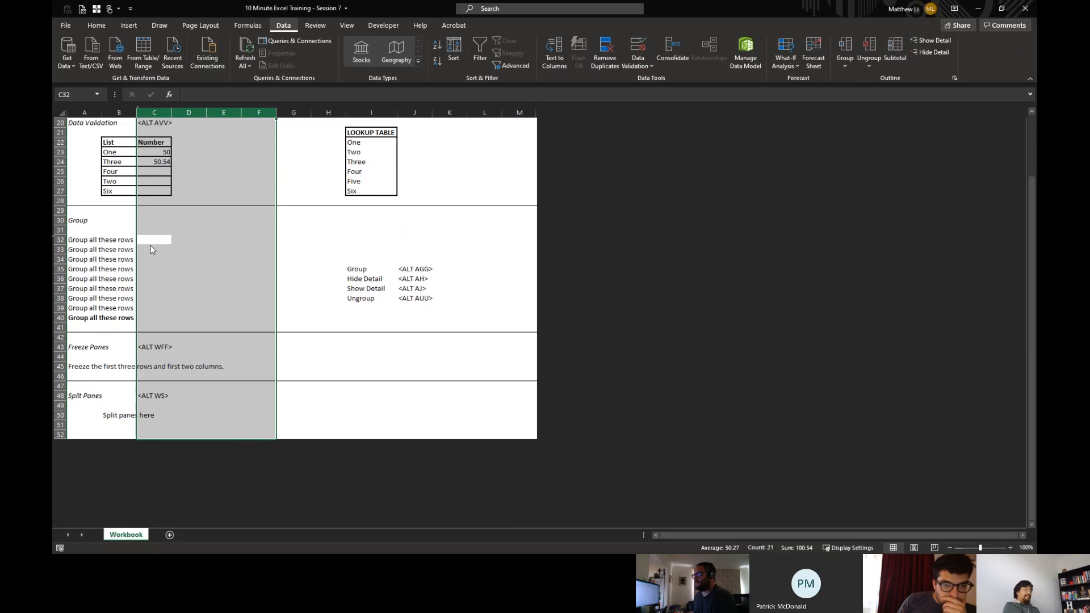
key("alt+a")
key("g")
key("g")
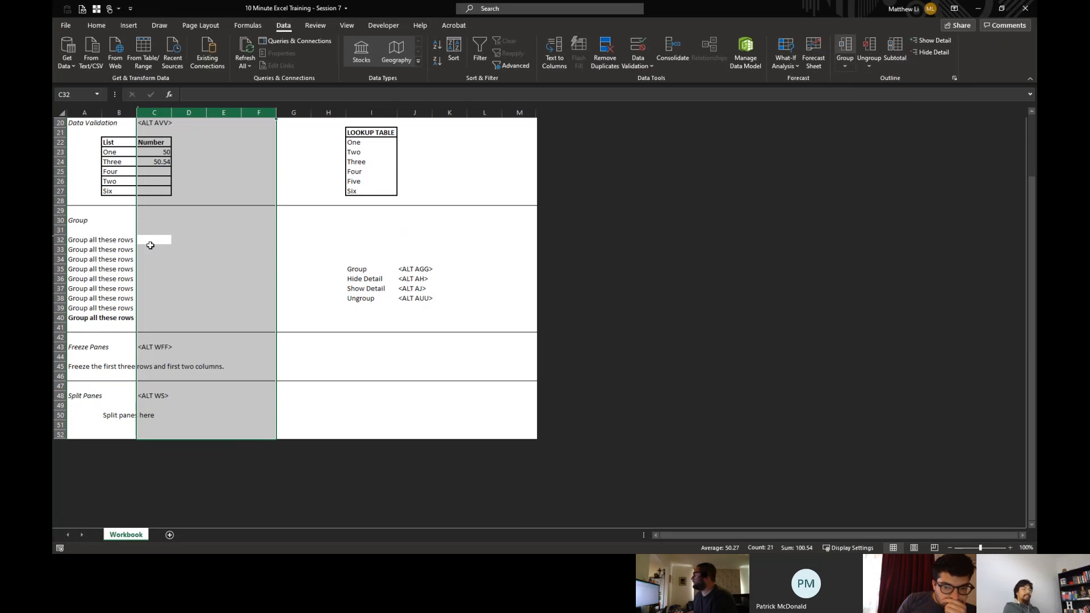
- Ungroup the entire columns C to F
key("alt+a")
key("u")
key("u")
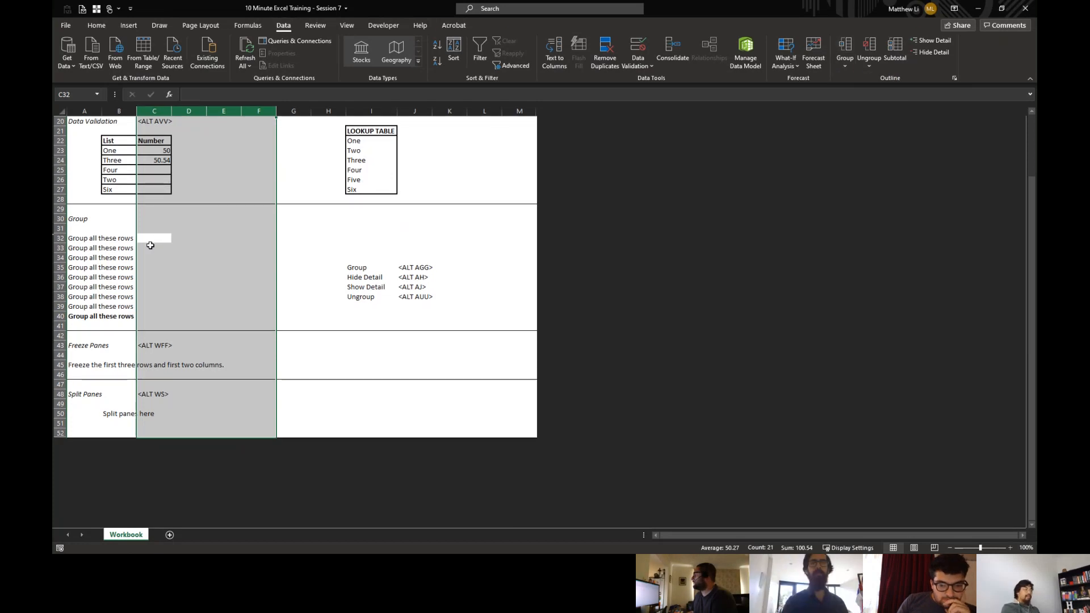
key("Left")
key("Left")
key("ctrl+Down")
key("ctrl+shift+Up")
key("shift+space")
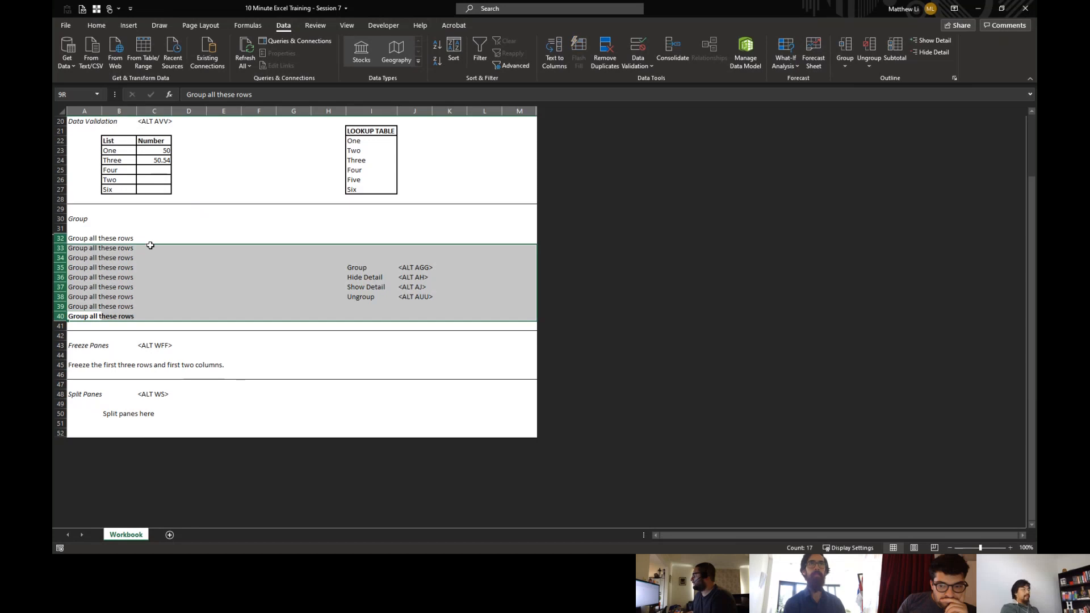
- Examine the Freeze Panes heading in A43, its shortcut note in C43 and the instruction beneath them
key("Down")
key("ctrl+Down")
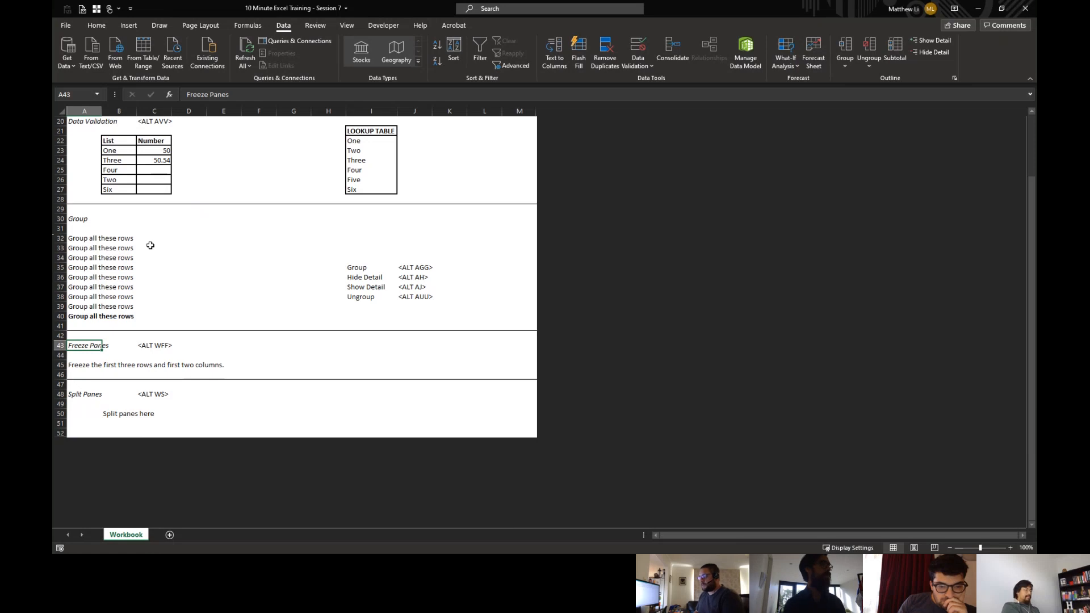
key("Right")
key("Right")
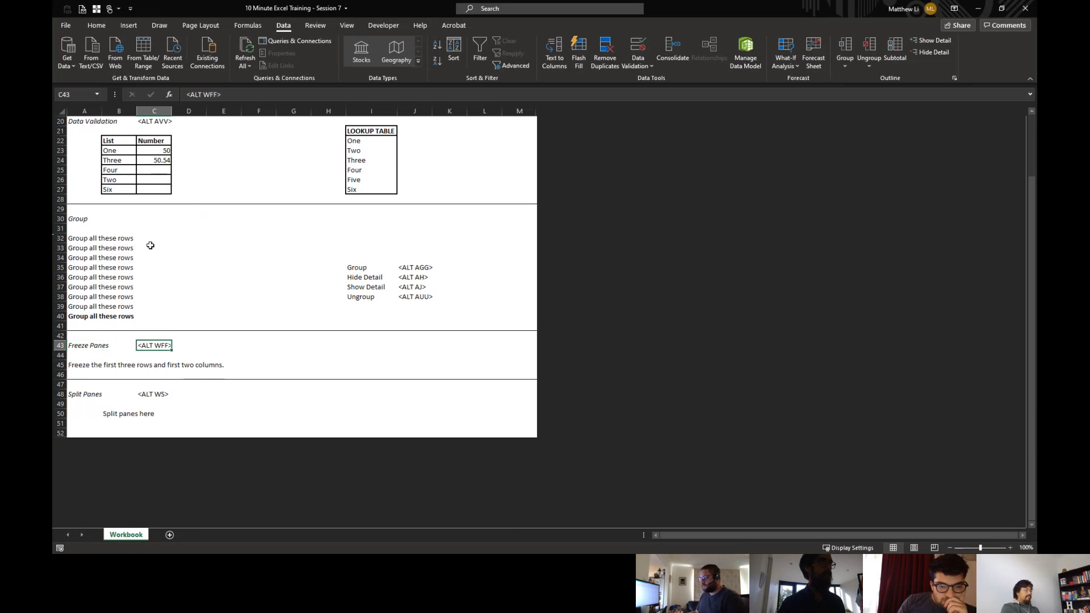
key("Left")
key("Right")
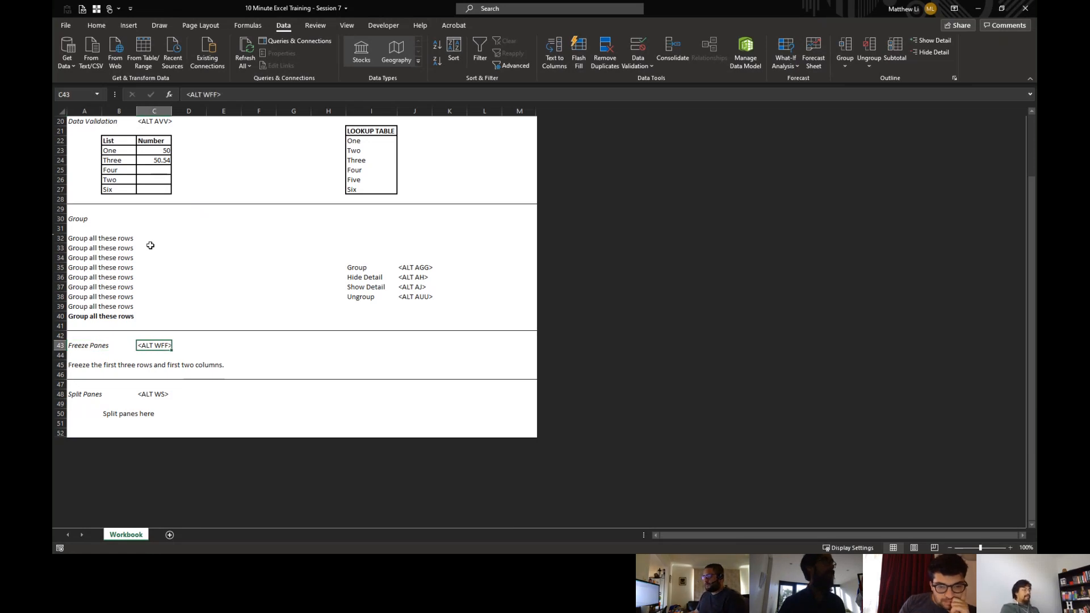
key("Down")
key("Down")
key("Left")
key("Up")
key("Right")
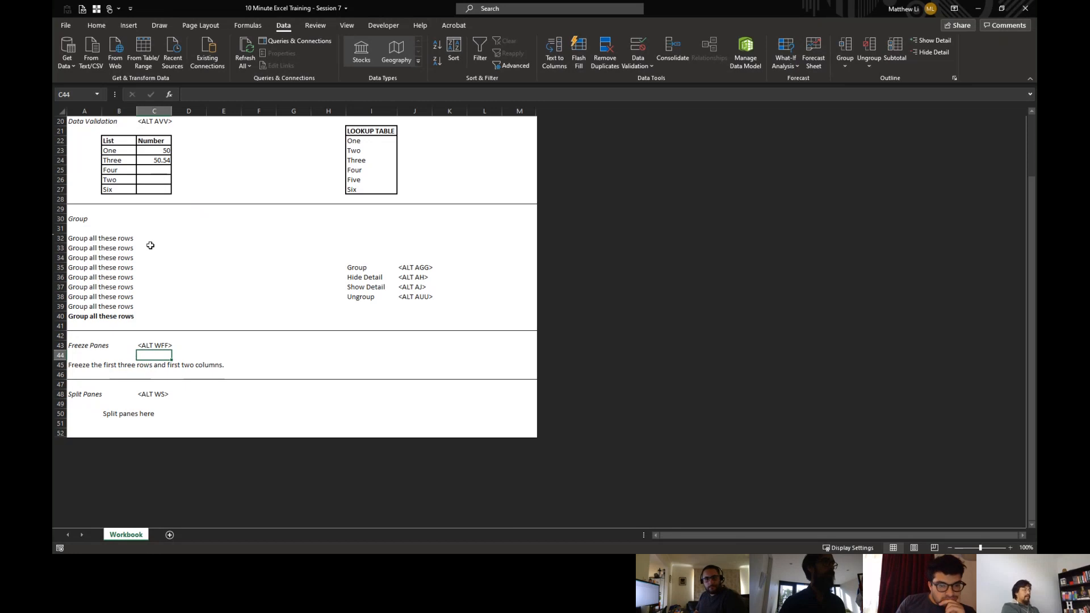
- Highlight the areas named in the freeze exercise: entire rows 1 to 3 and entire columns A and B
key("Page_Up")
key("shift+space")
key("shift+Up")
key("shift+Up")
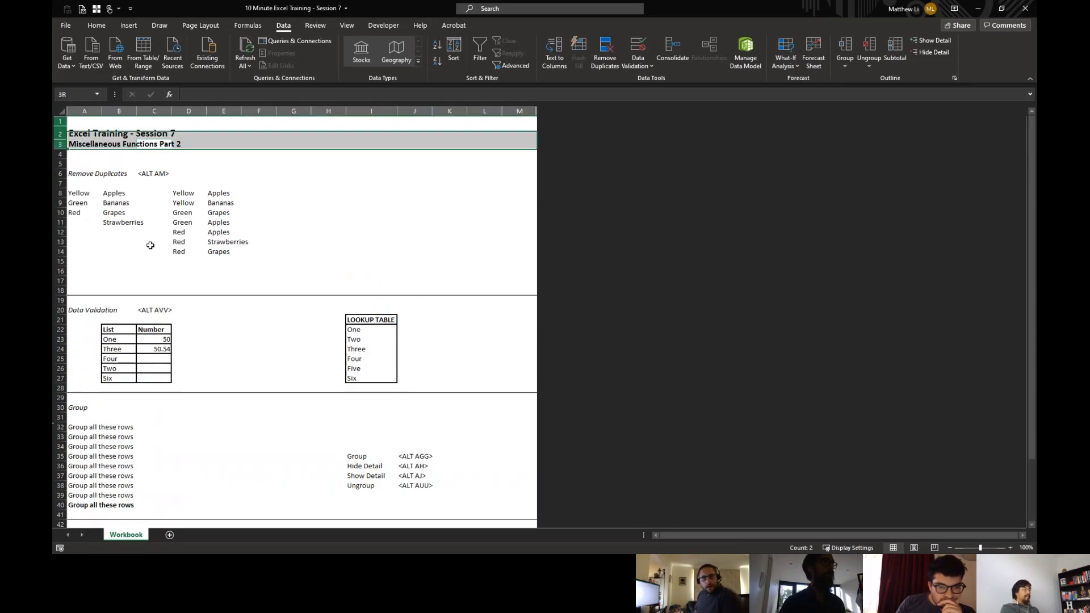
key("shift+Up")
key("Home")
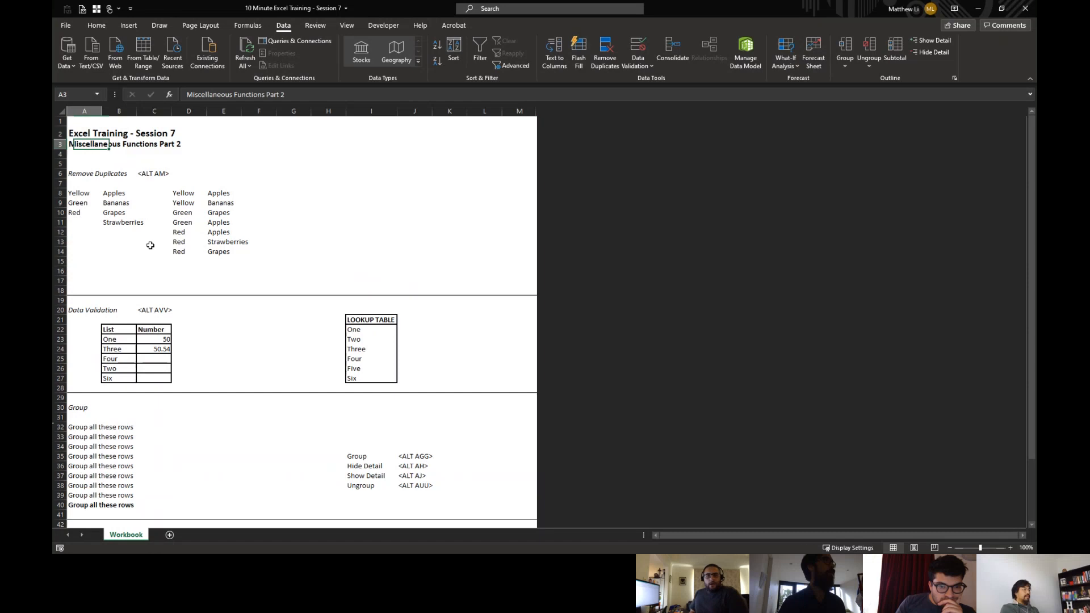
key("ctrl+space")
key("shift+Right")
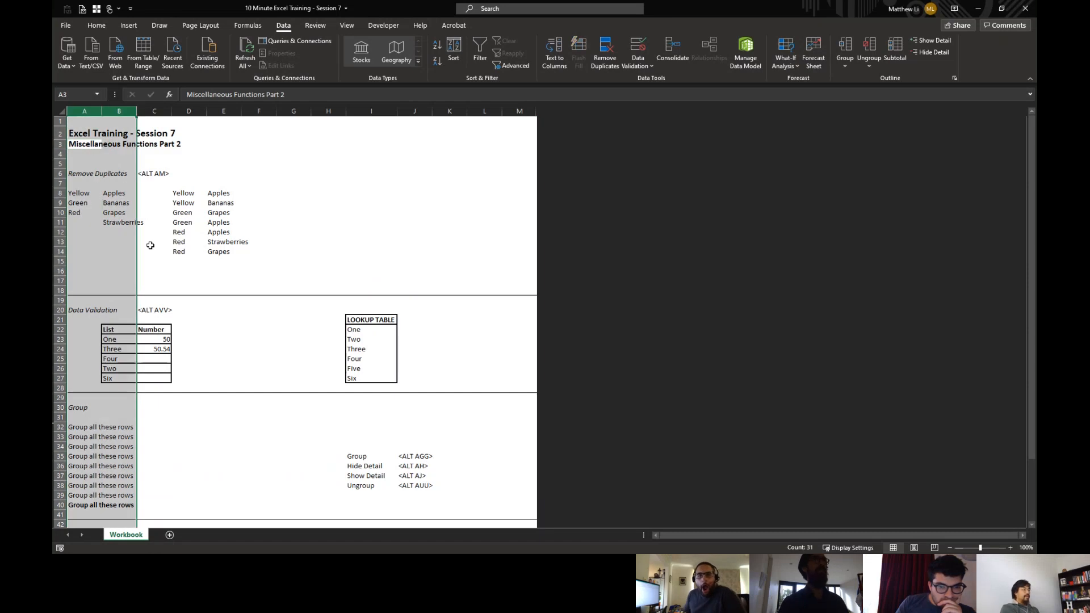
- Freeze the first three rows and first two columns by applying Freeze Panes from cell C4
key("Right")
key("Right")
key("Down")
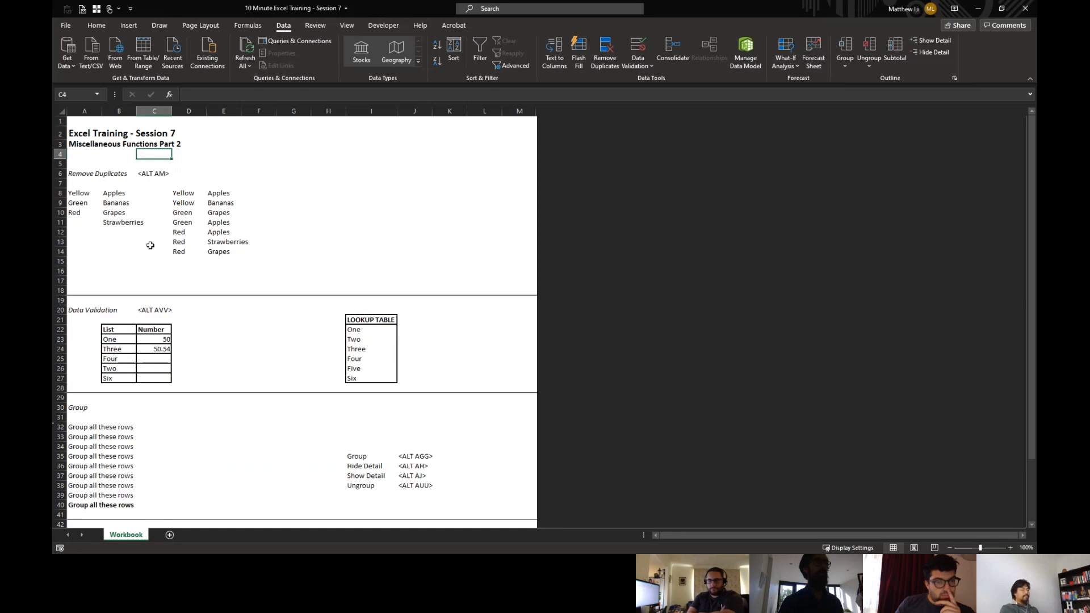
key("alt")
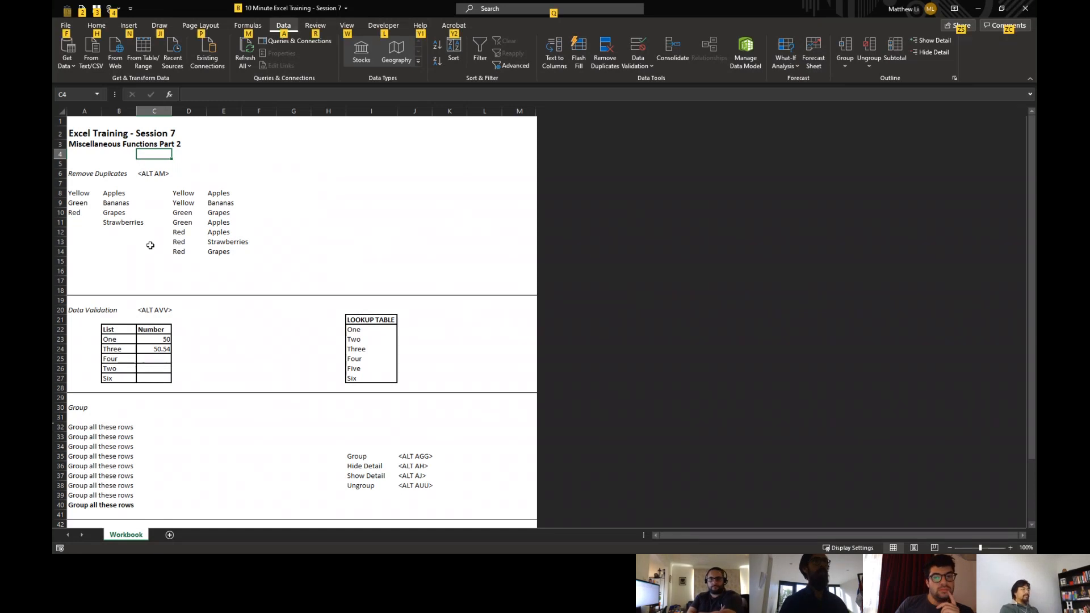
key("w")
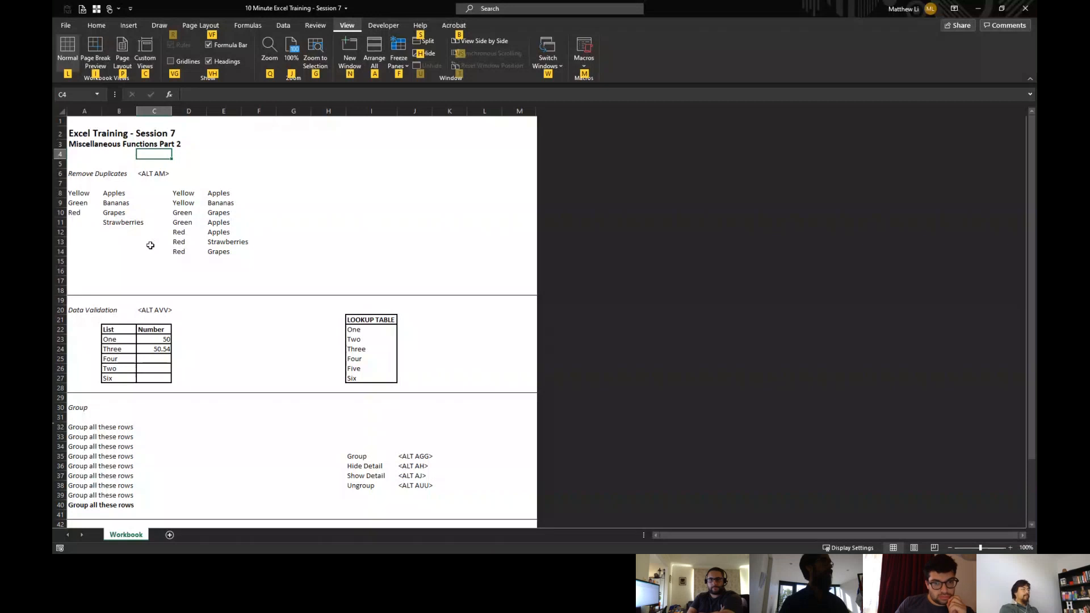
key("f")
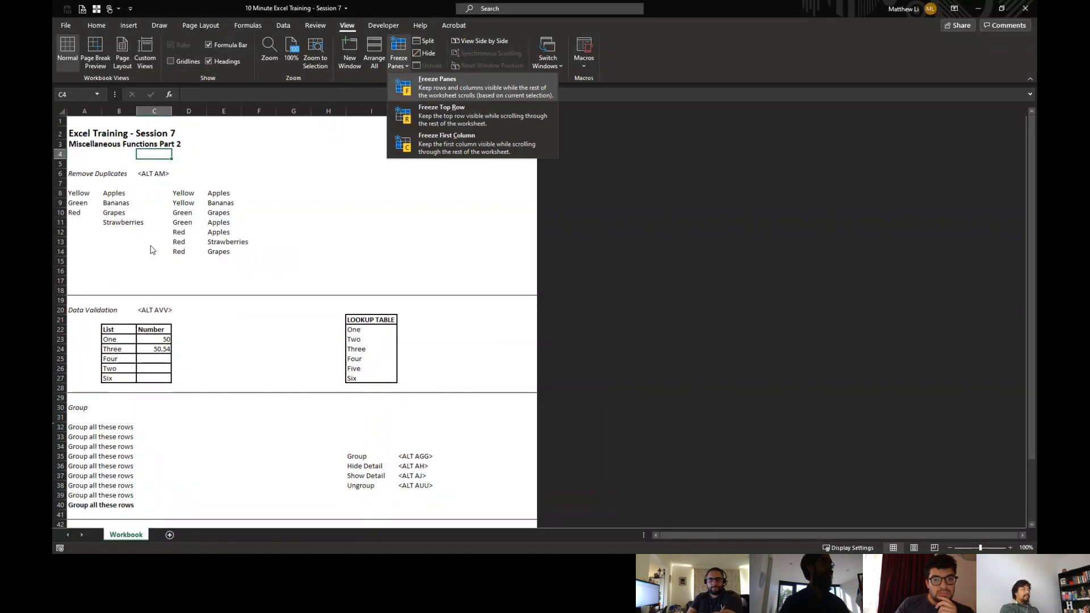
key("f")
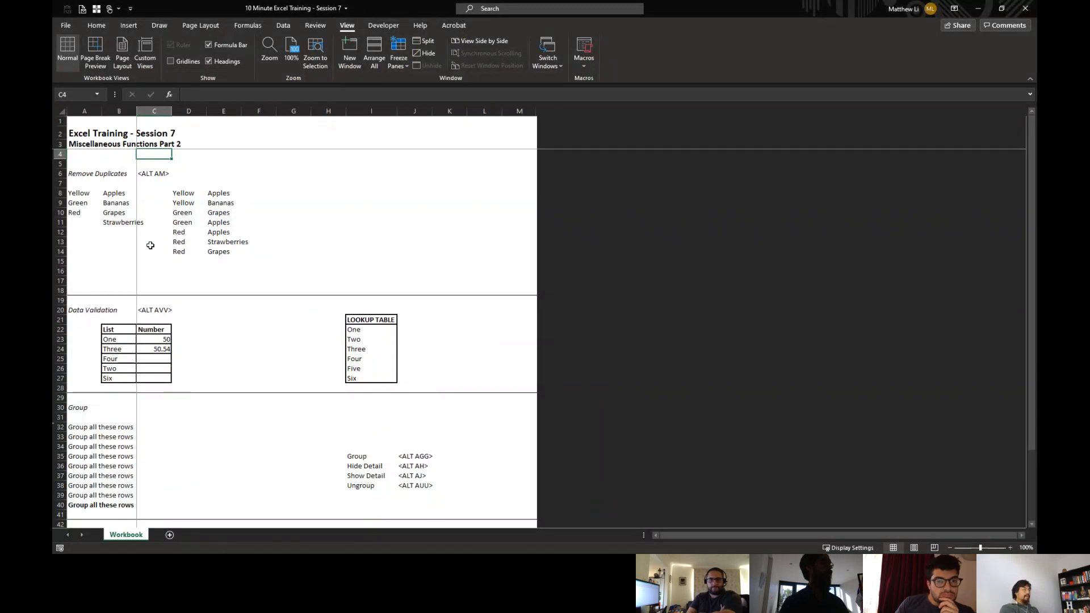
- Inspect the frozen area by highlighting entire rows 1 to 6 and moving along row 1 between columns A and C
key("Up")
key("Up")
key("Up")
key("shift+space")
key("shift+Down")
key("shift+Down")
key("shift+Down")
key("shift+Down")
key("shift+Down")
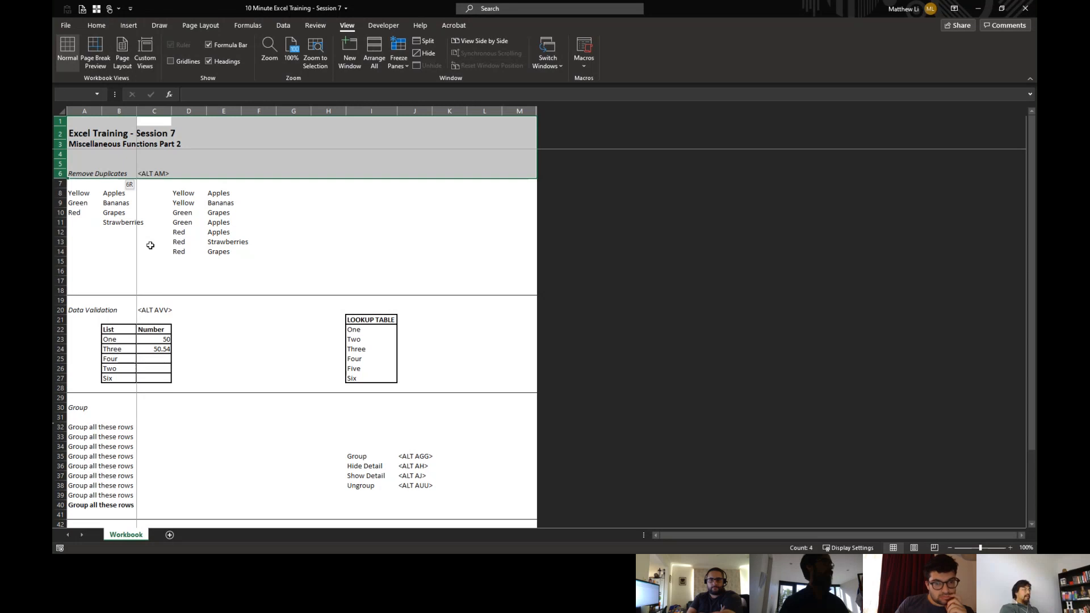
key("Up")
key("Left")
key("Left")
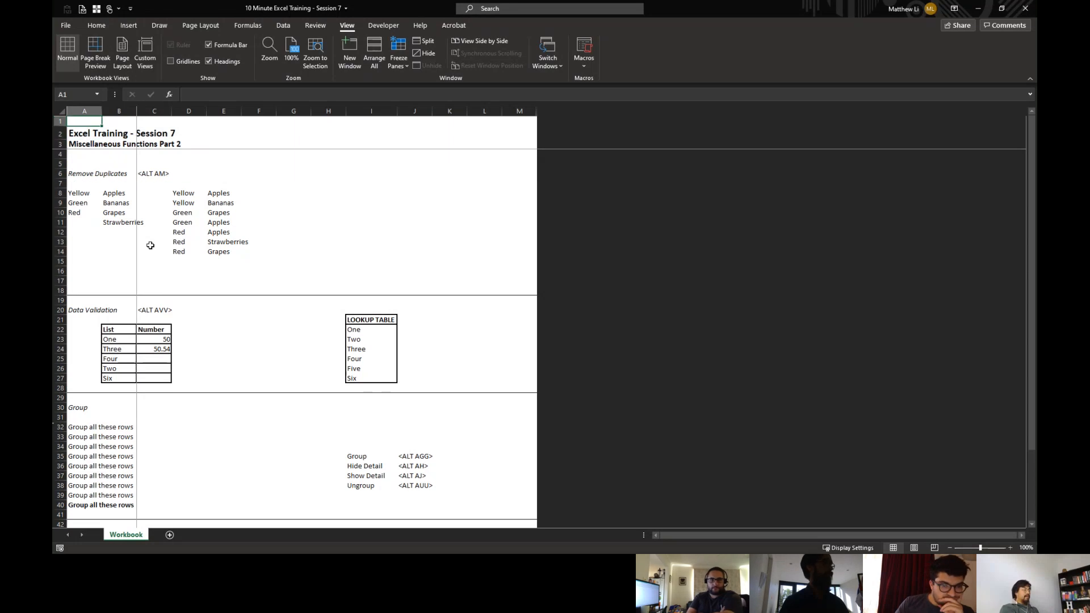
key("Right")
key("Right")
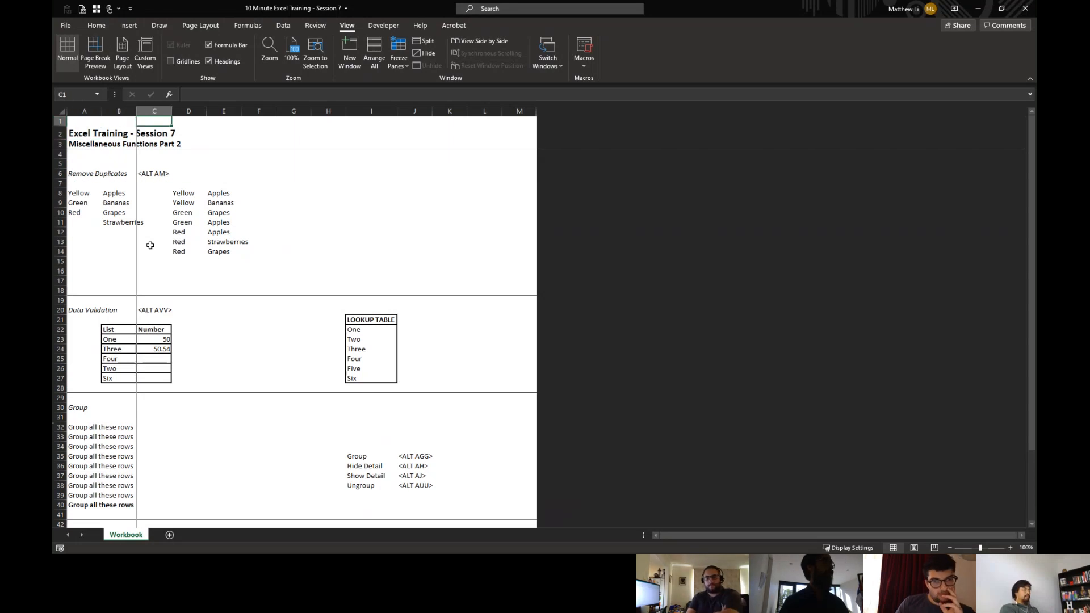
- Check the frozen header rows by moving down column C to row 42 and back through the sections above
key("Page_Down")
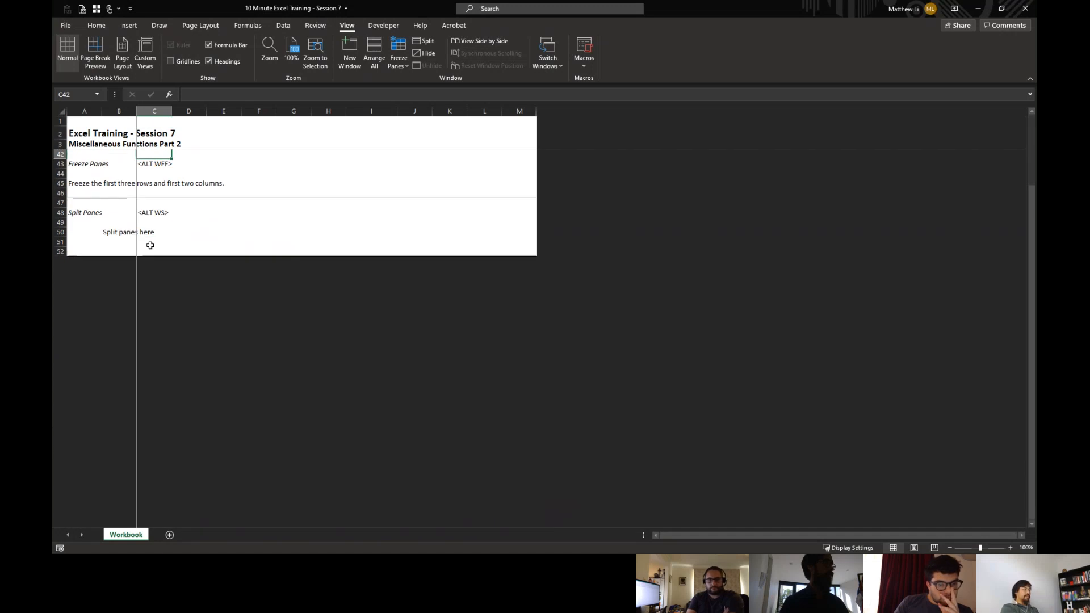
key("Up")
key("Up")
key("Up")
key("Up")
key("Up")
key("Up")
key("Up")
key("Up")
key("Up")
key("Up")
key("Up")
key("Up")
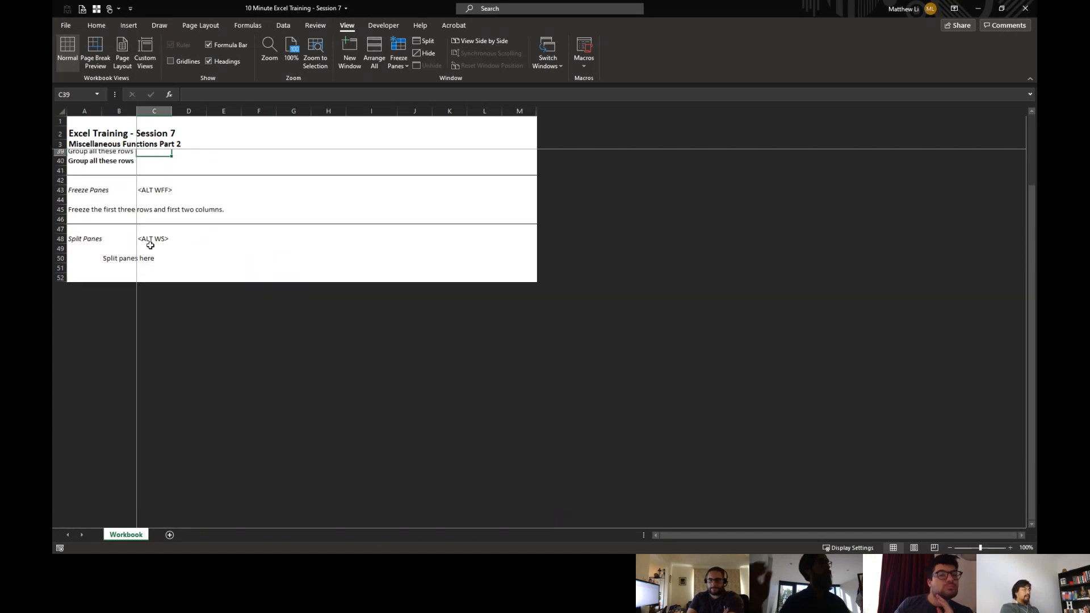
key("Up")
key("Up")
key("Up")
key("Up")
key("Up")
key("Up")
key("Up")
key("Up")
key("Up")
key("Up")
key("Up")
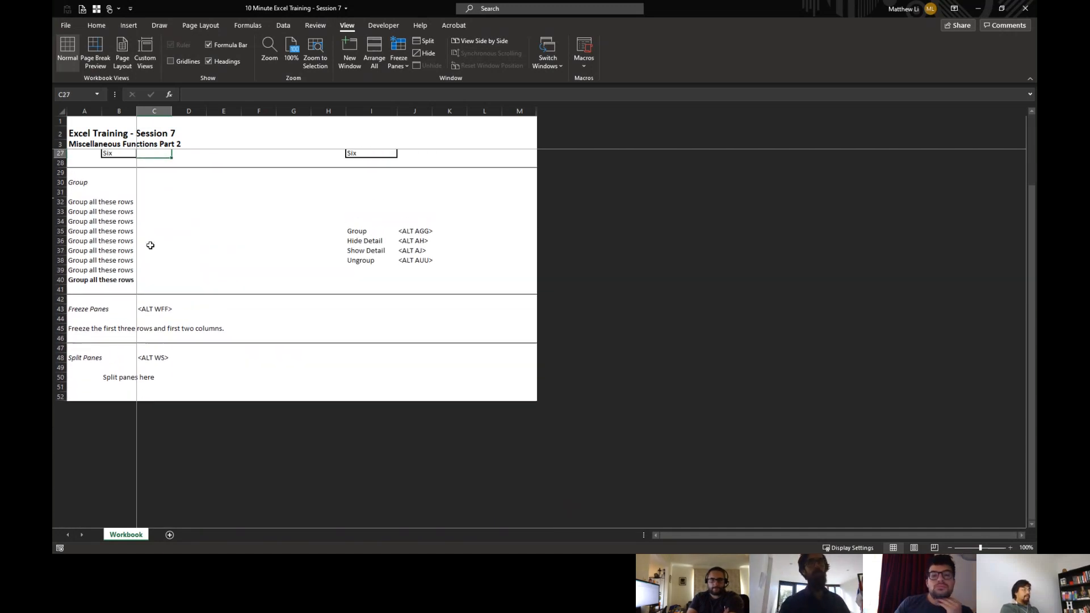
key("Up")
key("Up")
key("Up")
key("Up")
key("Up")
key("Up")
key("Up")
key("Up")
key("Up")
key("Up")
key("Up")
key("Up")
key("Up")
key("Up")
key("Up")
key("Up")
key("Up")
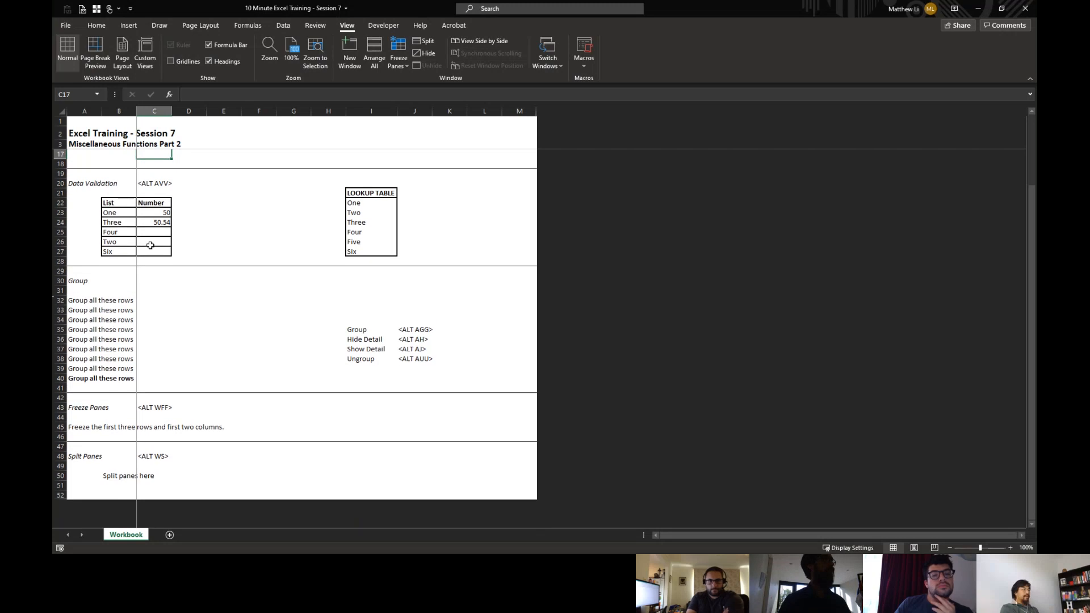
key("Down")
key("Down")
key("Down")
key("Down")
key("Down")
key("Down")
key("Down")
key("Down")
key("Down")
key("Down")
key("Down")
key("Down")
key("Down")
key("Down")
key("Down")
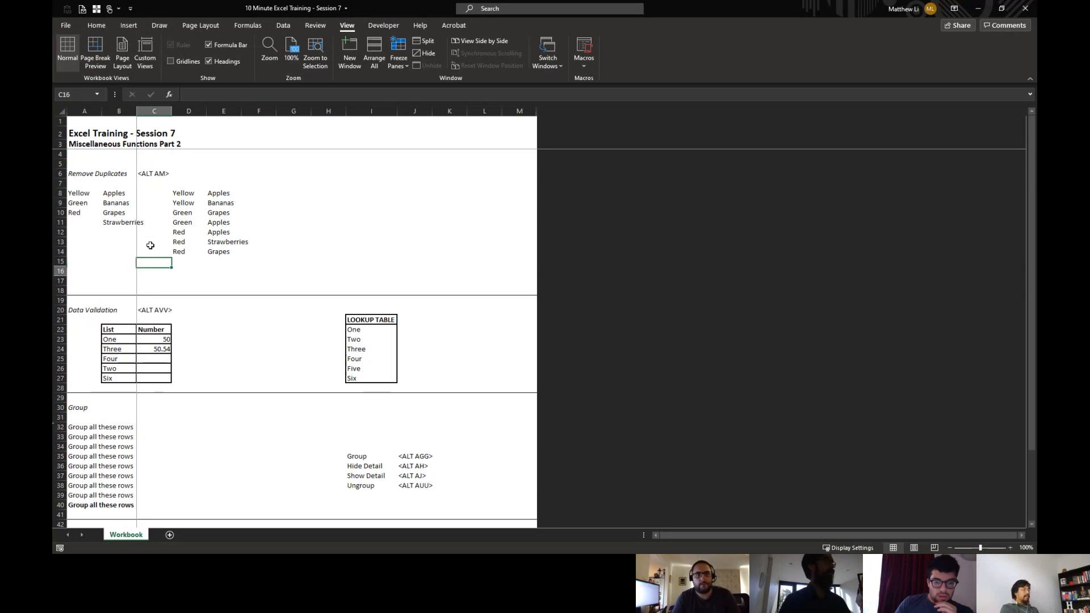
- Check the frozen columns by moving across the sheet to column M and back to column B
key("Right")
key("Right")
key("Right")
key("Right")
key("Right")
key("Right")
key("Right")
key("Right")
key("Right")
key("Right")
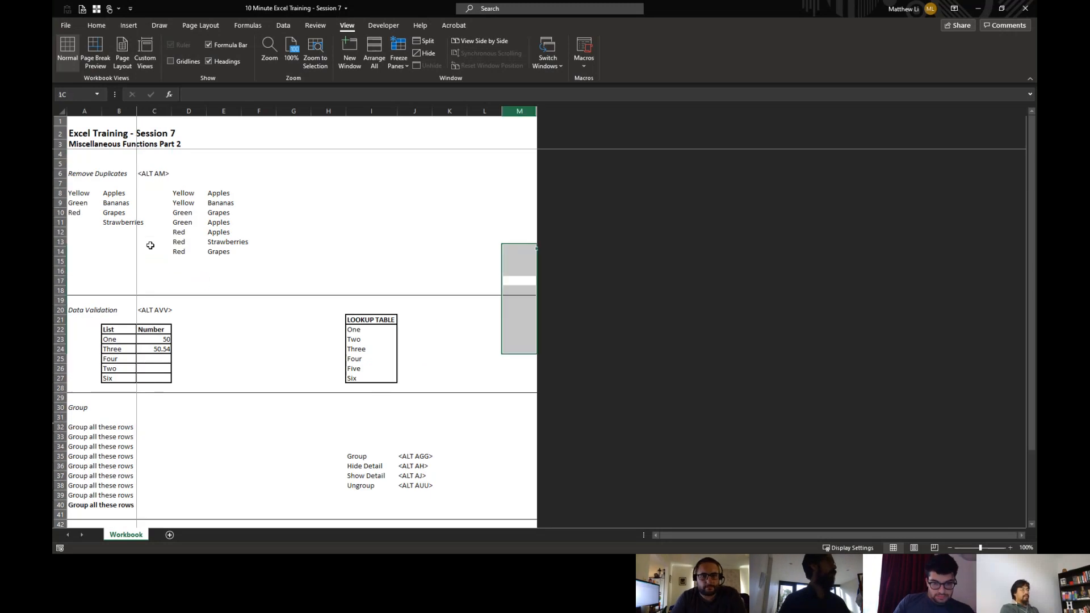
key("Left")
key("Left")
key("Left")
key("Left")
key("Left")
key("Left")
key("Left")
key("Left")
key("Left")
key("Left")
key("Left")
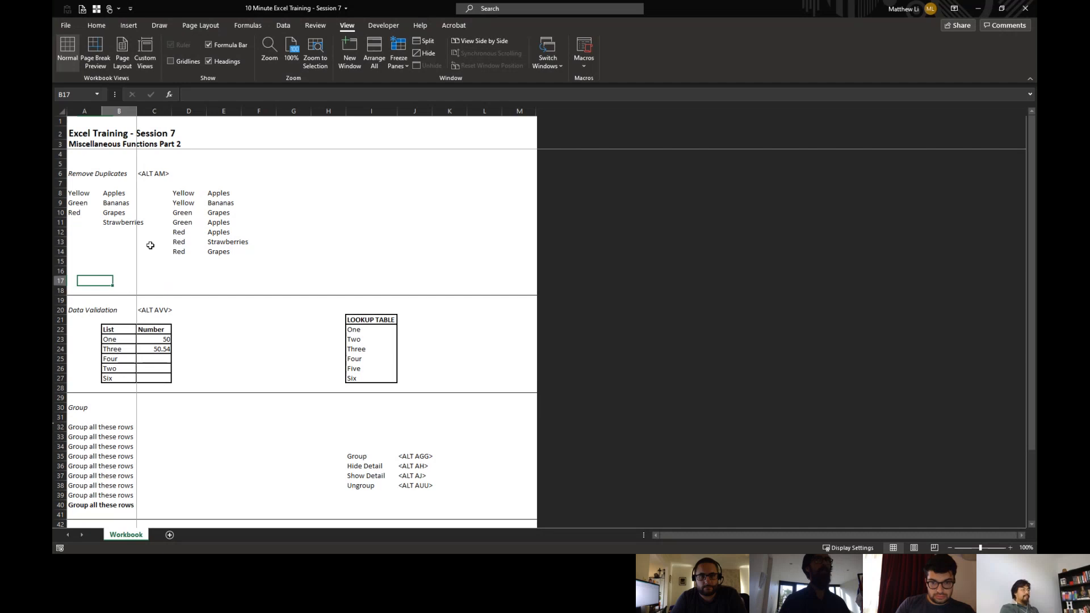
- Move down to cell C50 and across row 50 to column M to check the frozen panes
key("Page_Down")
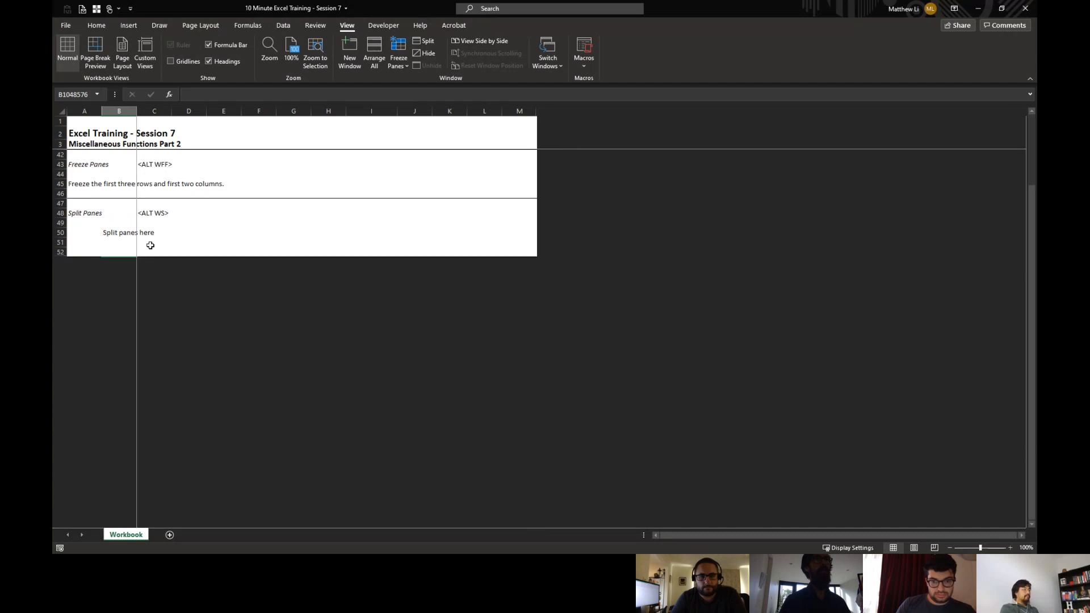
key("ctrl+Up")
key("Right")
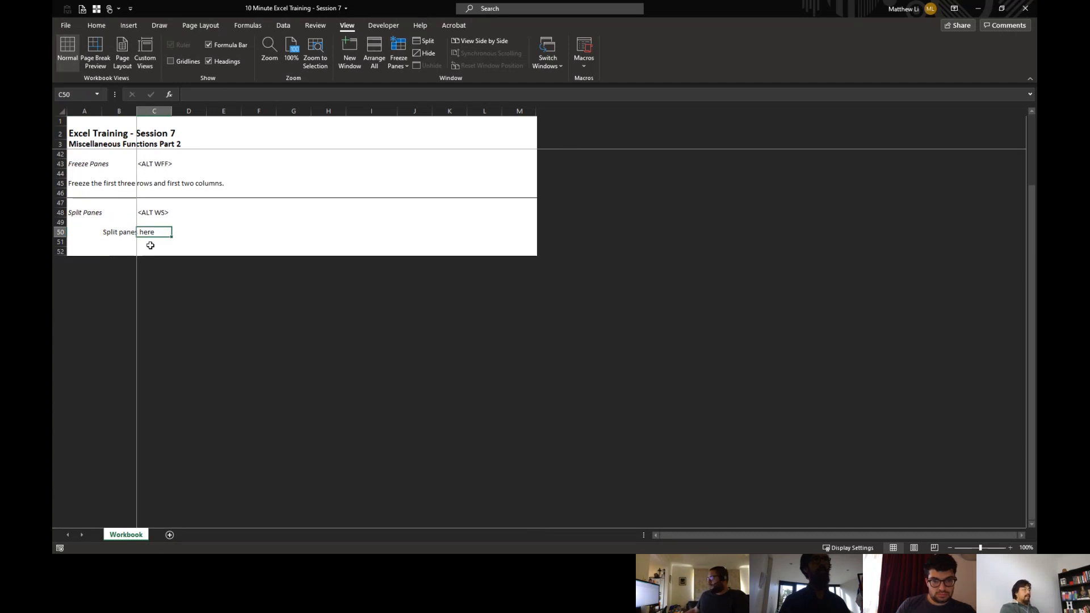
key("ctrl+Right")
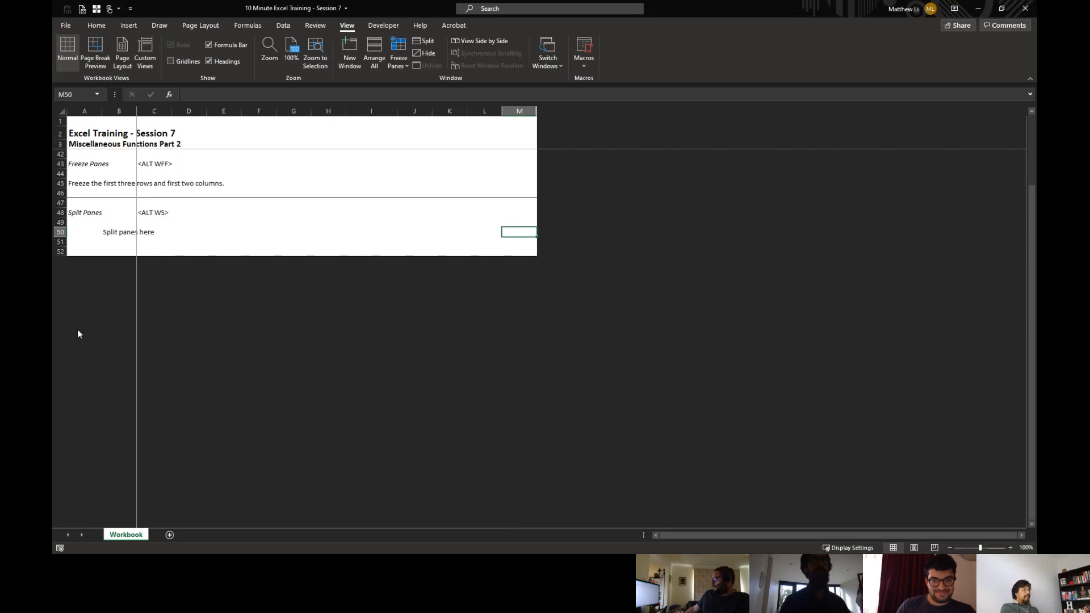
- Scroll the sheet sideways through the later columns and back to examine the frozen first two columns
left_click(1022, 535)
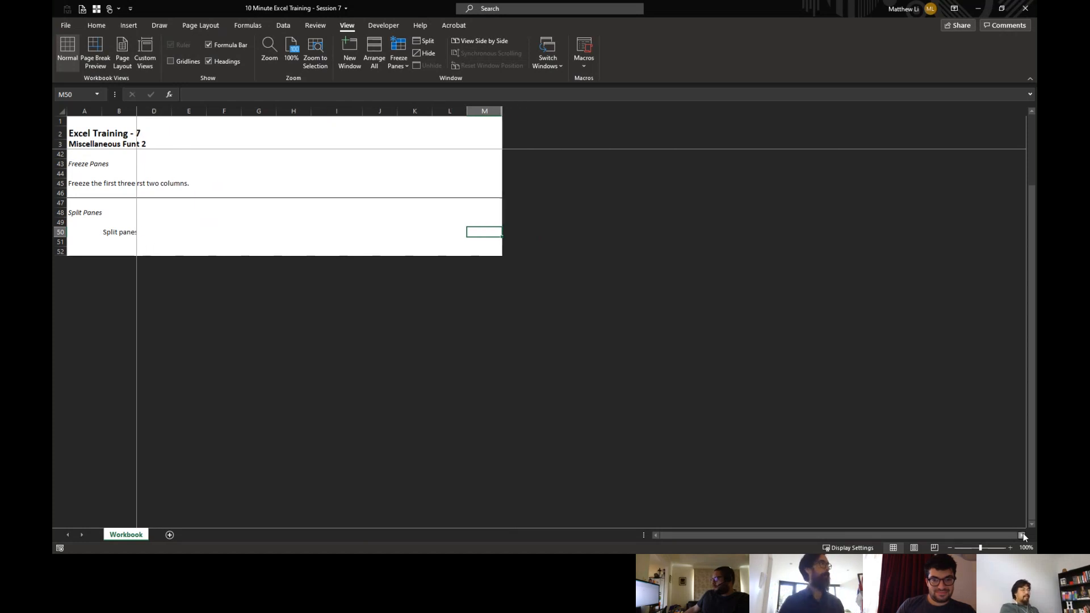
left_click(1023, 535)
left_click(1022, 535)
left_click(1023, 536)
left_click(1023, 536)
left_click(1023, 536)
left_click(1023, 536)
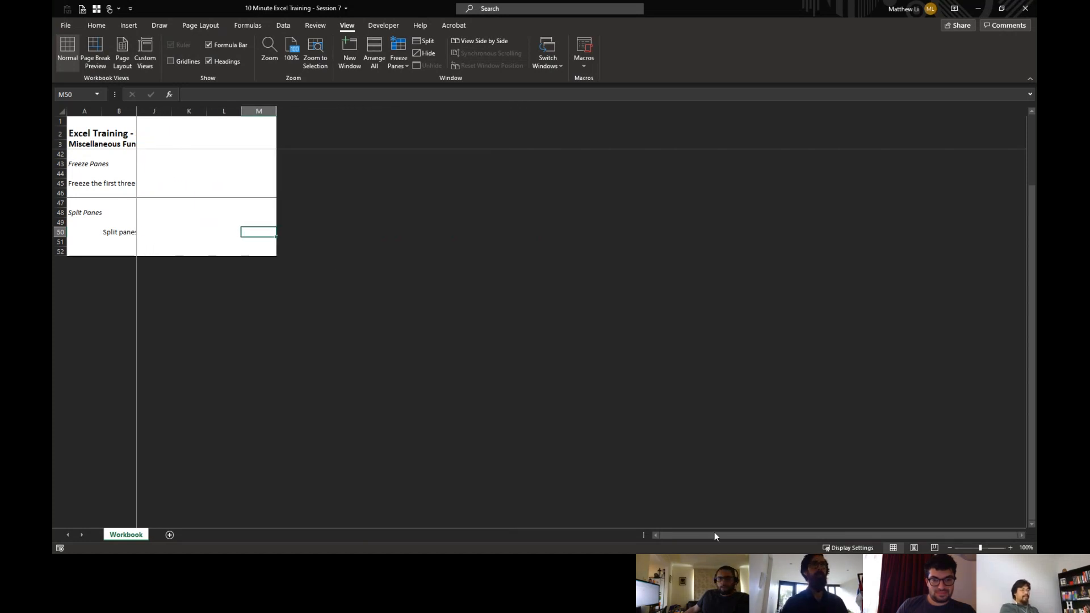
left_click(657, 534)
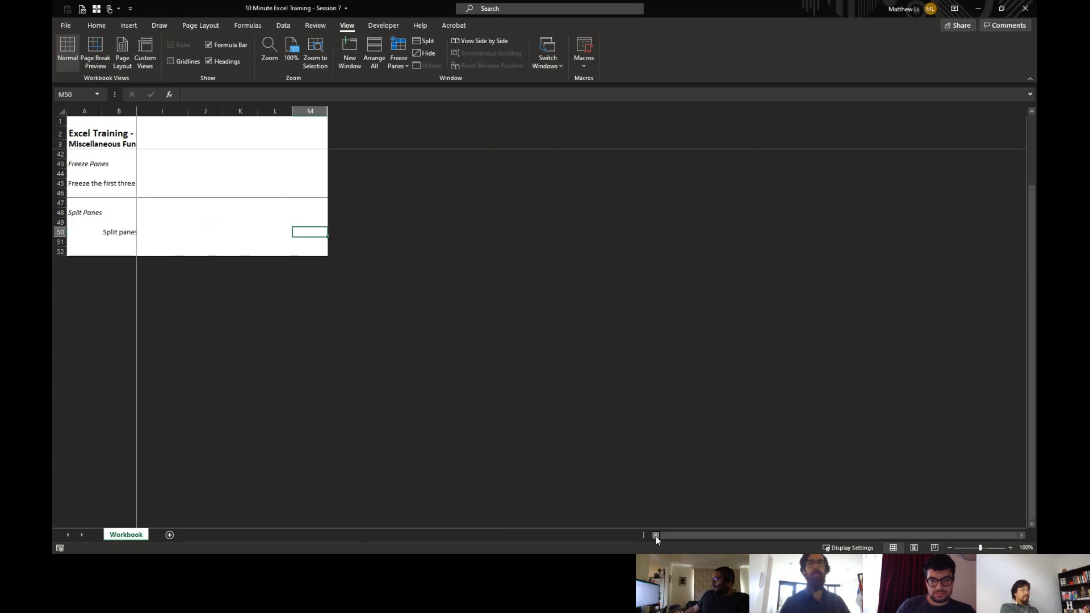
left_click(656, 536)
left_click(656, 536)
left_click(656, 536)
left_click(656, 536)
left_click(656, 536)
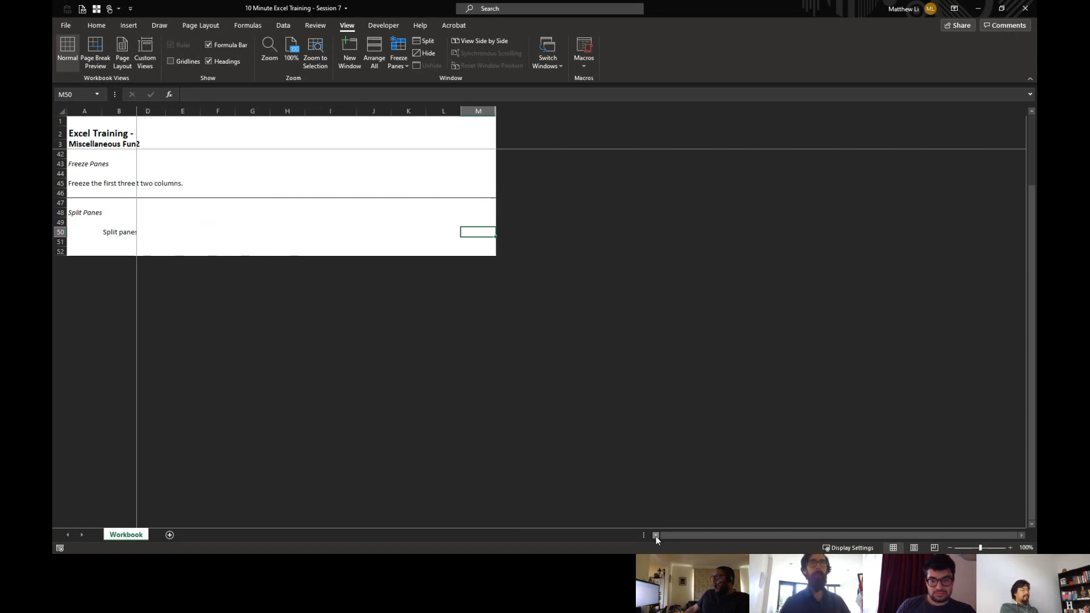
left_click(656, 536)
- Unfreeze the panes so all rows and columns scroll again
left_click(143, 221)
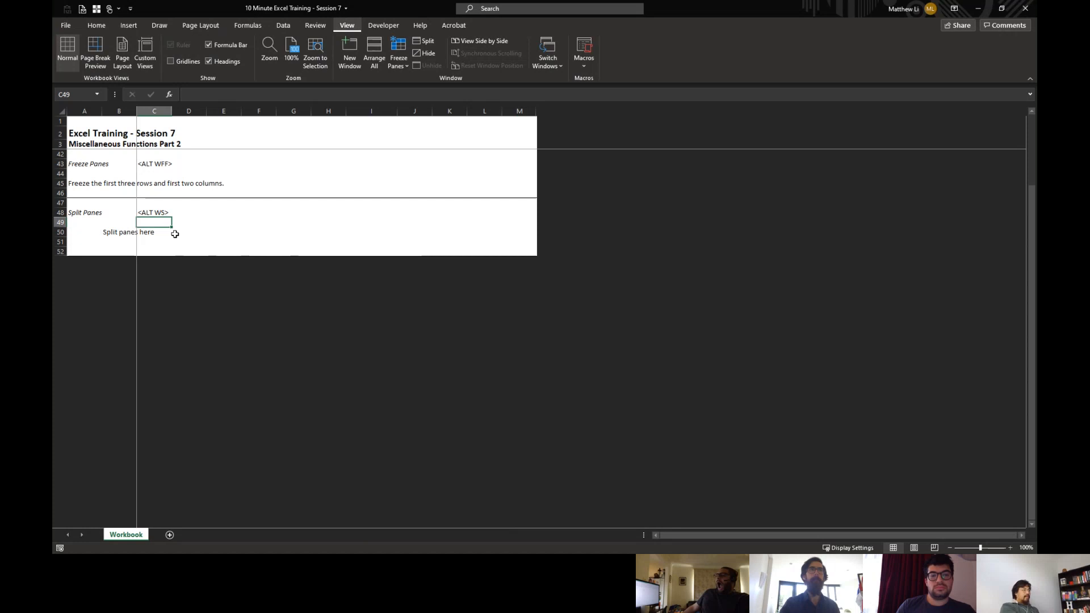
key("alt+w")
key("f")
key("f")
- Split the worksheet into four panes at cell B50, which contains "Split panes here"
key("Left")
key("Left")
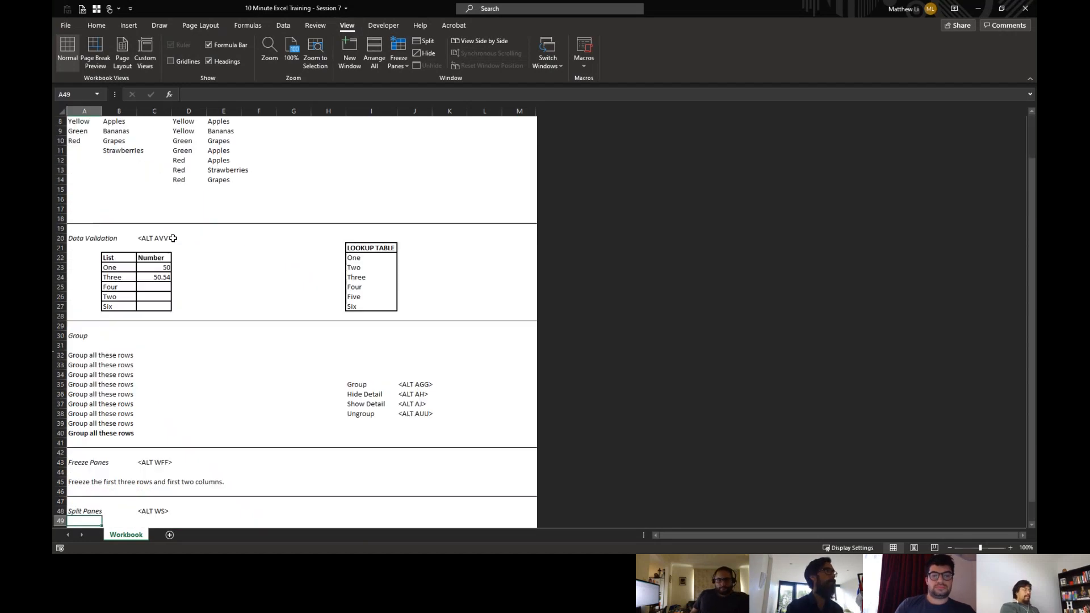
key("Down")
key("Down")
key("Down")
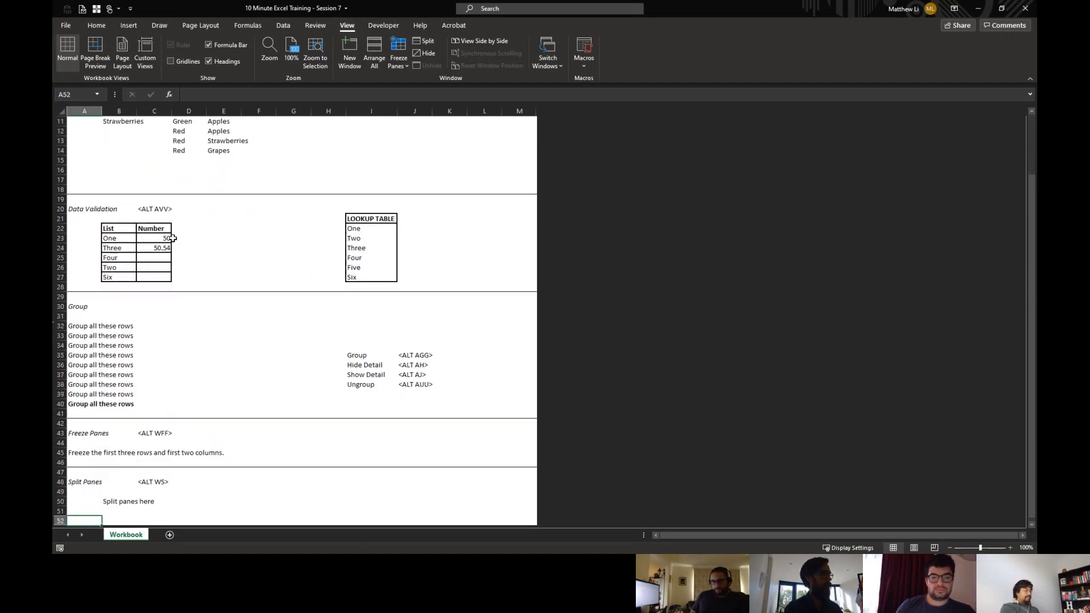
key("Up")
key("Up")
key("Up")
key("Up")
key("Right")
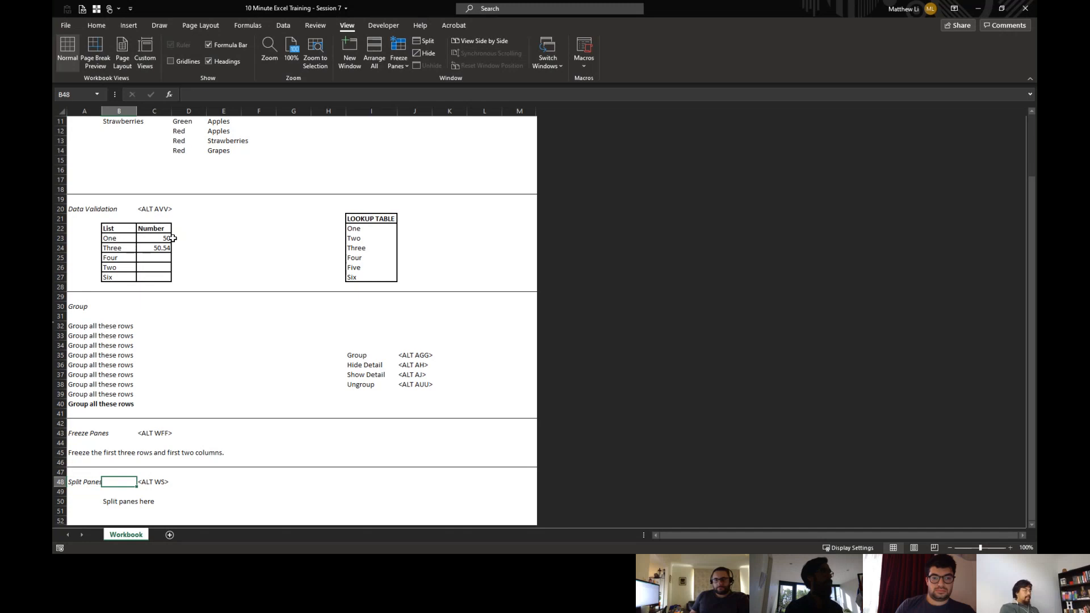
key("Down")
key("Down")
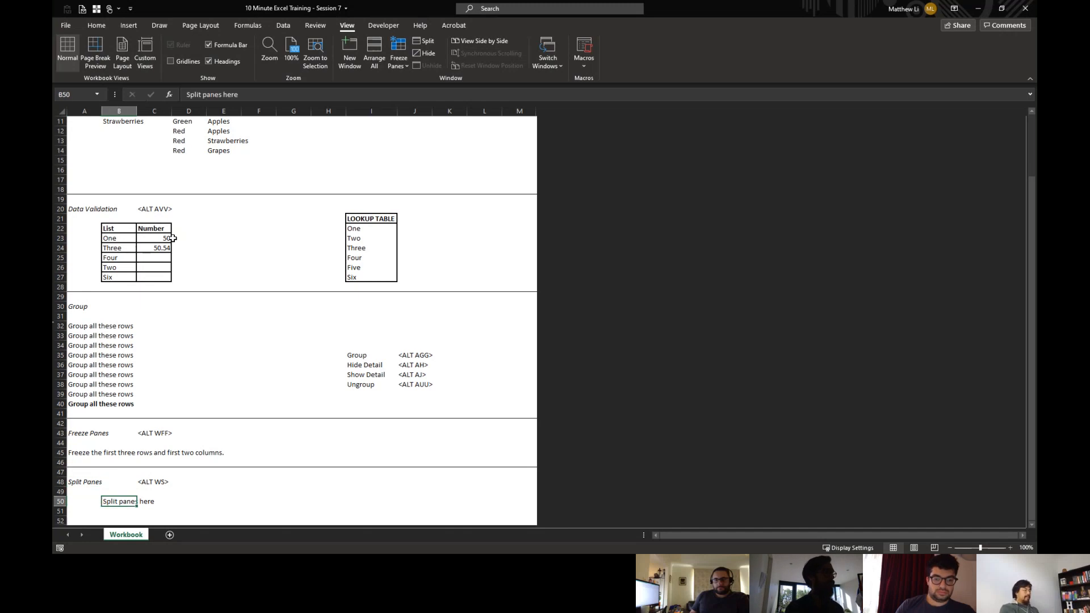
scroll(227, 312, "down", 4)
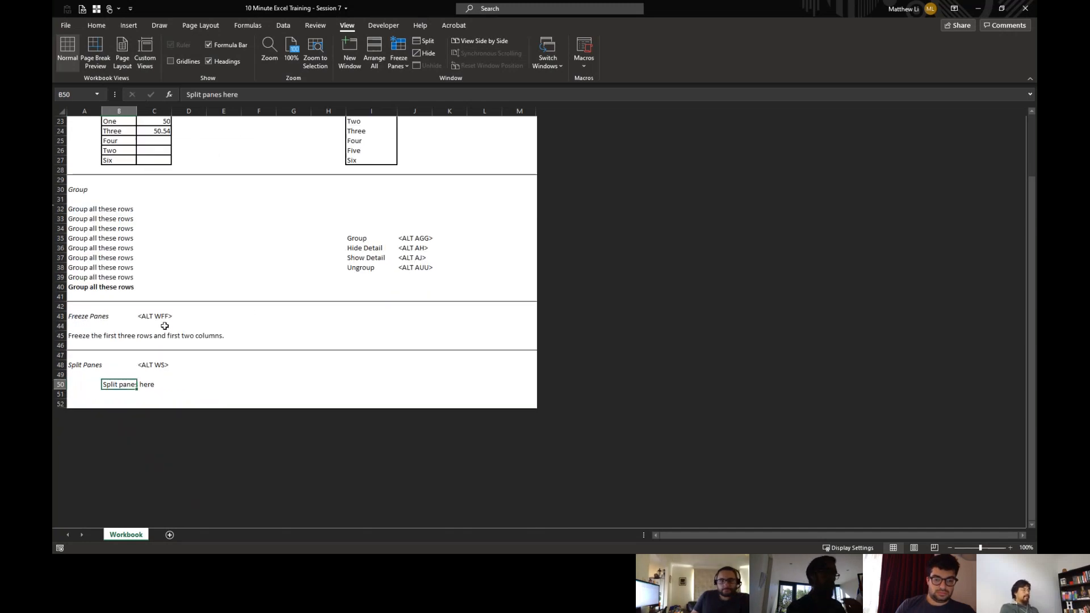
scroll(165, 326, "down", 2)
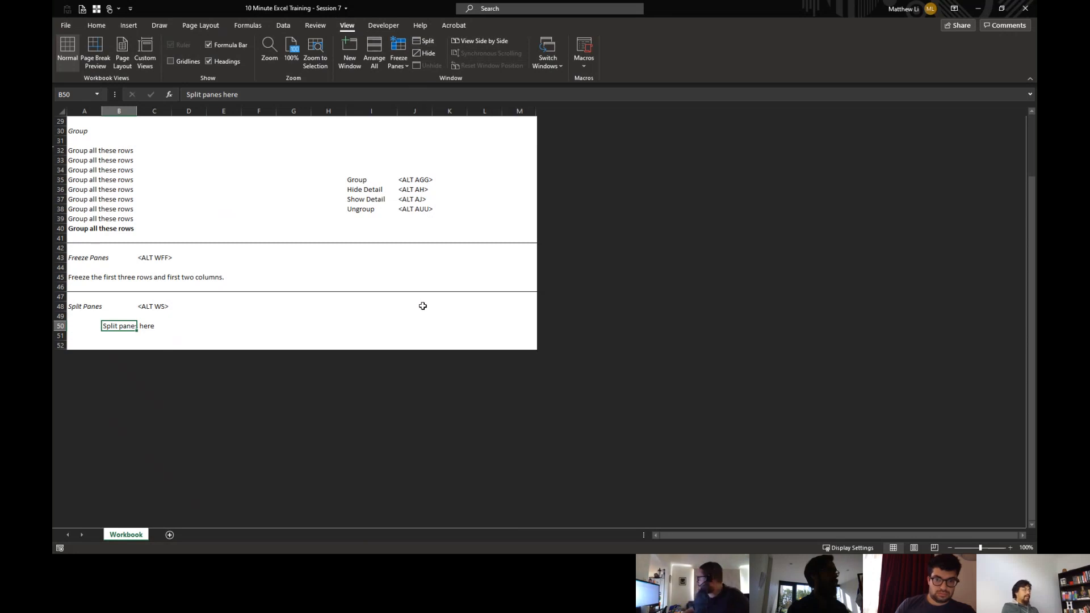
key("alt")
key("w")
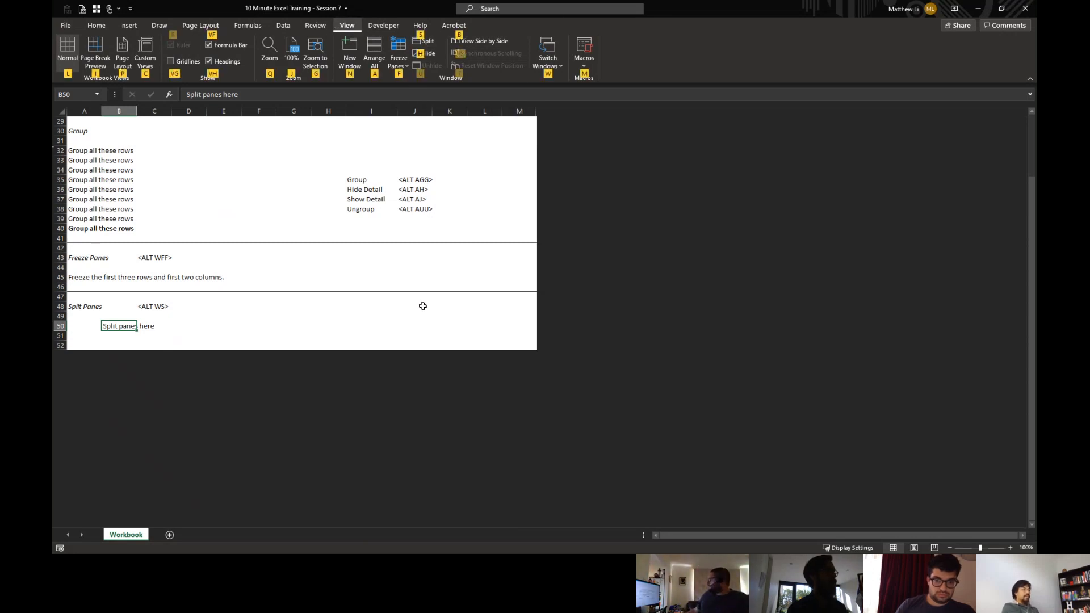
key("s")
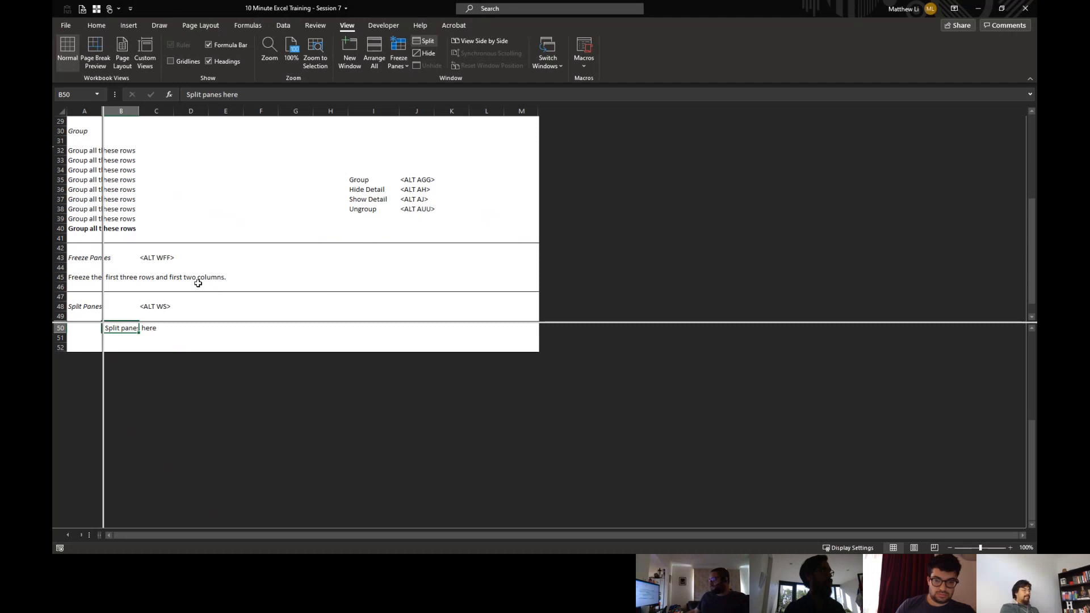
- Scroll the lower panes up to row 11 and move the vertical split to the right edge of column G
scroll(198, 281, "up", 7)
scroll(91, 350, "down", 2)
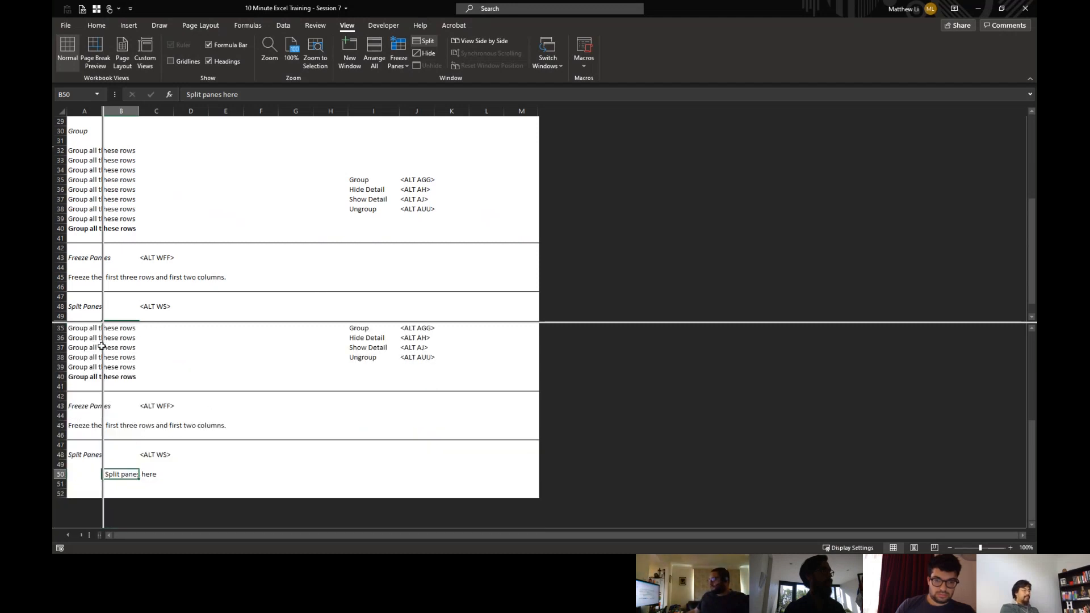
left_click_drag(103, 345, 225, 346)
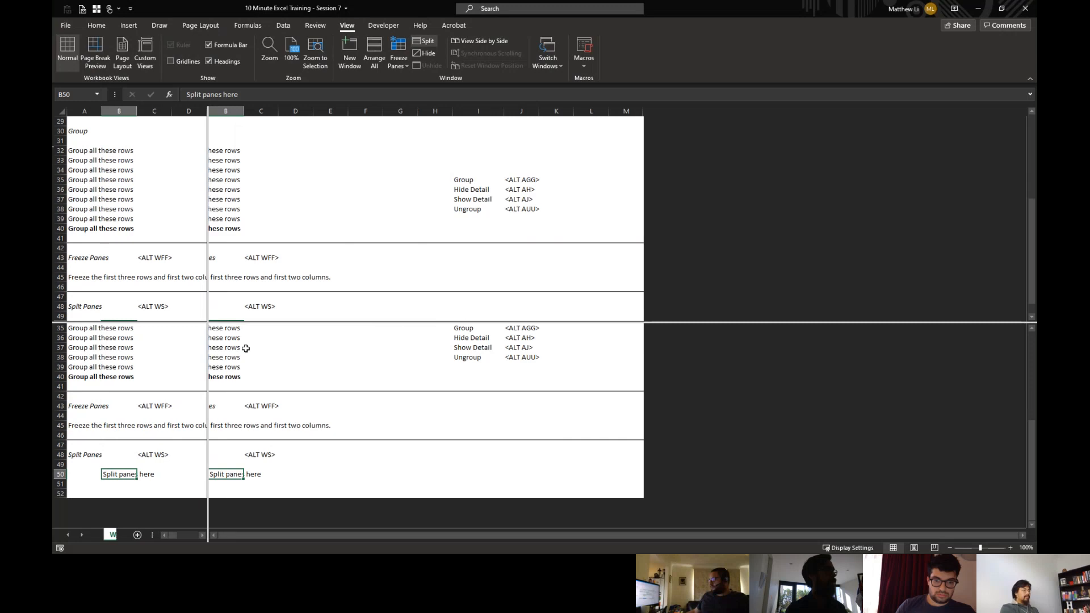
scroll(198, 193, "up", 8)
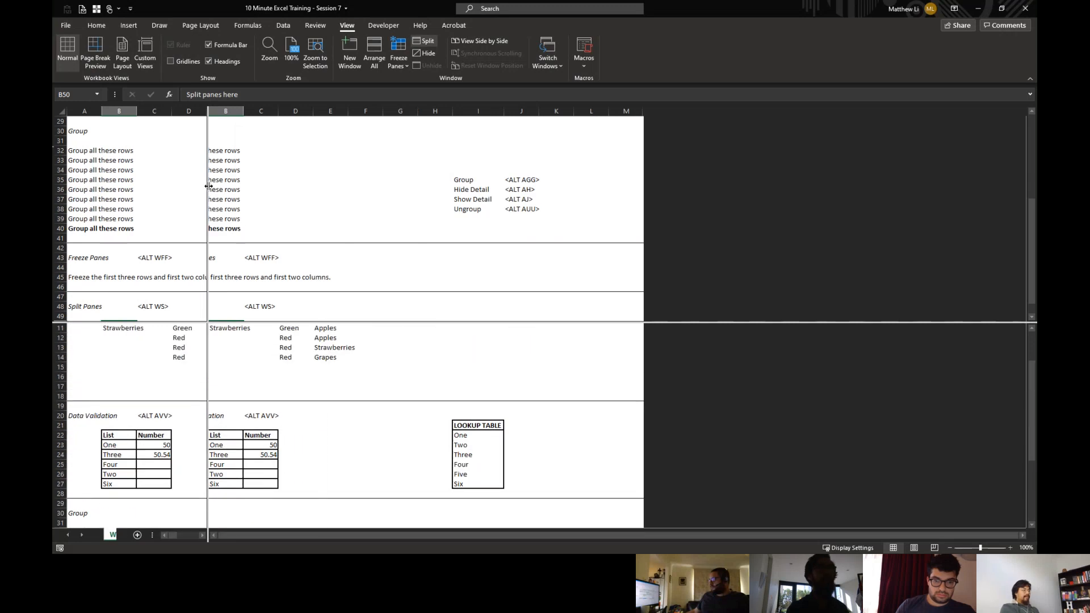
left_click_drag(206, 186, 314, 200)
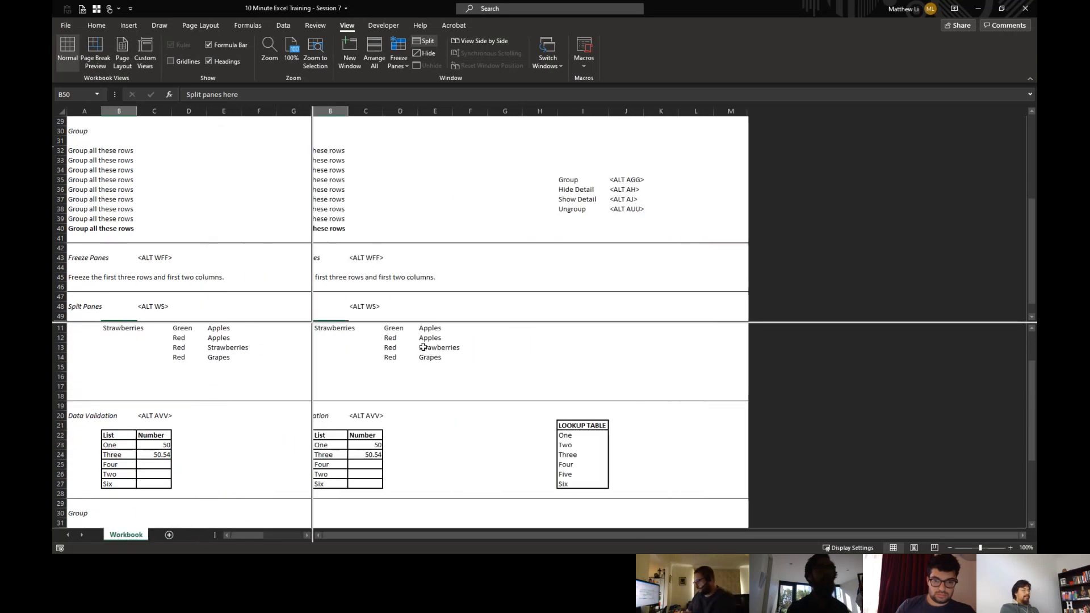
- Examine how the split panes scroll separately, bringing row 1 into the upper panes, row 32 into the lower ones and shifting the columns beside the vertical split
left_click(191, 188)
left_click(429, 187)
scroll(442, 241, "up", 9)
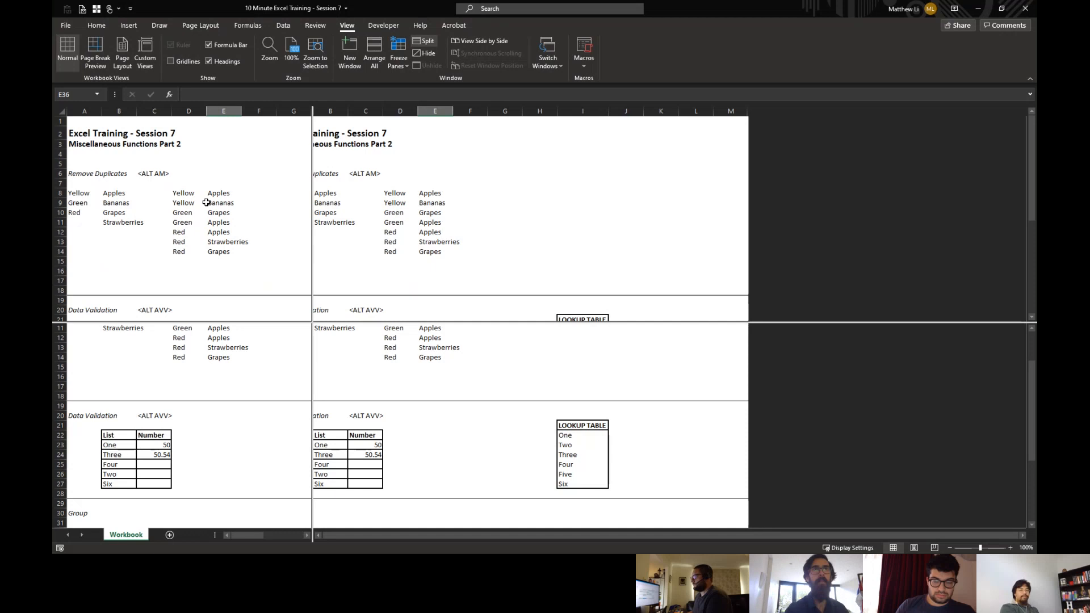
left_click(199, 446)
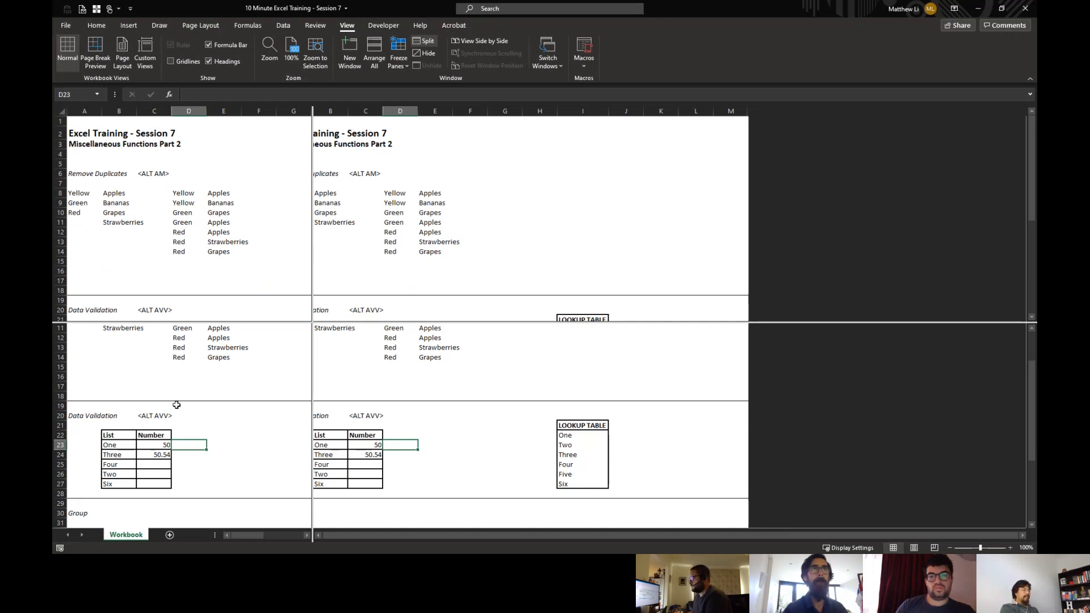
scroll(191, 390, "down", 4)
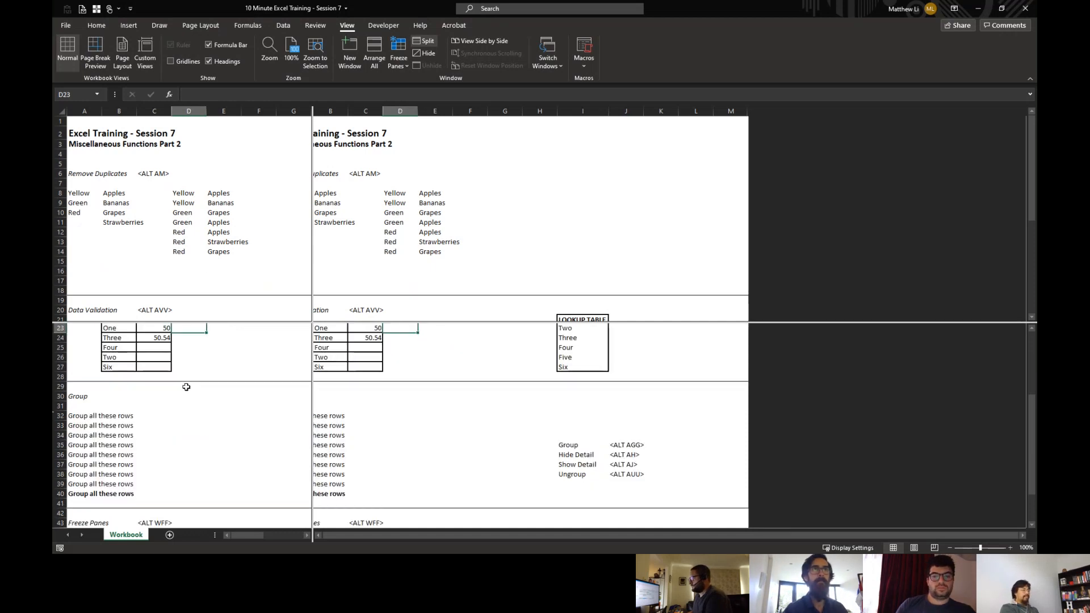
scroll(191, 389, "down", 3)
left_click(189, 416)
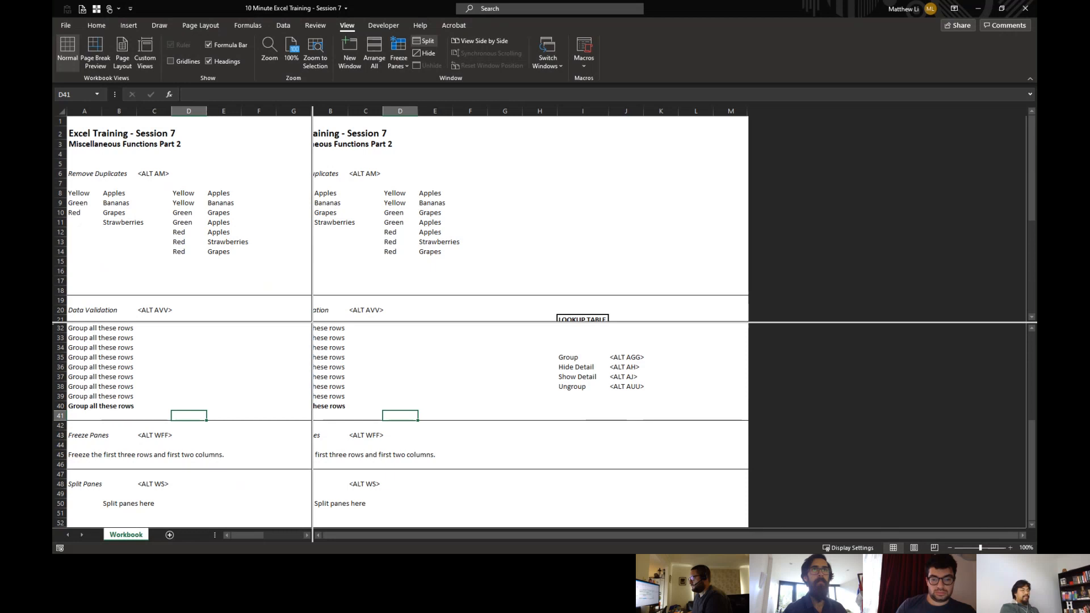
left_click(1022, 536)
left_click(1022, 535)
left_click(1022, 535)
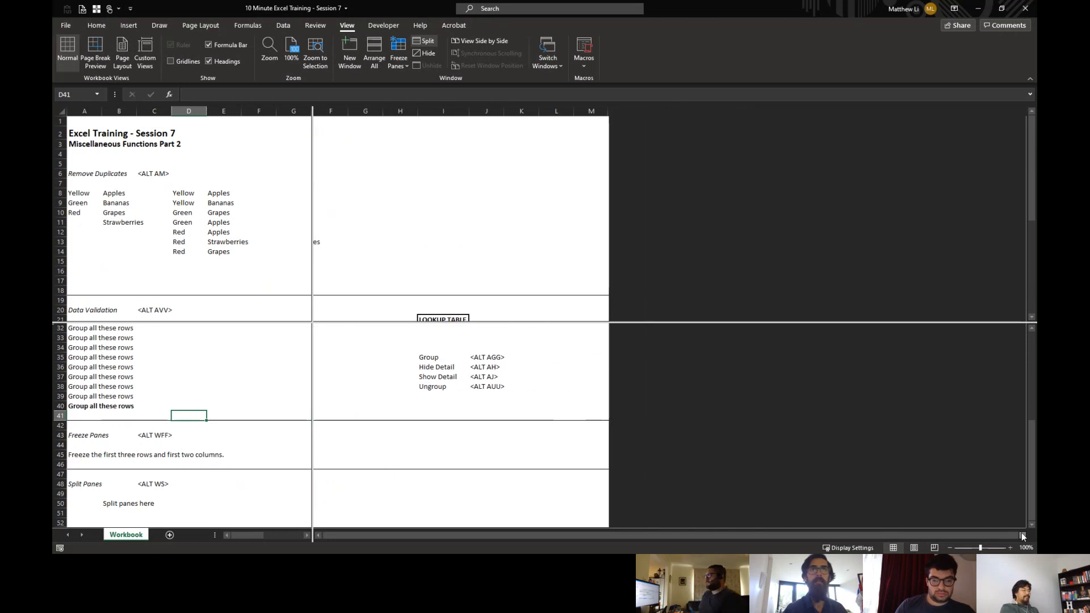
left_click(849, 532)
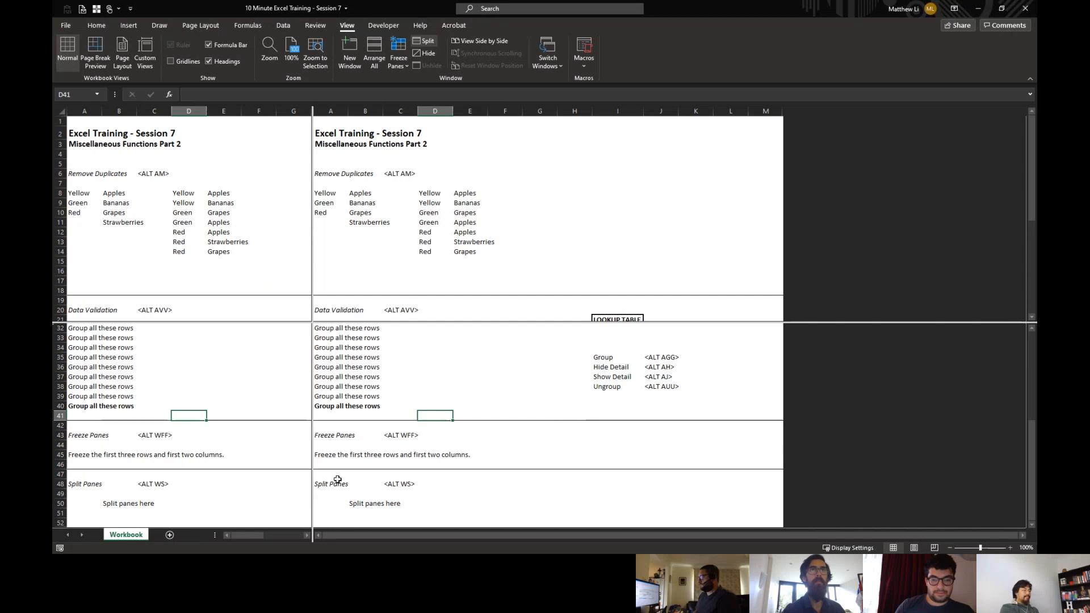
- Remove the pane split from the worksheet
key("alt")
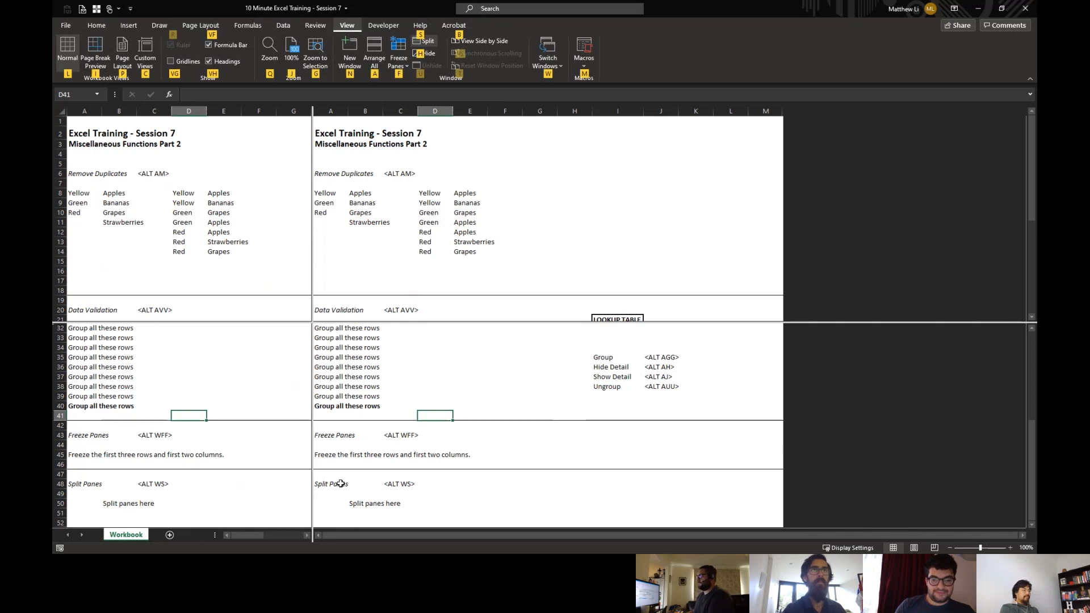
key("w")
key("s")
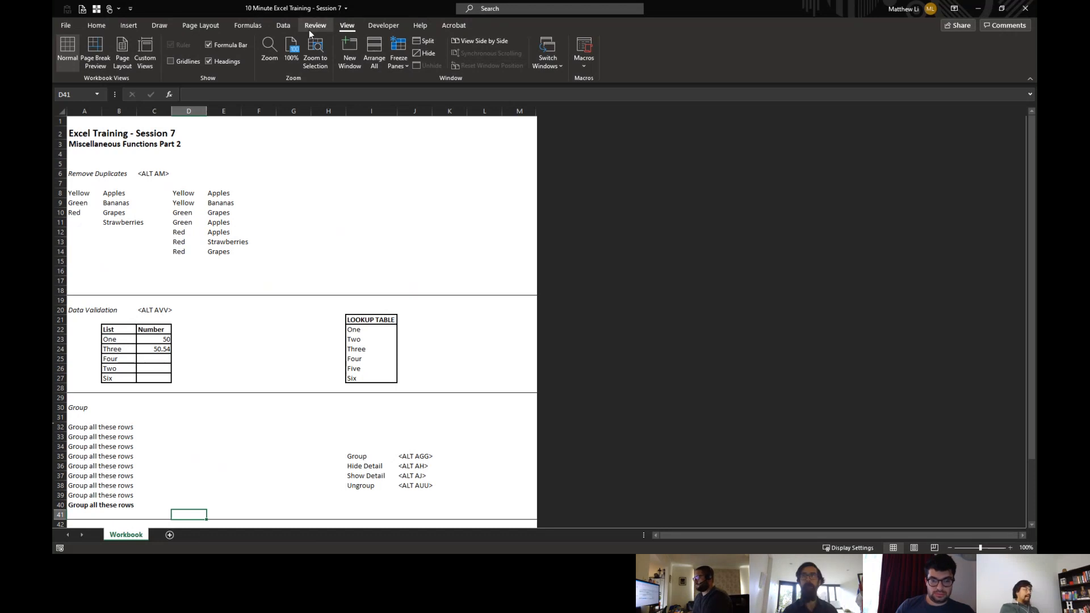
scroll(117, 374, "down", 1)
scroll(117, 374, "down", 5)
scroll(117, 374, "up", 2)
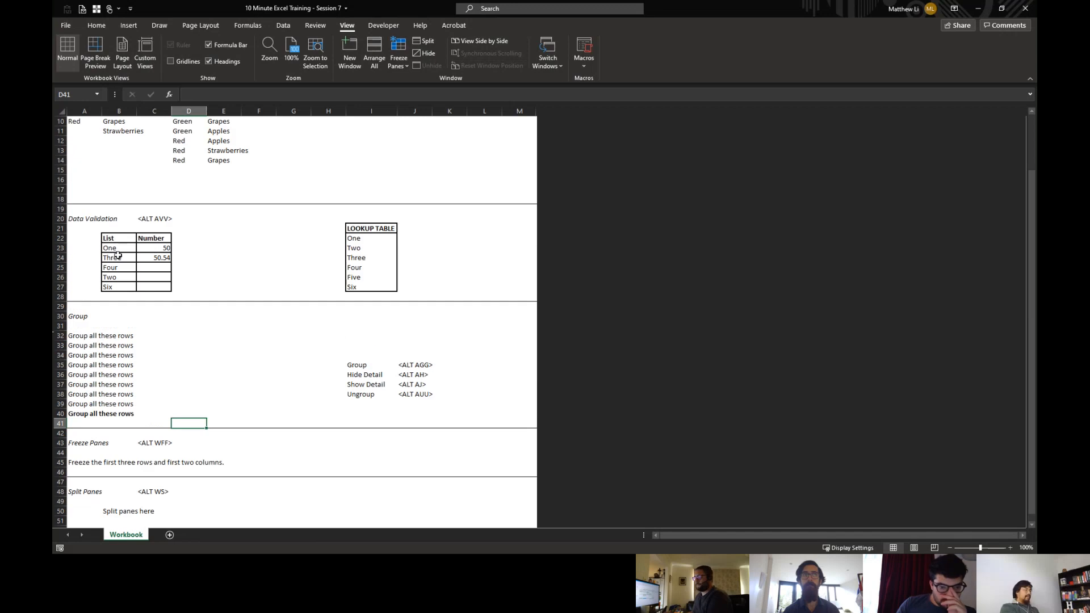
left_click_drag(111, 239, 369, 287)
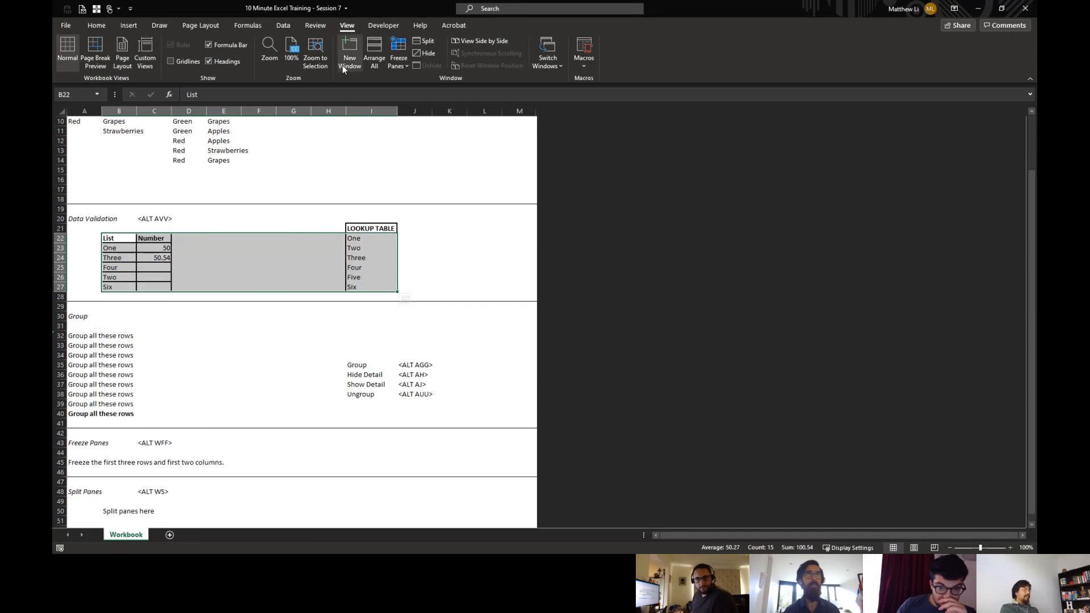
key("alt")
key("a")
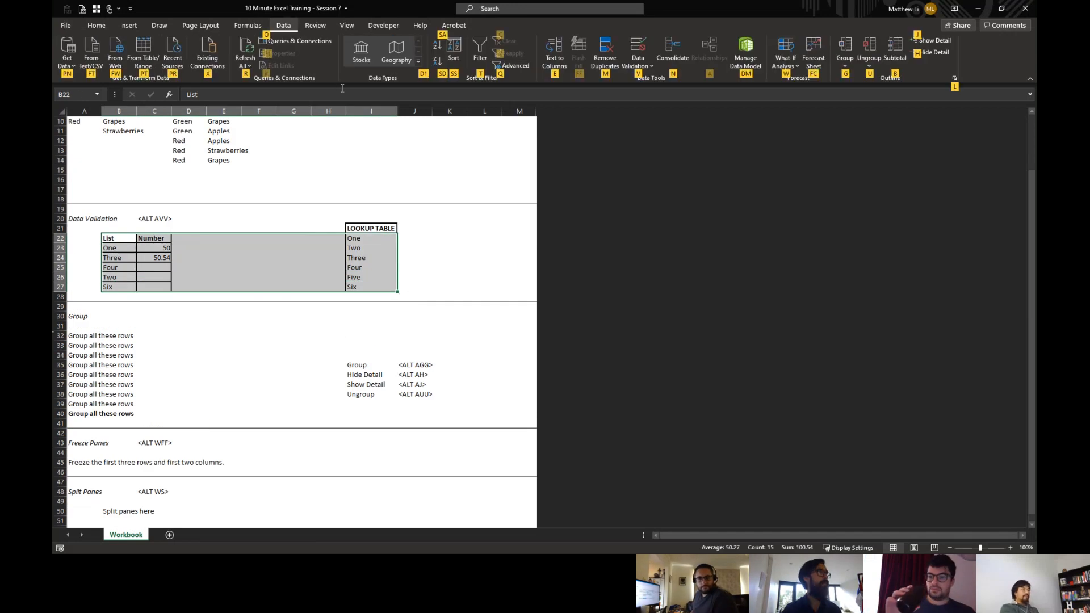
key("Escape")
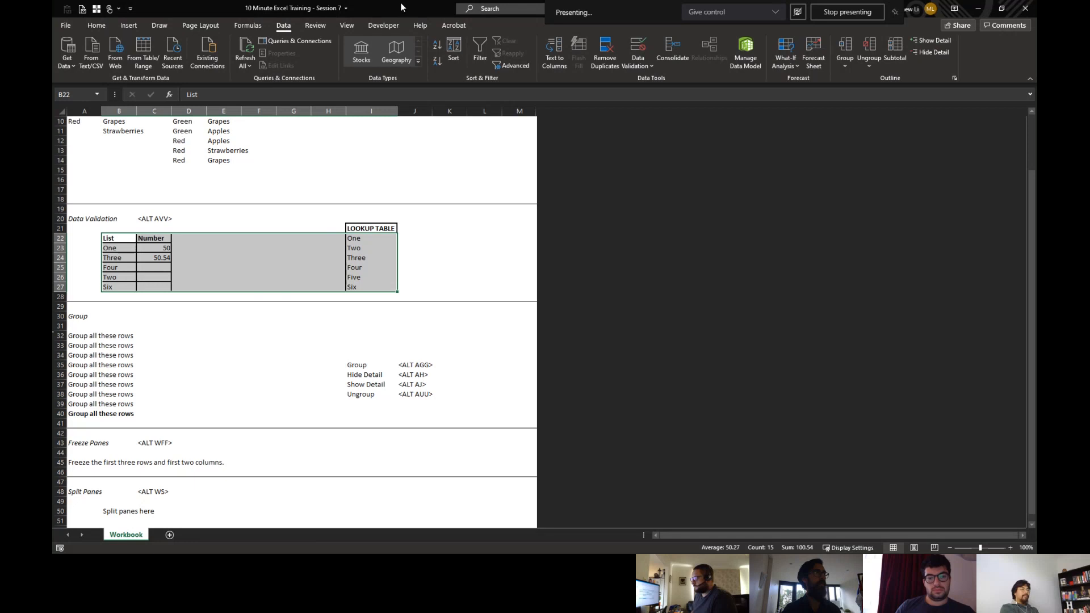
key("ctrl+n")
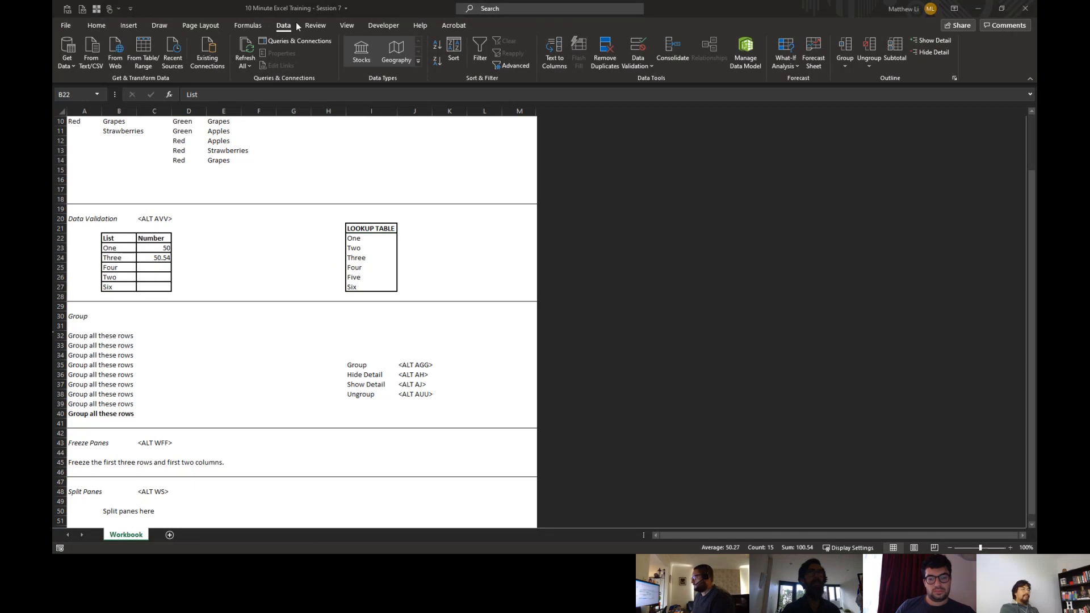
left_click(311, 25)
left_click(318, 26)
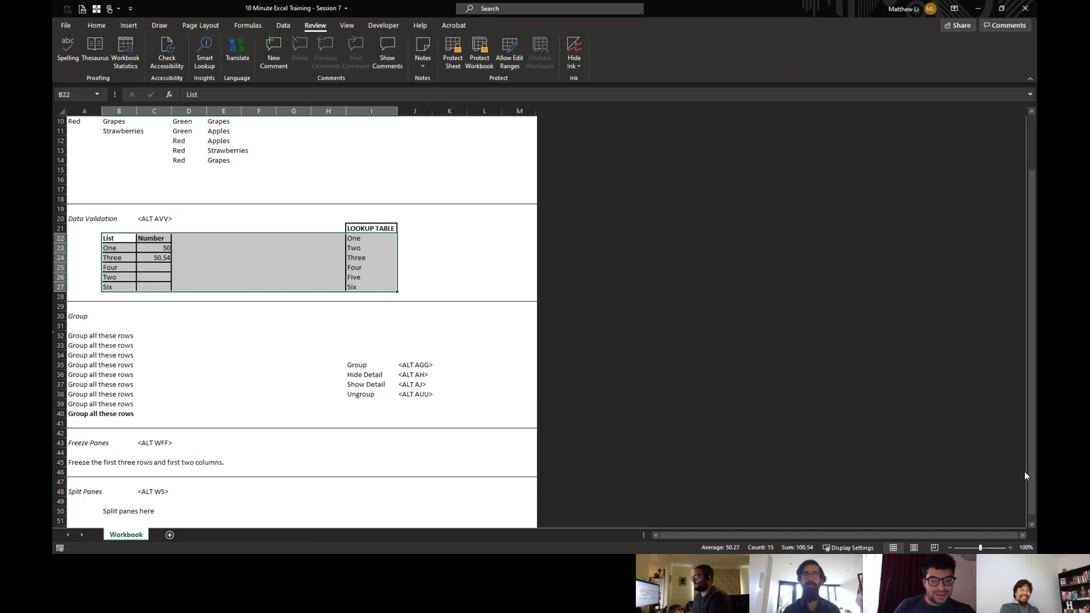
left_click(252, 344)
left_click(165, 268)
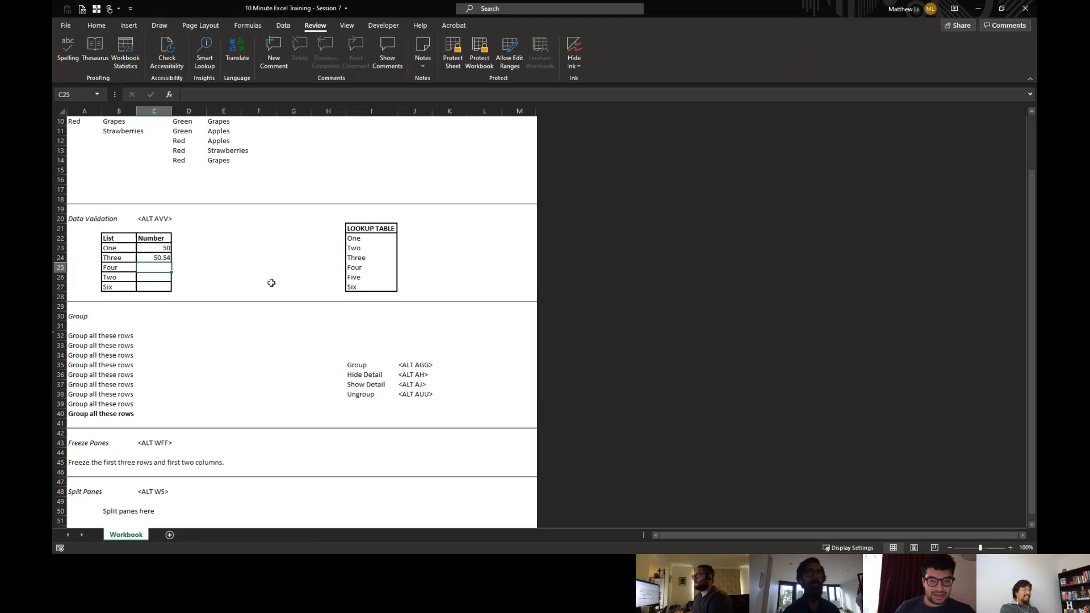
- Select the List entries in B23:B27, clear any validation circles and review the cells' data validation settings without changing them
key("Left")
key("Up")
key("Up")
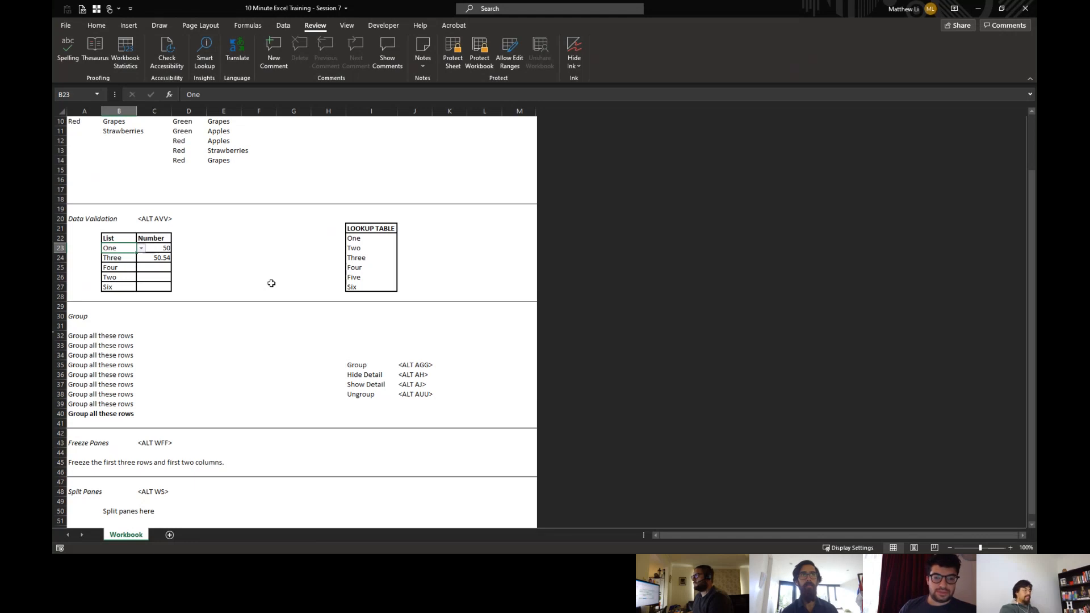
key("ctrl+shift+Down")
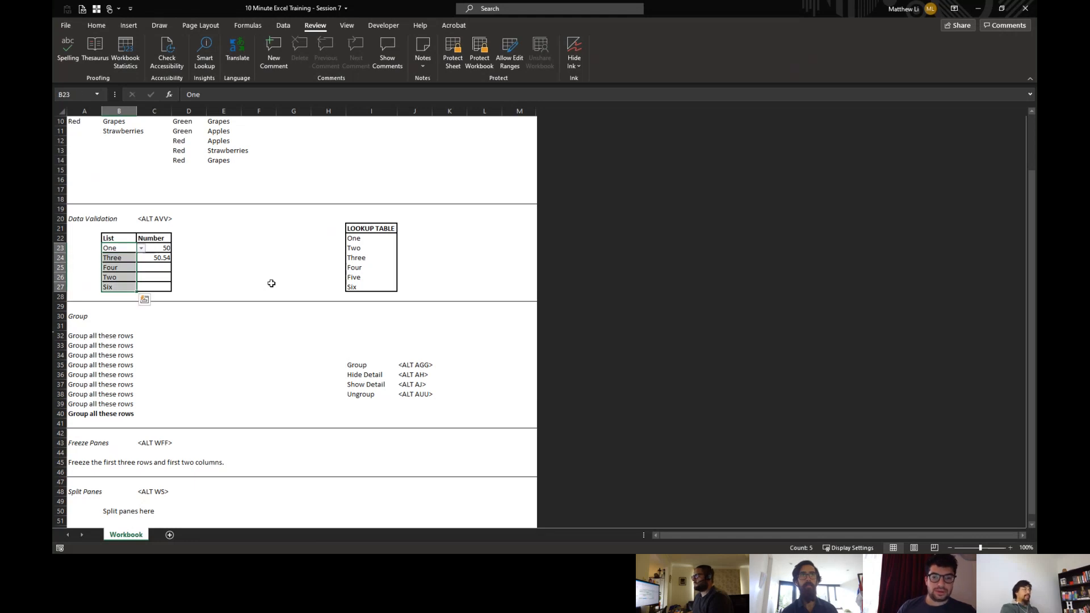
left_click(290, 27)
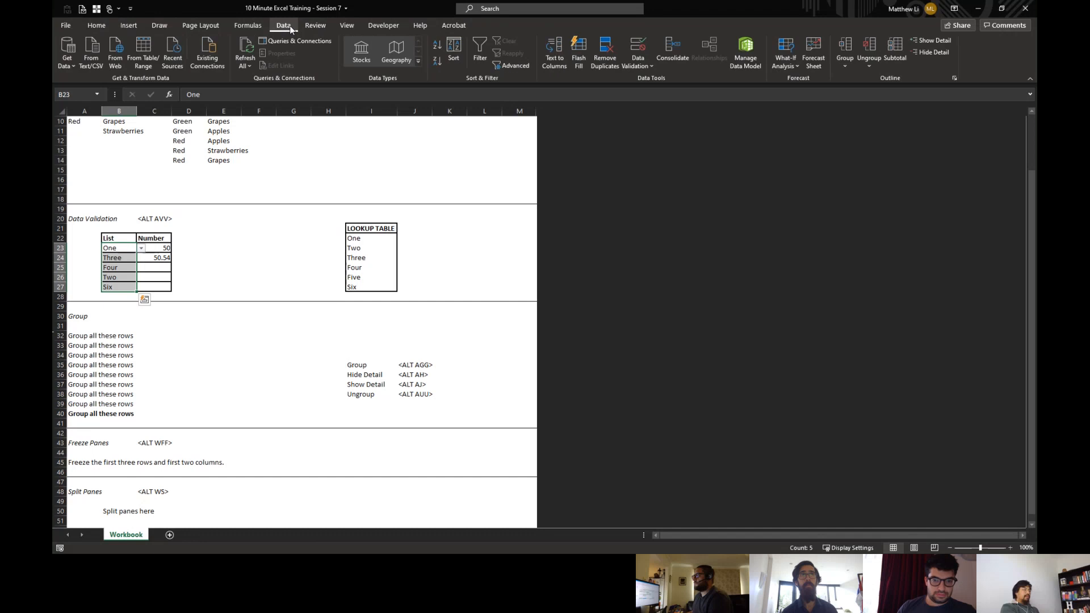
left_click(648, 67)
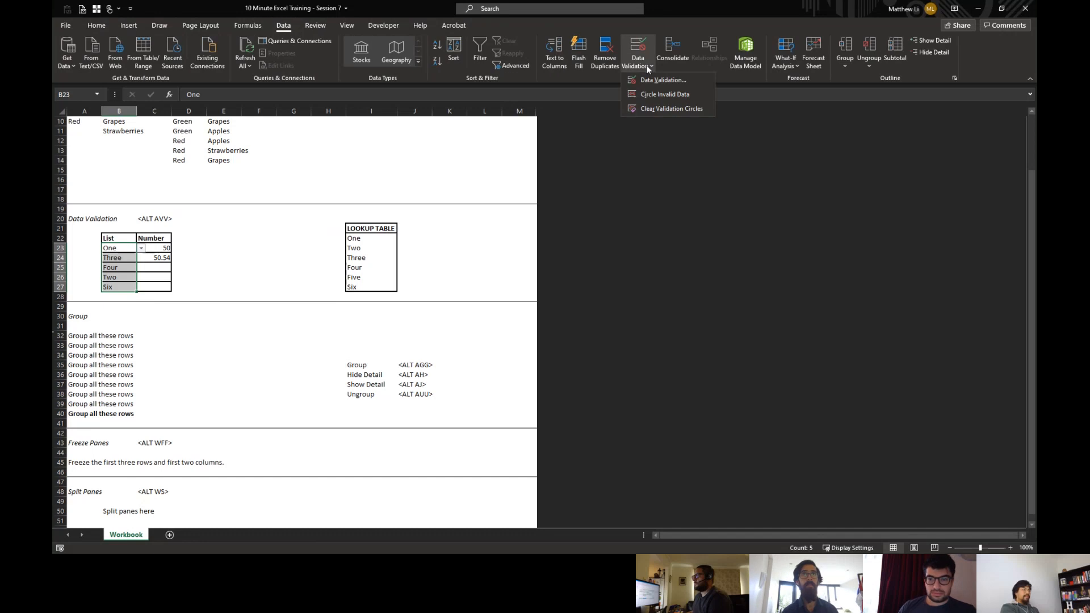
left_click(667, 108)
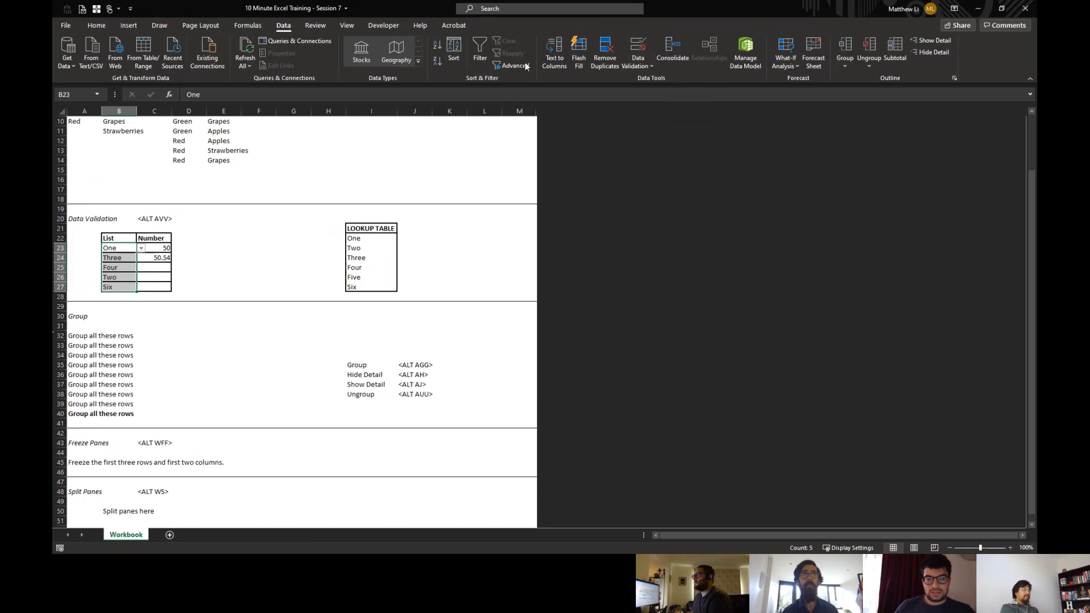
left_click(638, 49)
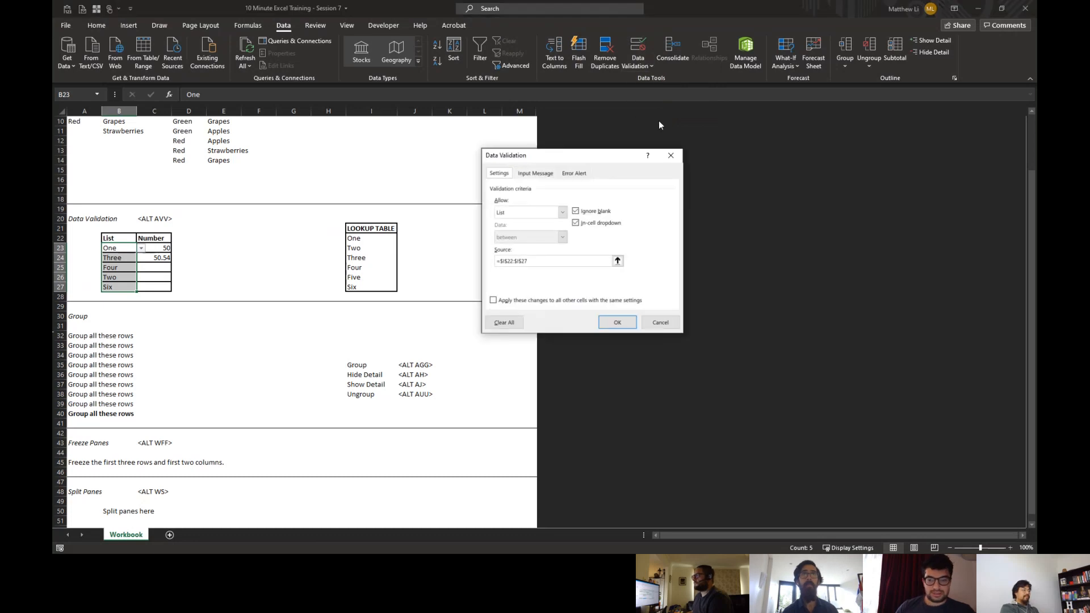
key("Escape")
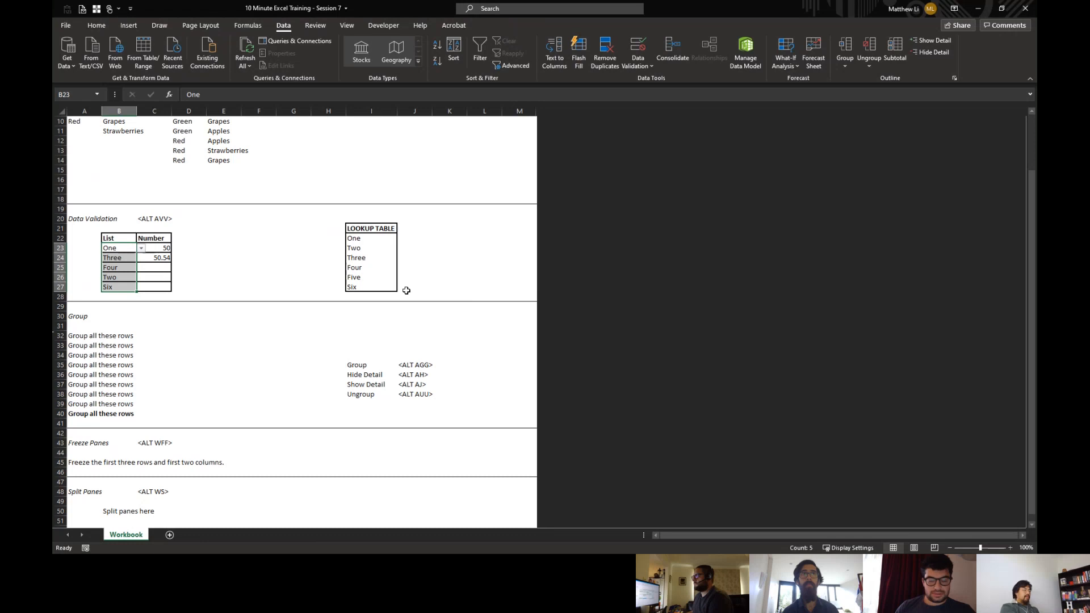